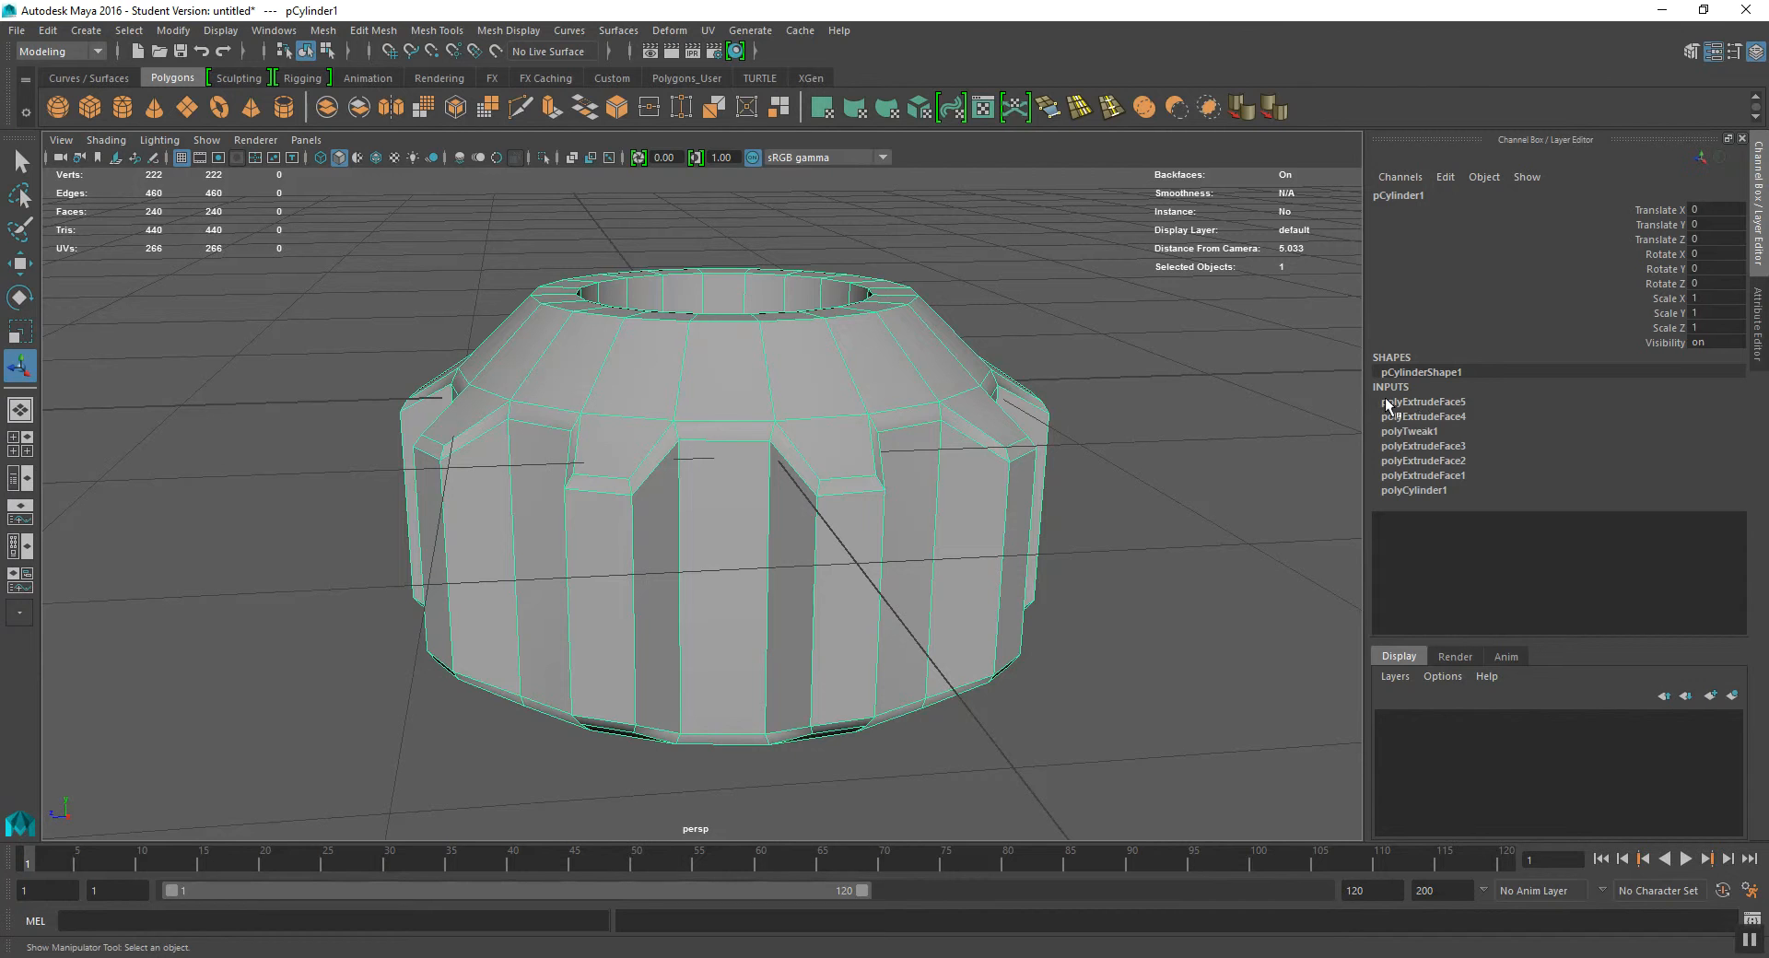
Step: Open the settings of the cylinder's polyExtrudeFace5 history node for editing
click(1417, 402)
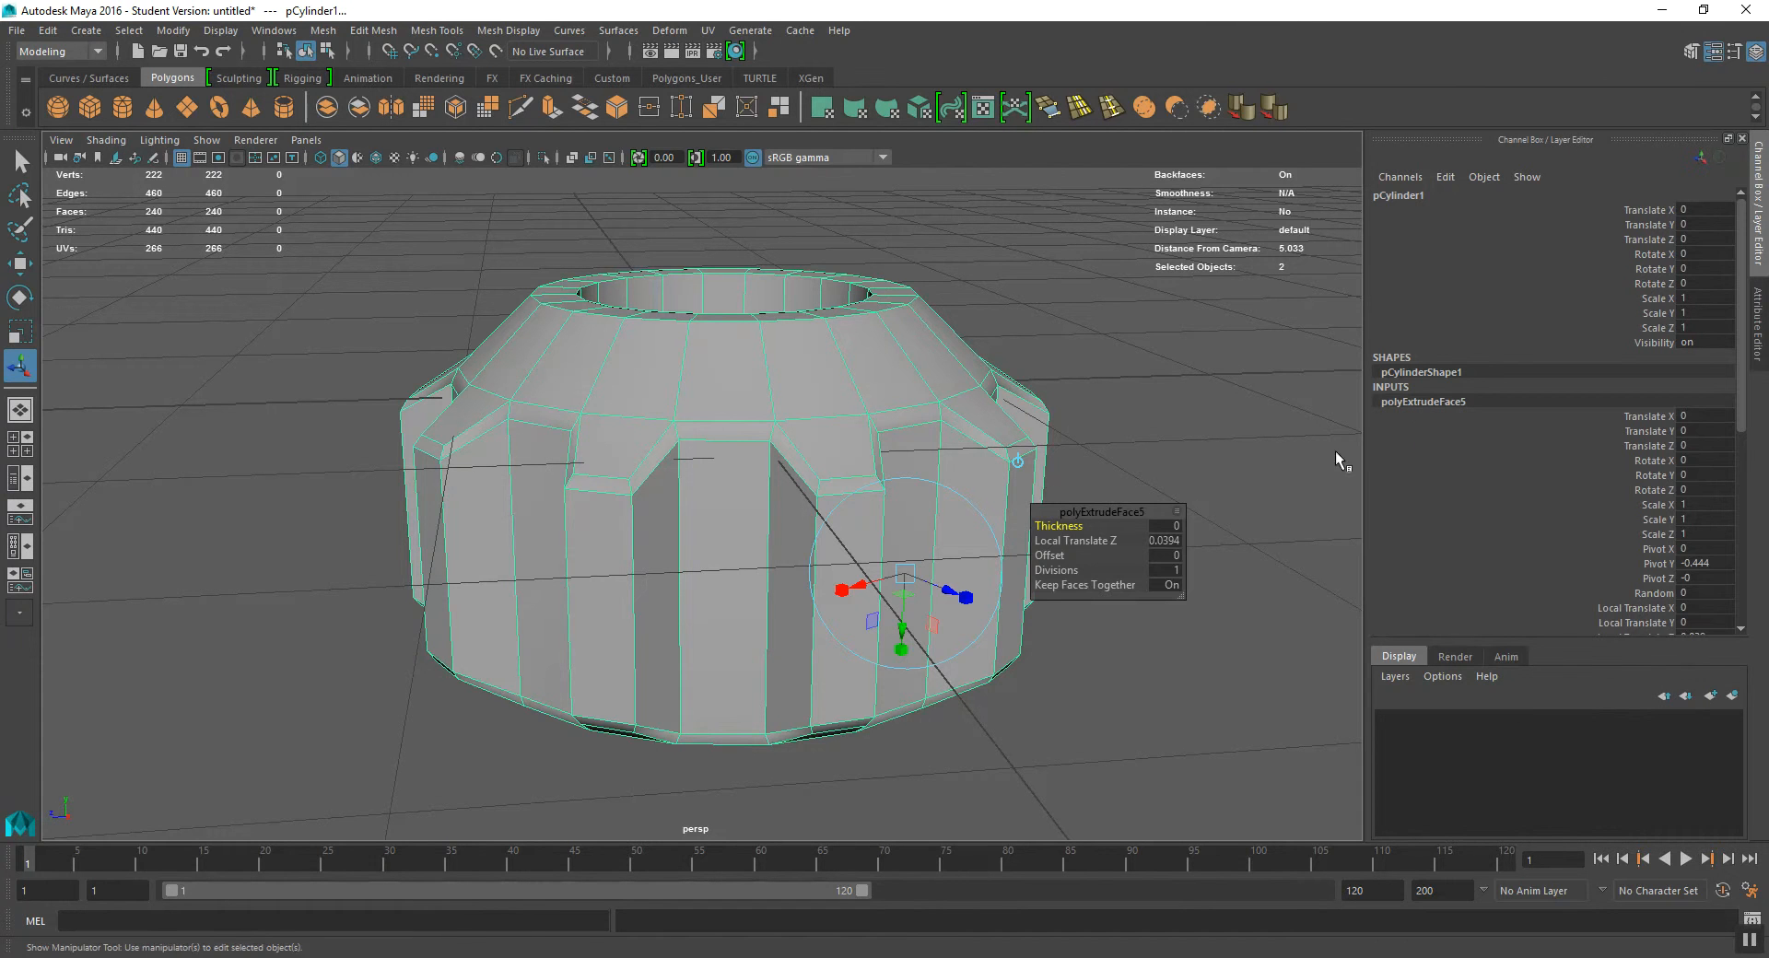
alt+middle_drag(1101, 429, 1078, 426)
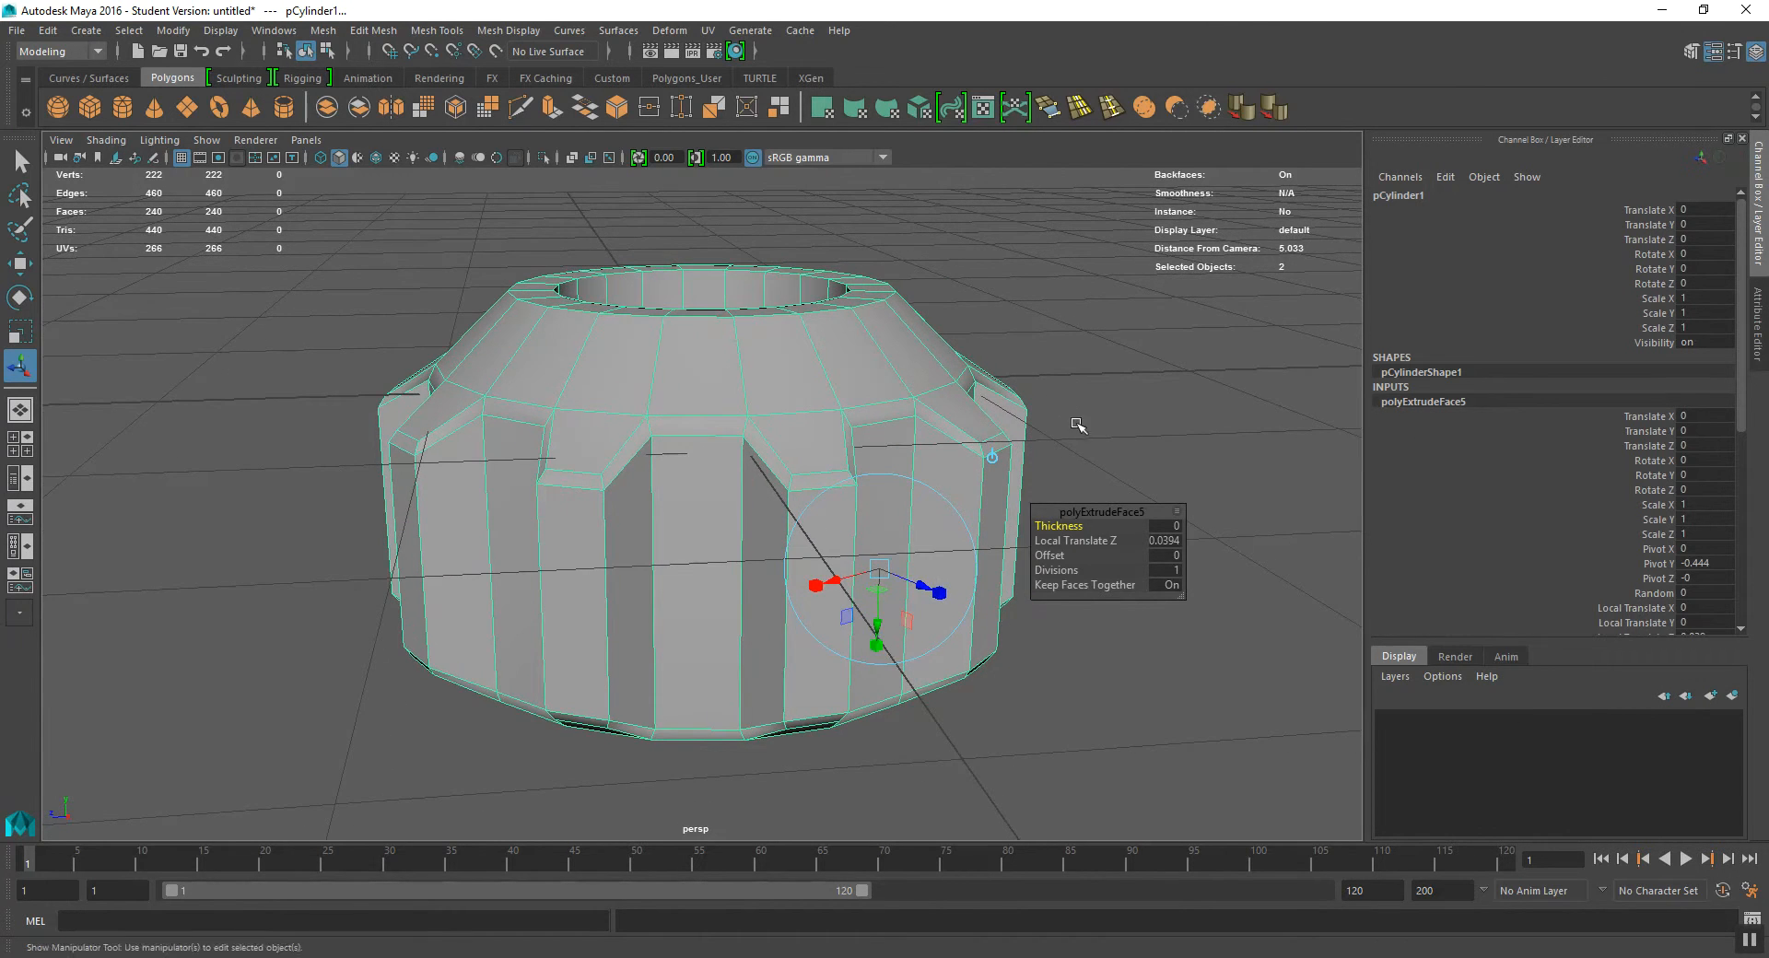
Step: Try a thickness of 5 on the polyExtrudeFace5 extrusion and undo it
click(1165, 523)
text(5)
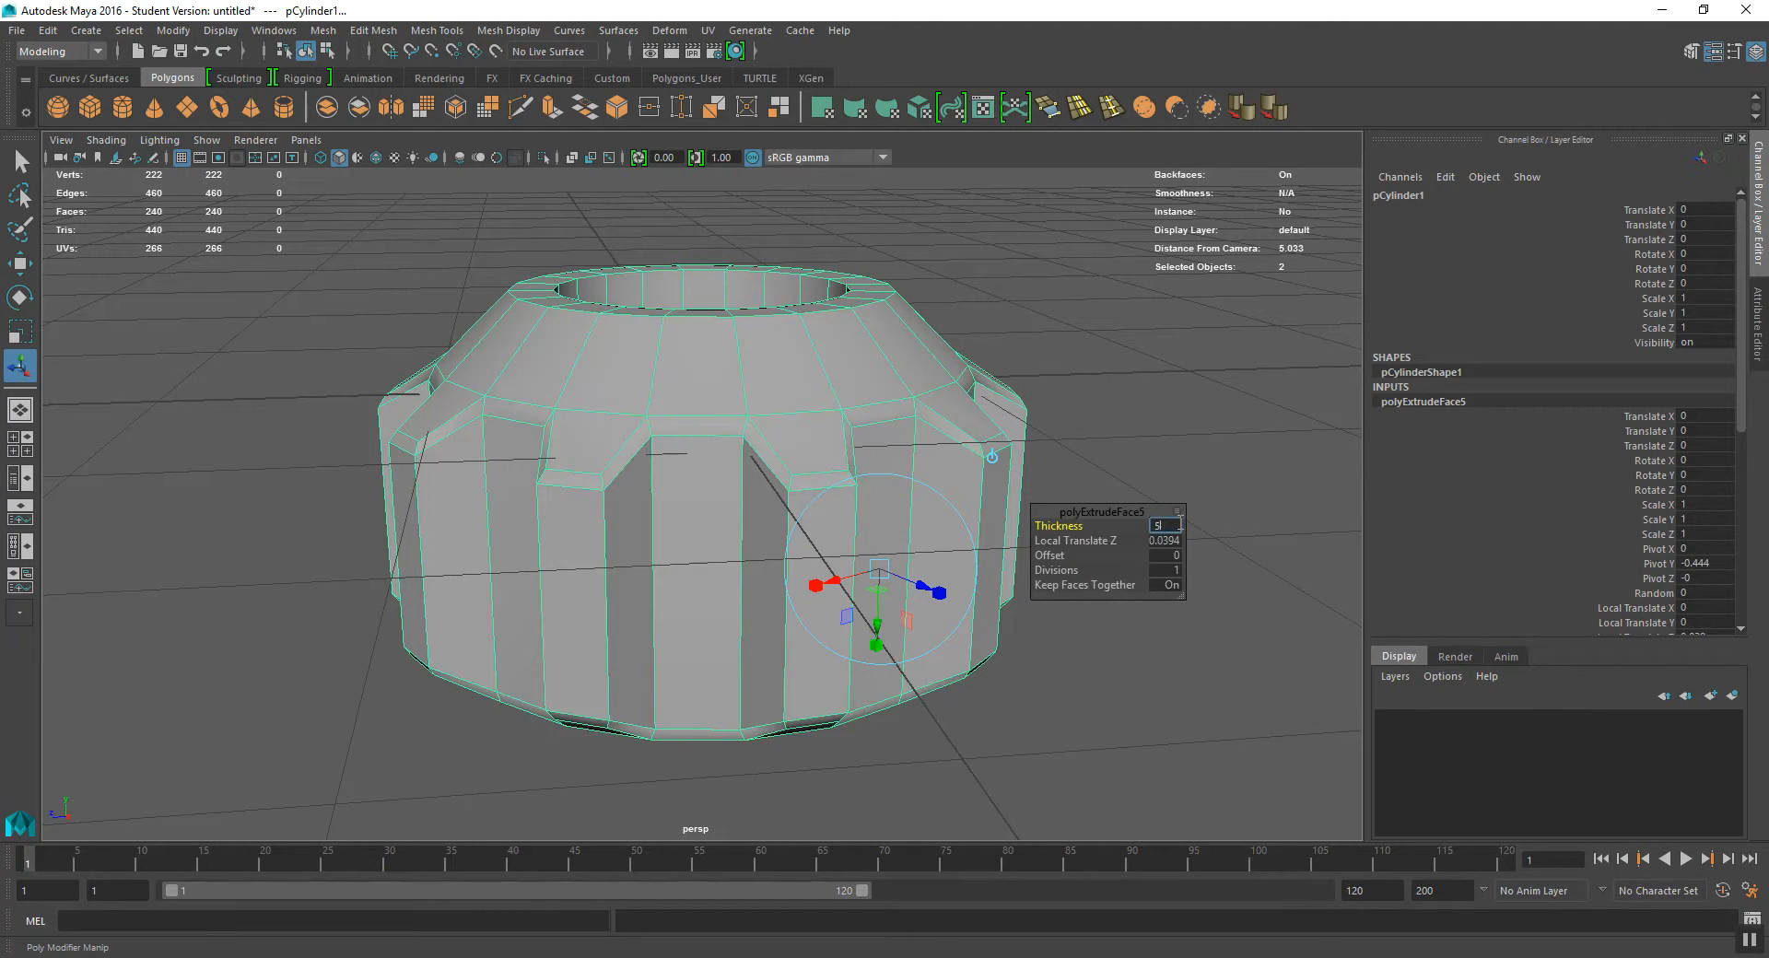
key(Return)
alt+drag(1137, 462, 1133, 471)
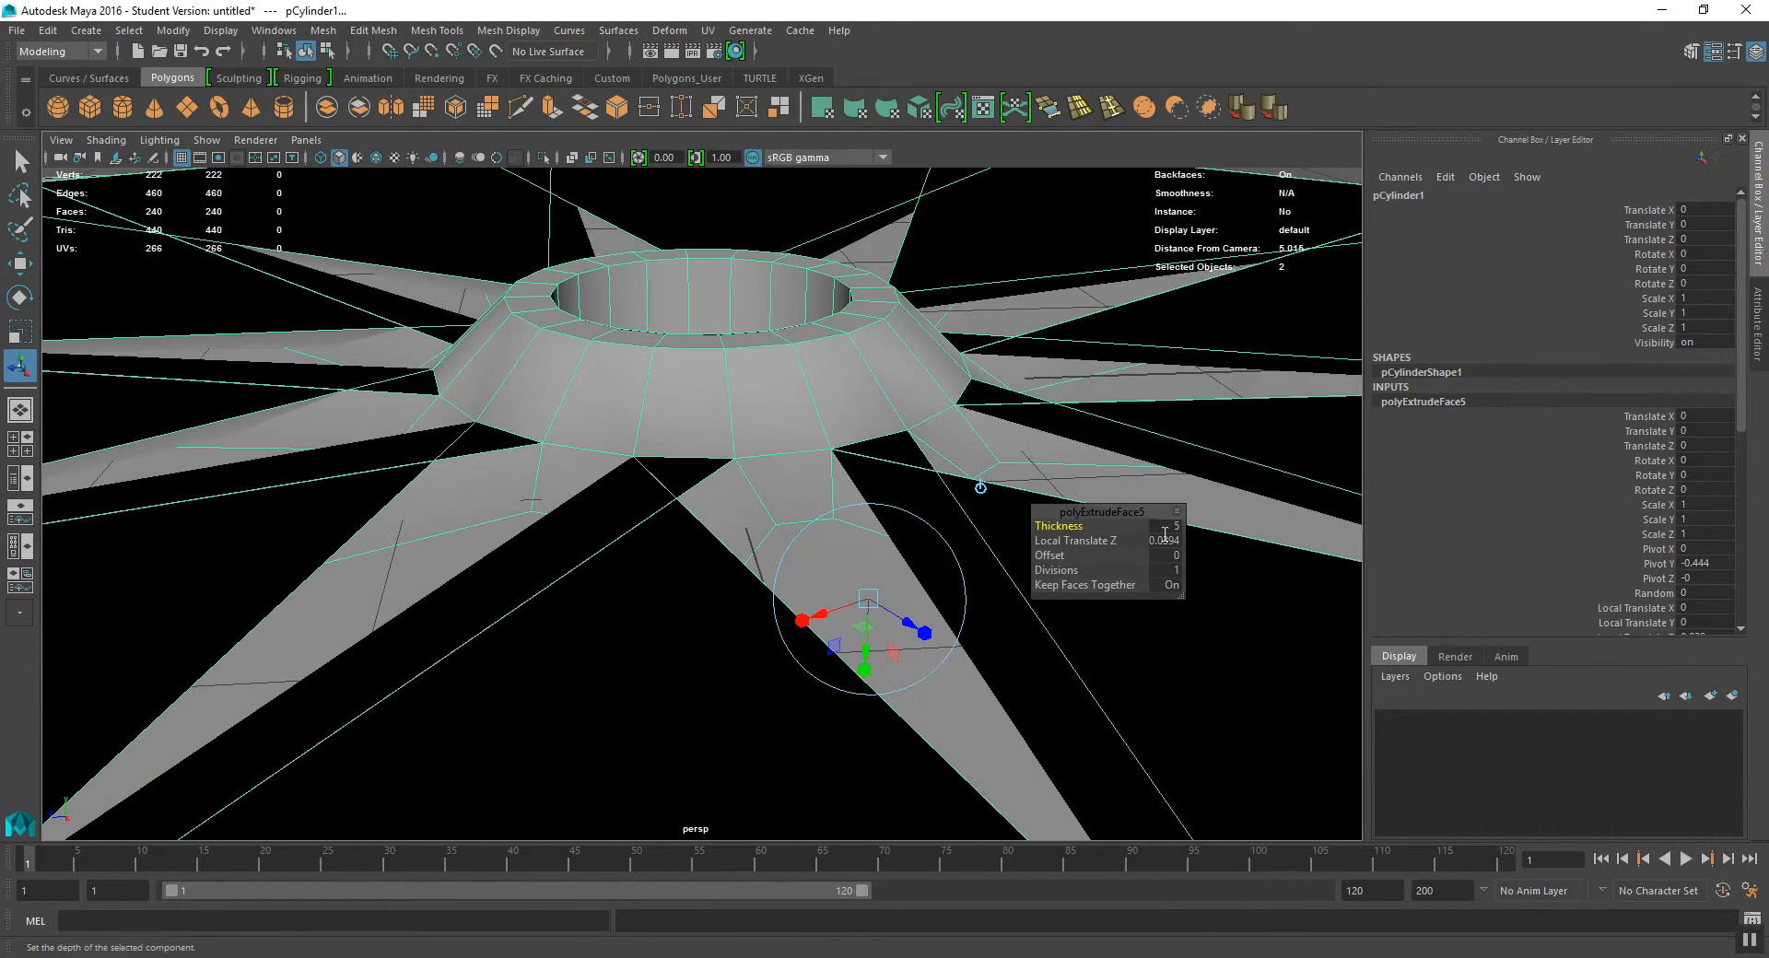
key(ctrl+z)
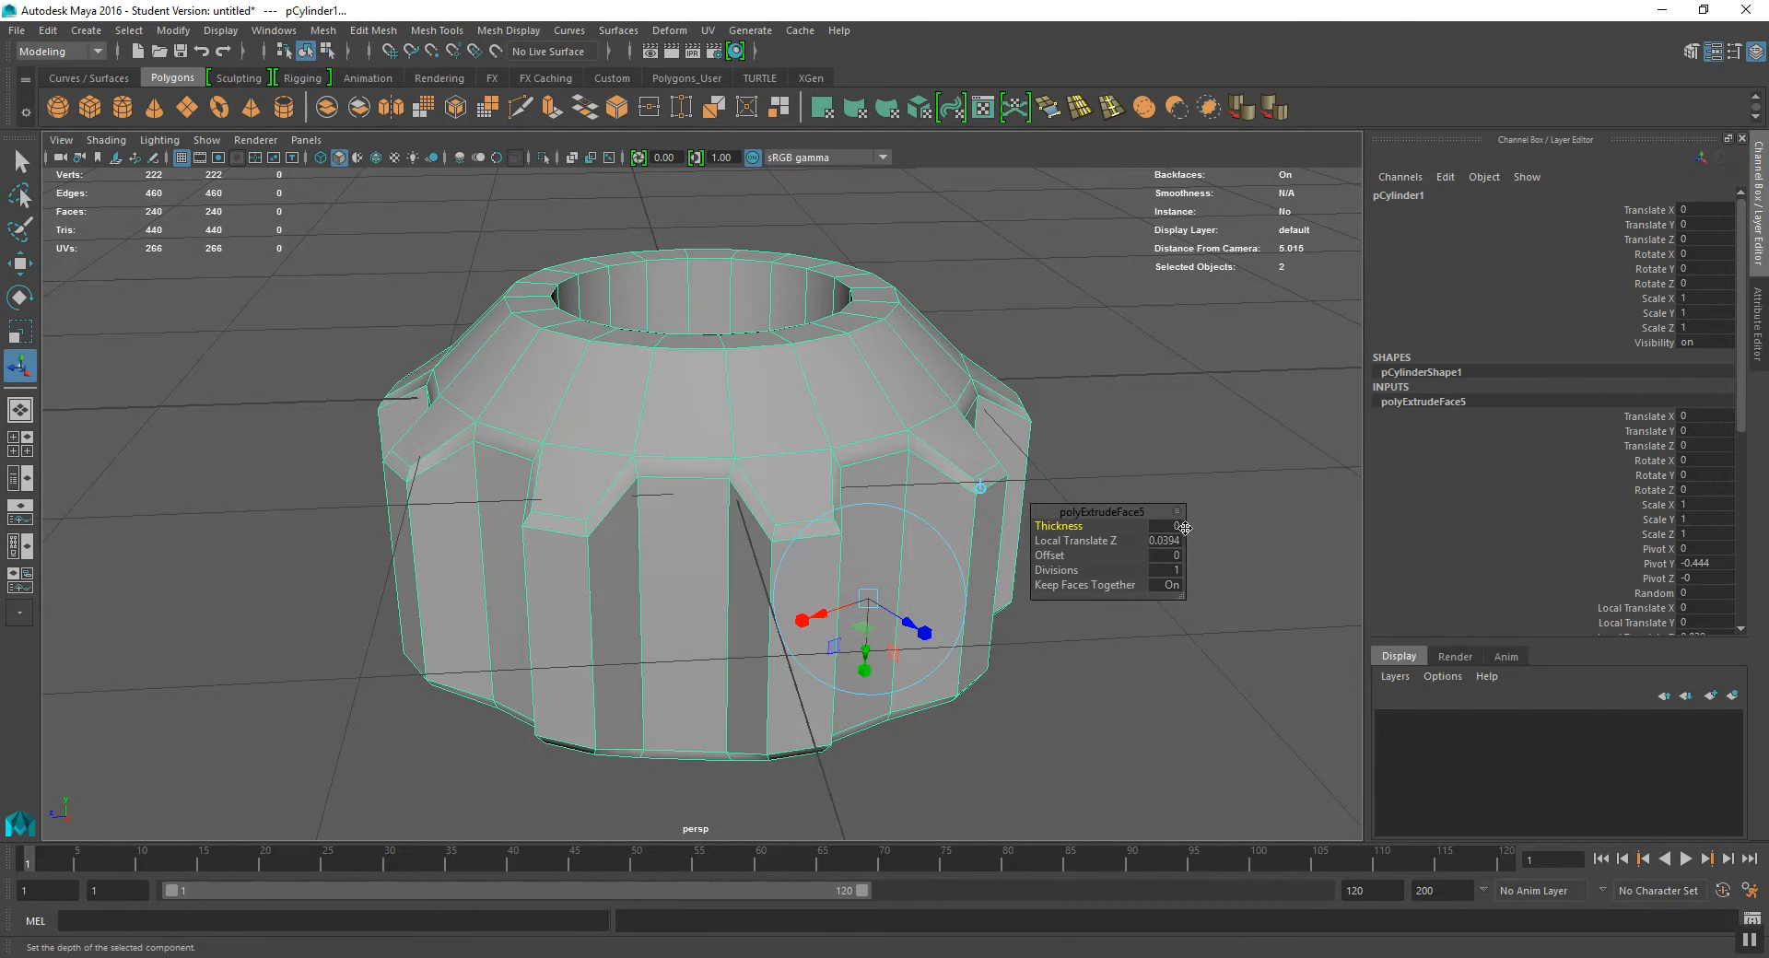
Step: Set the thickness of the polyExtrudeFace5 extrusion to 0.005 and raise it to 0.05
click(1178, 526)
text(0.005)
key(Return)
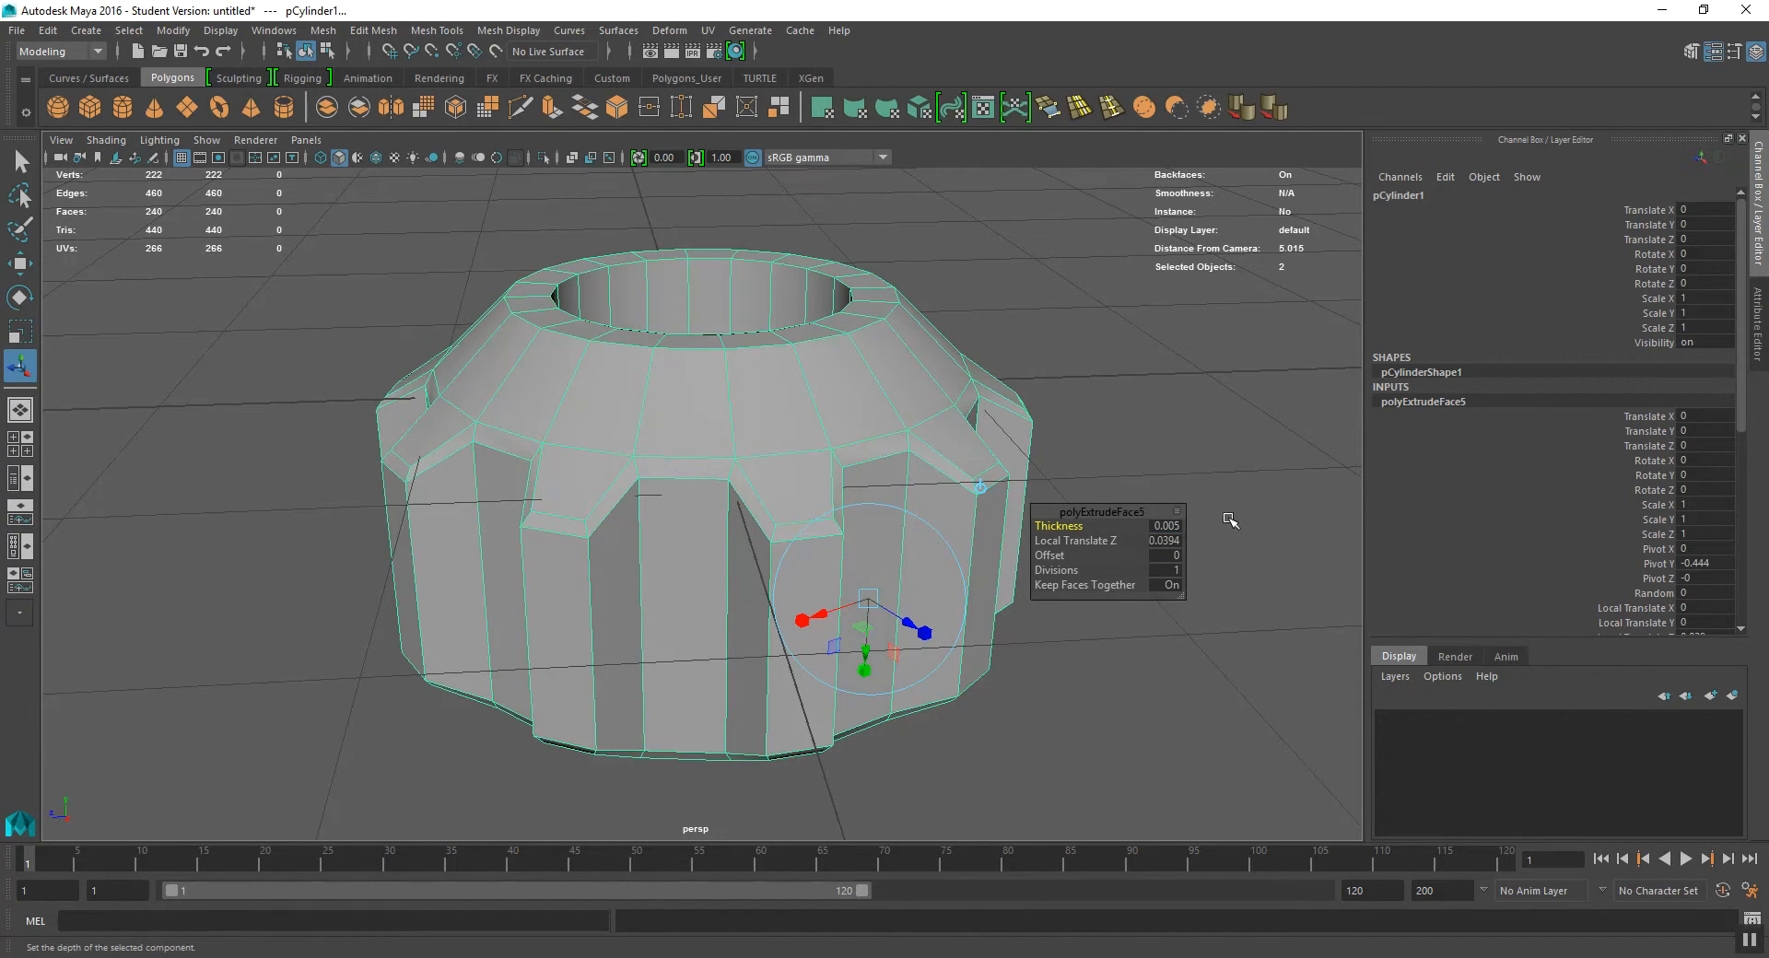
click(1177, 525)
text(0.05)
key(Return)
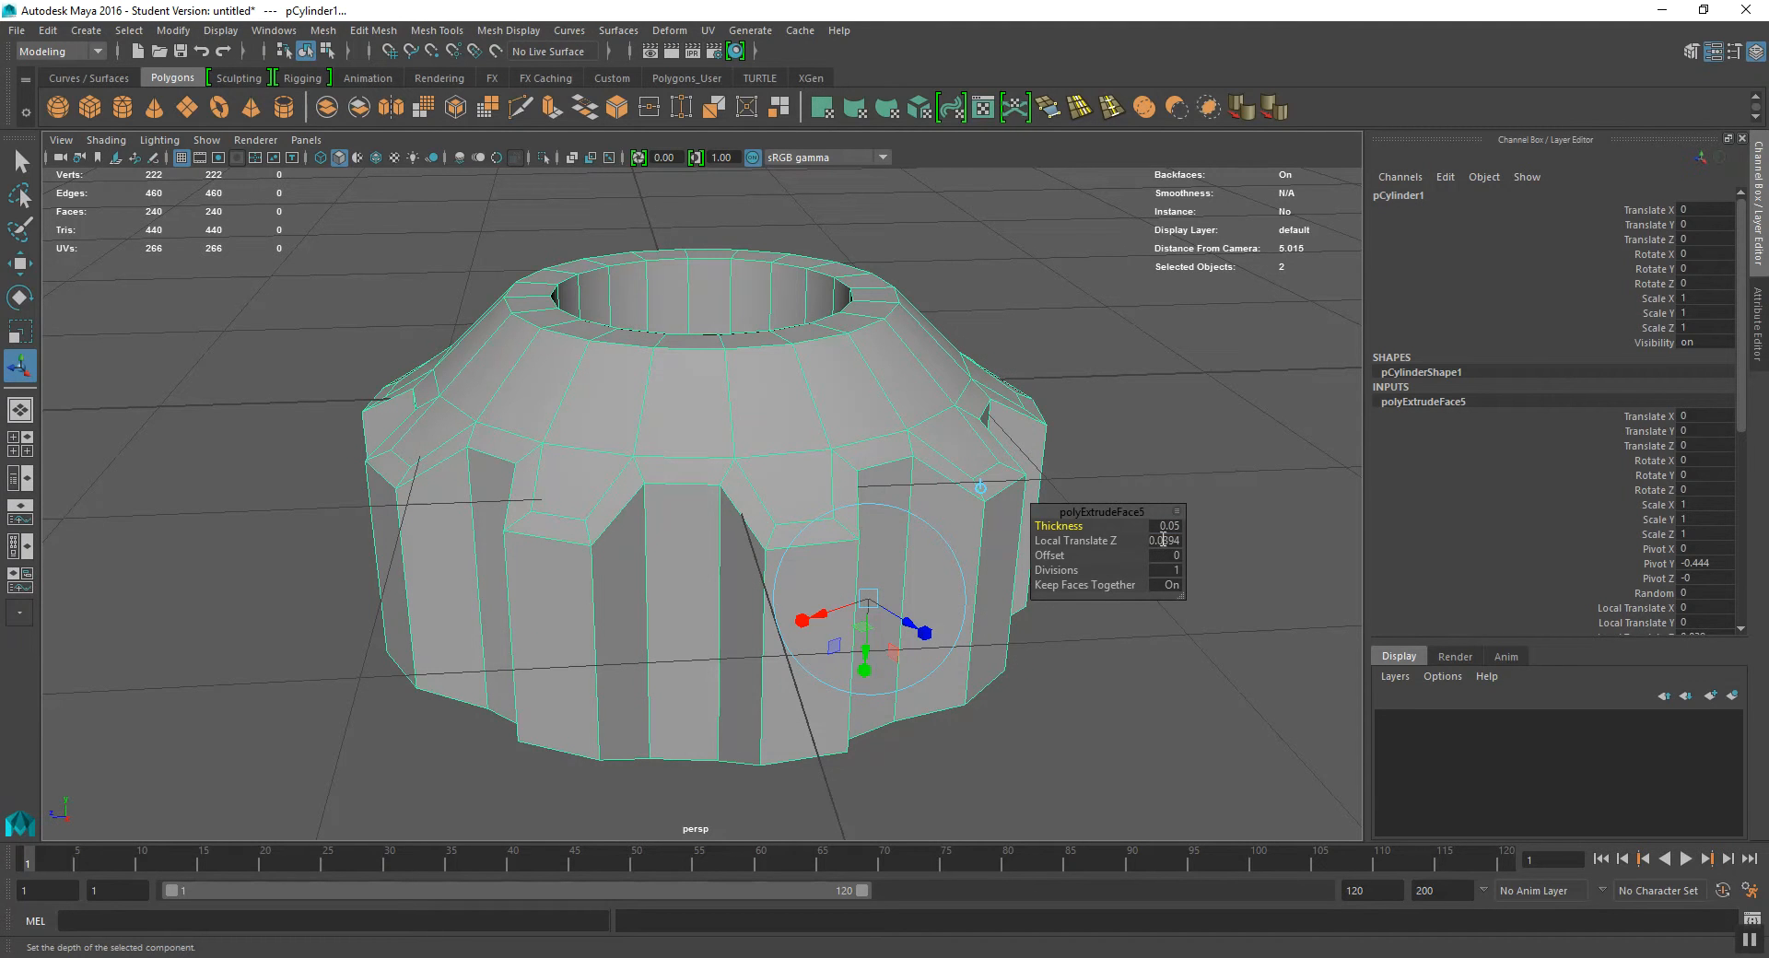
Step: Set the Local Translate Z of the polyExtrudeFace5 extrusion to 0.1
click(1180, 540)
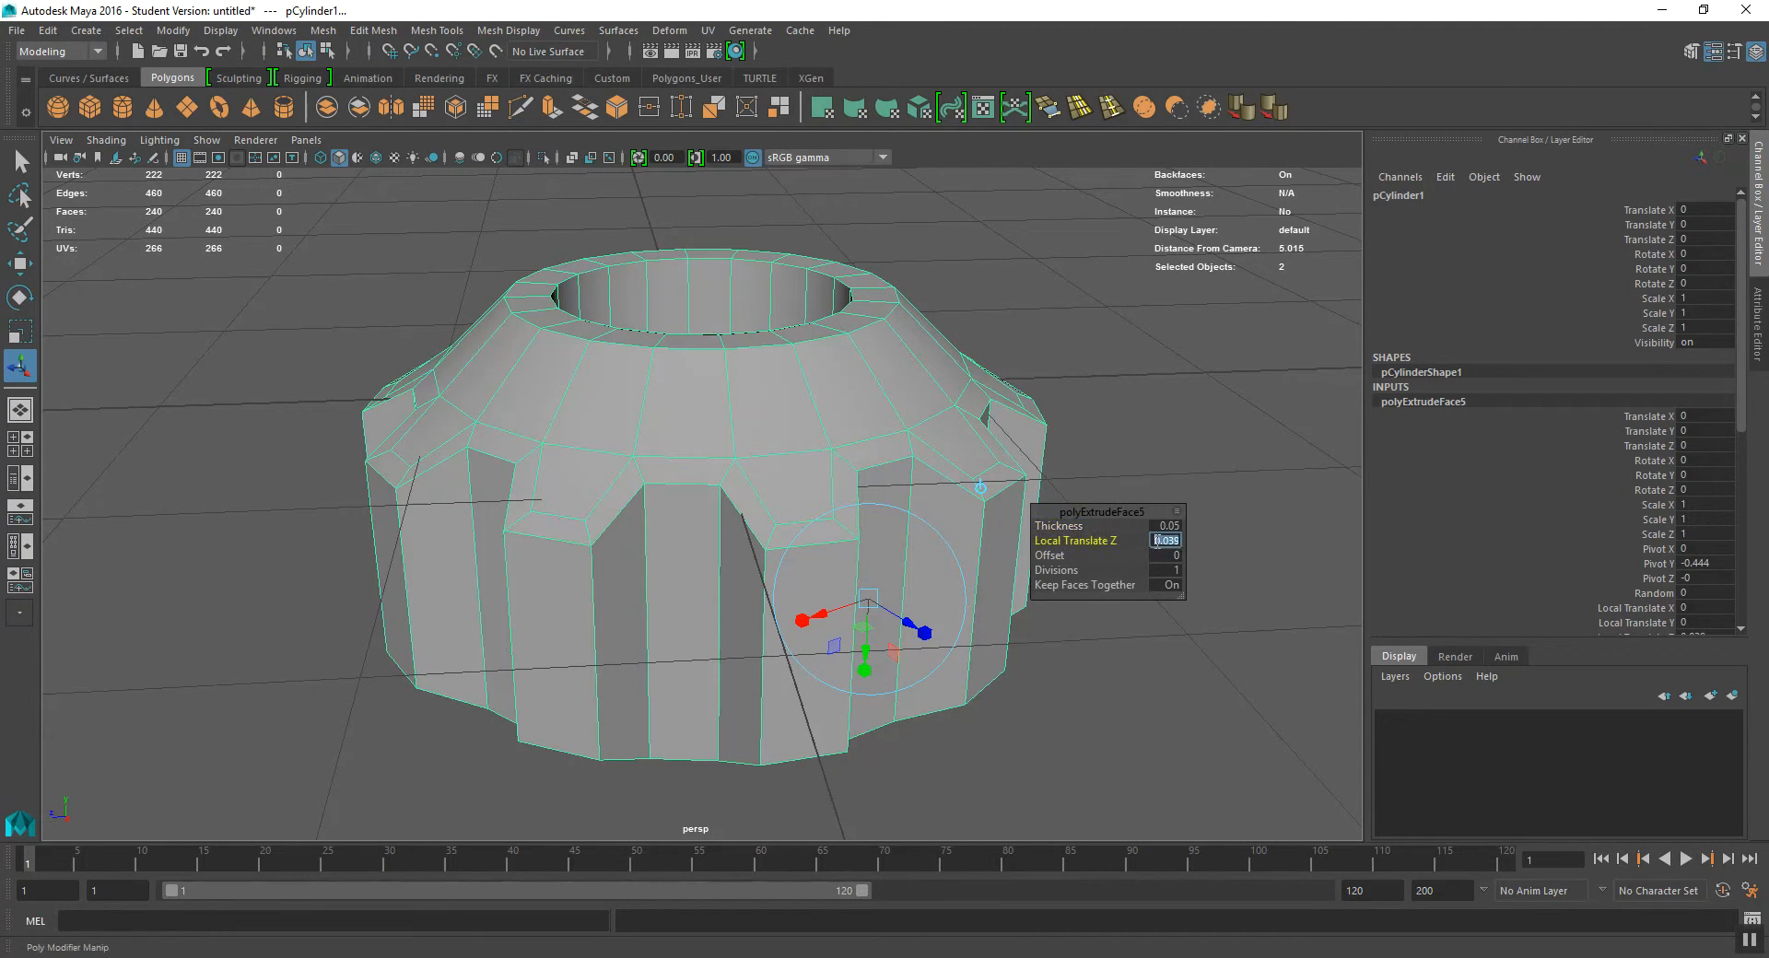
text(0.1)
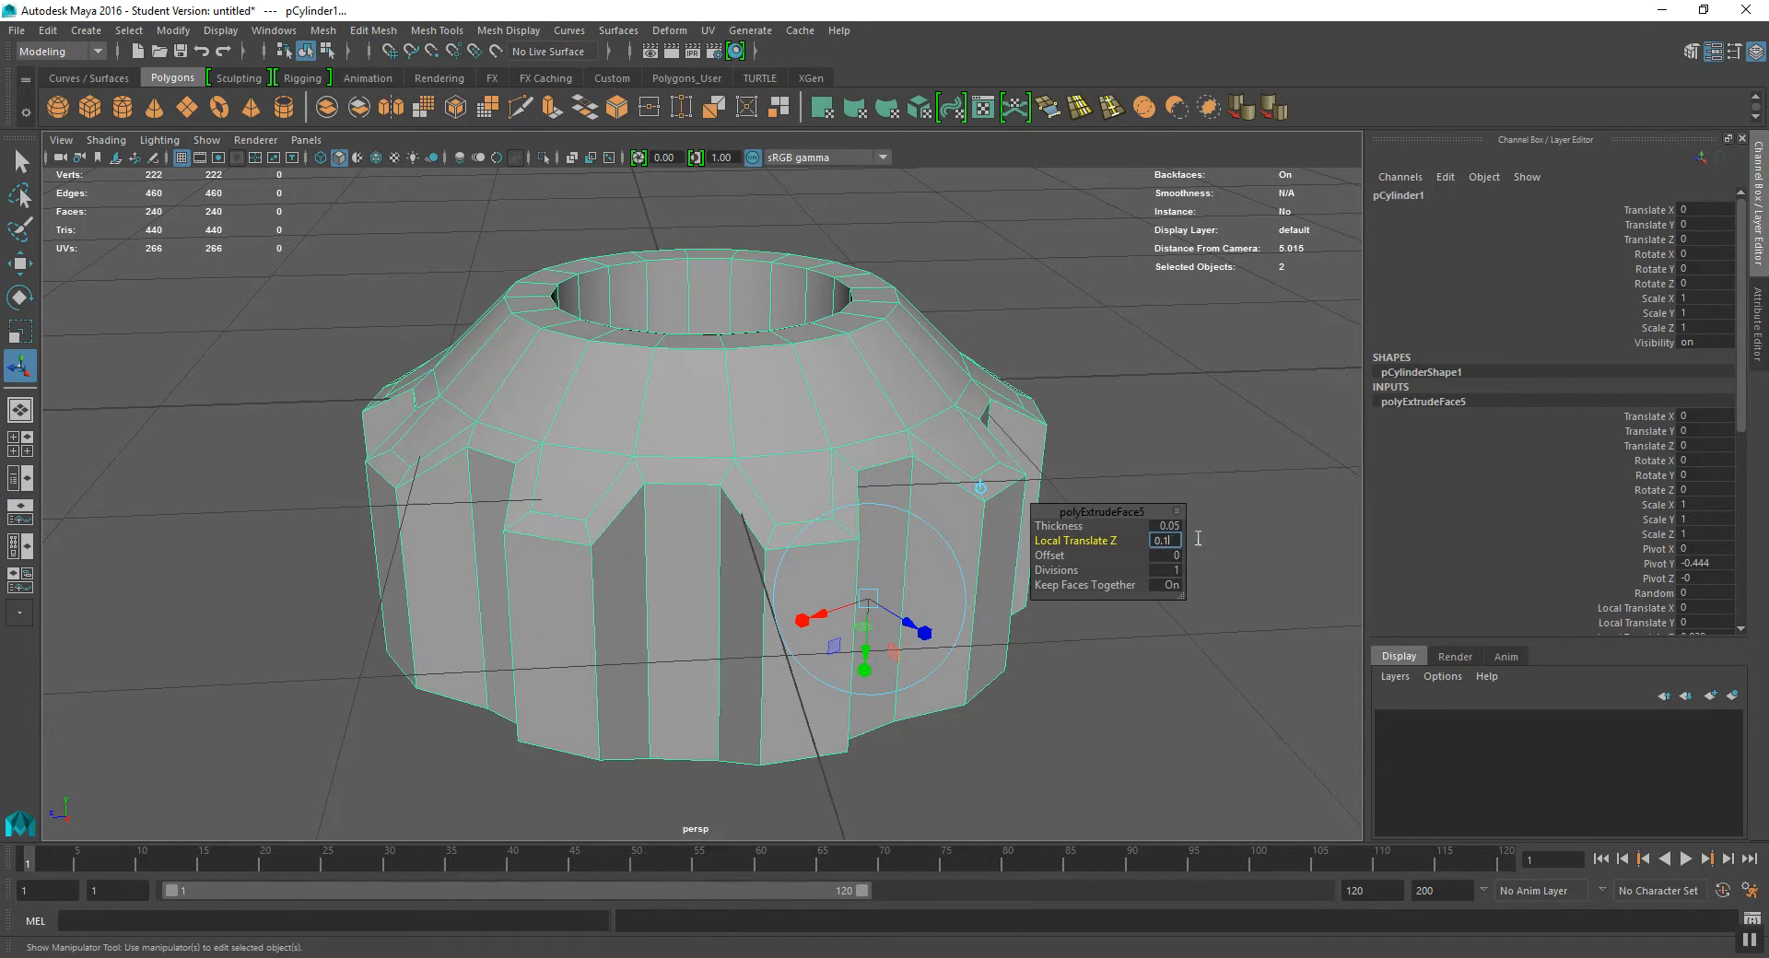
key(Return)
alt+drag(896, 575, 885, 560)
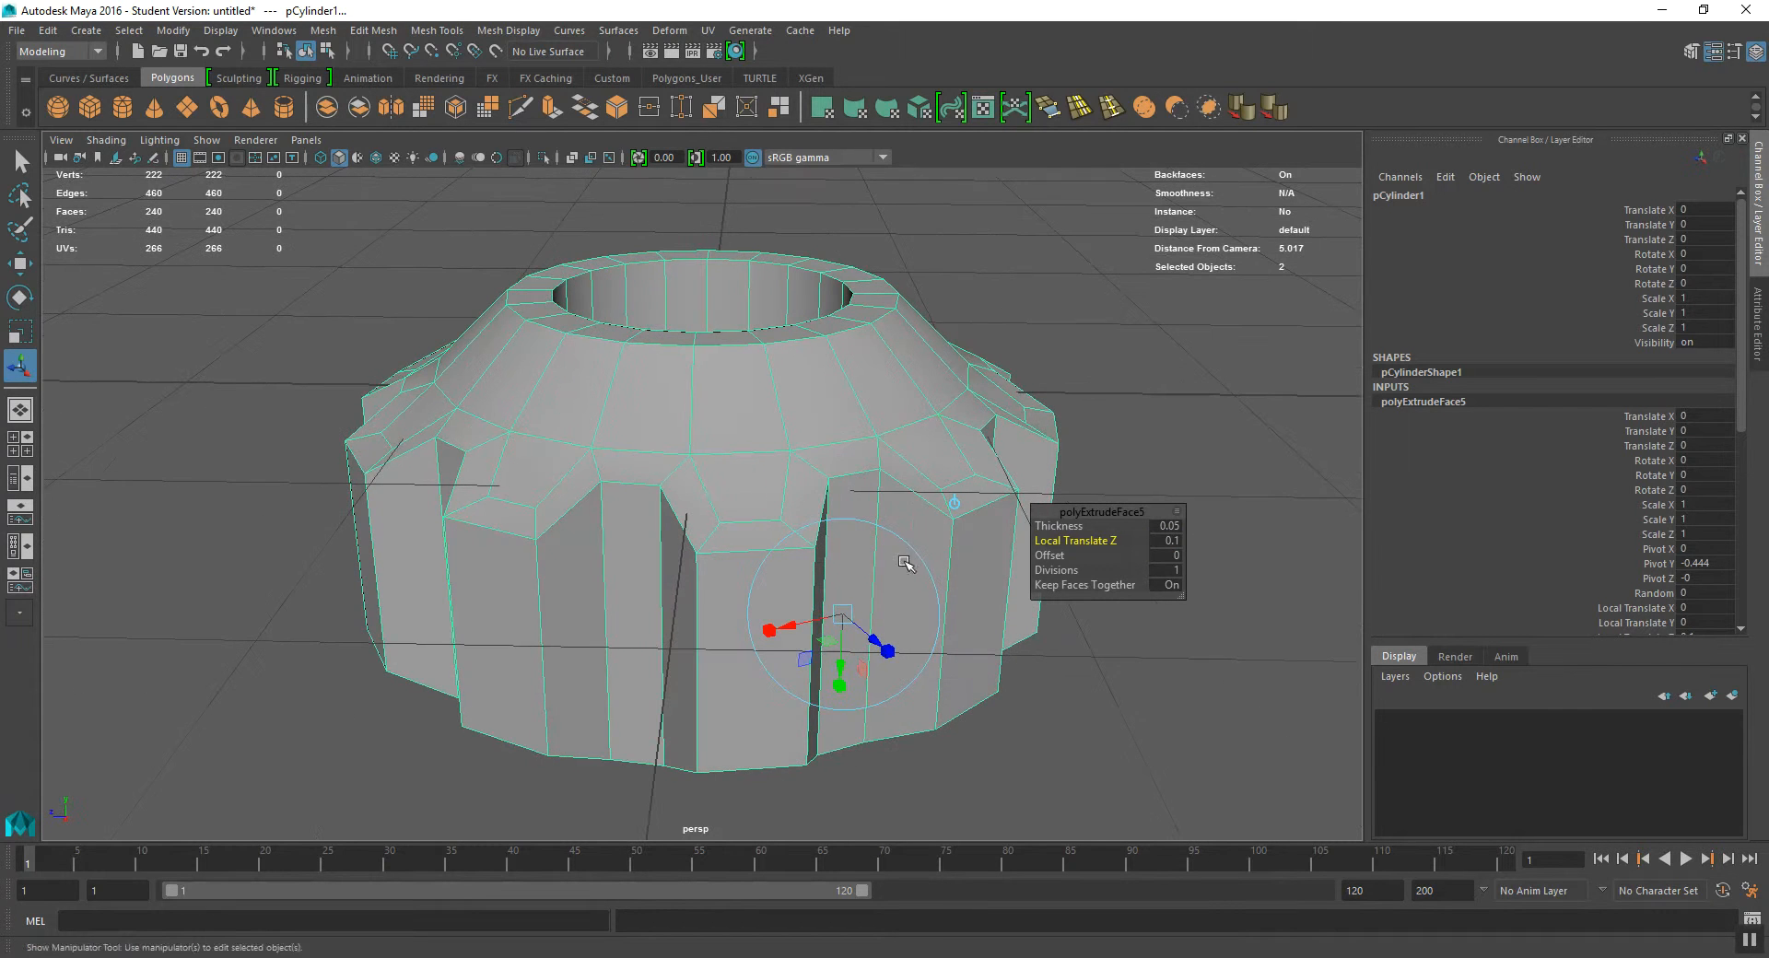
Step: Set the polyExtrudeFace5 extrusion to 5 divisions
click(1177, 570)
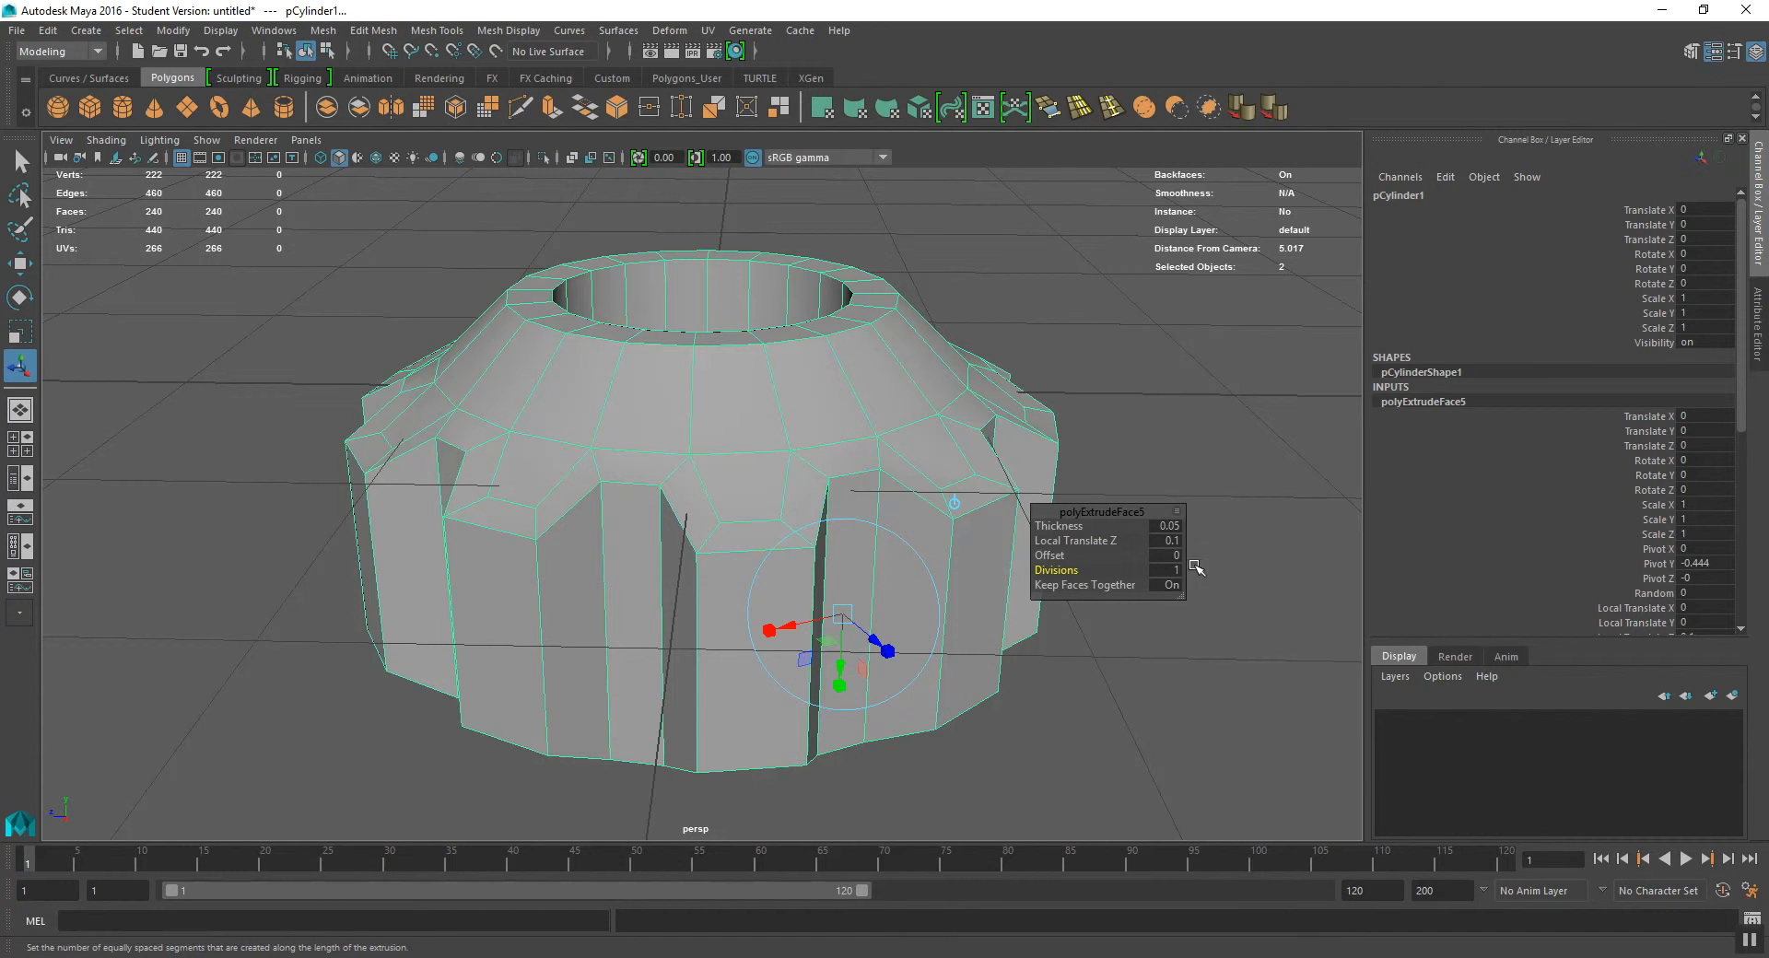
click(1171, 570)
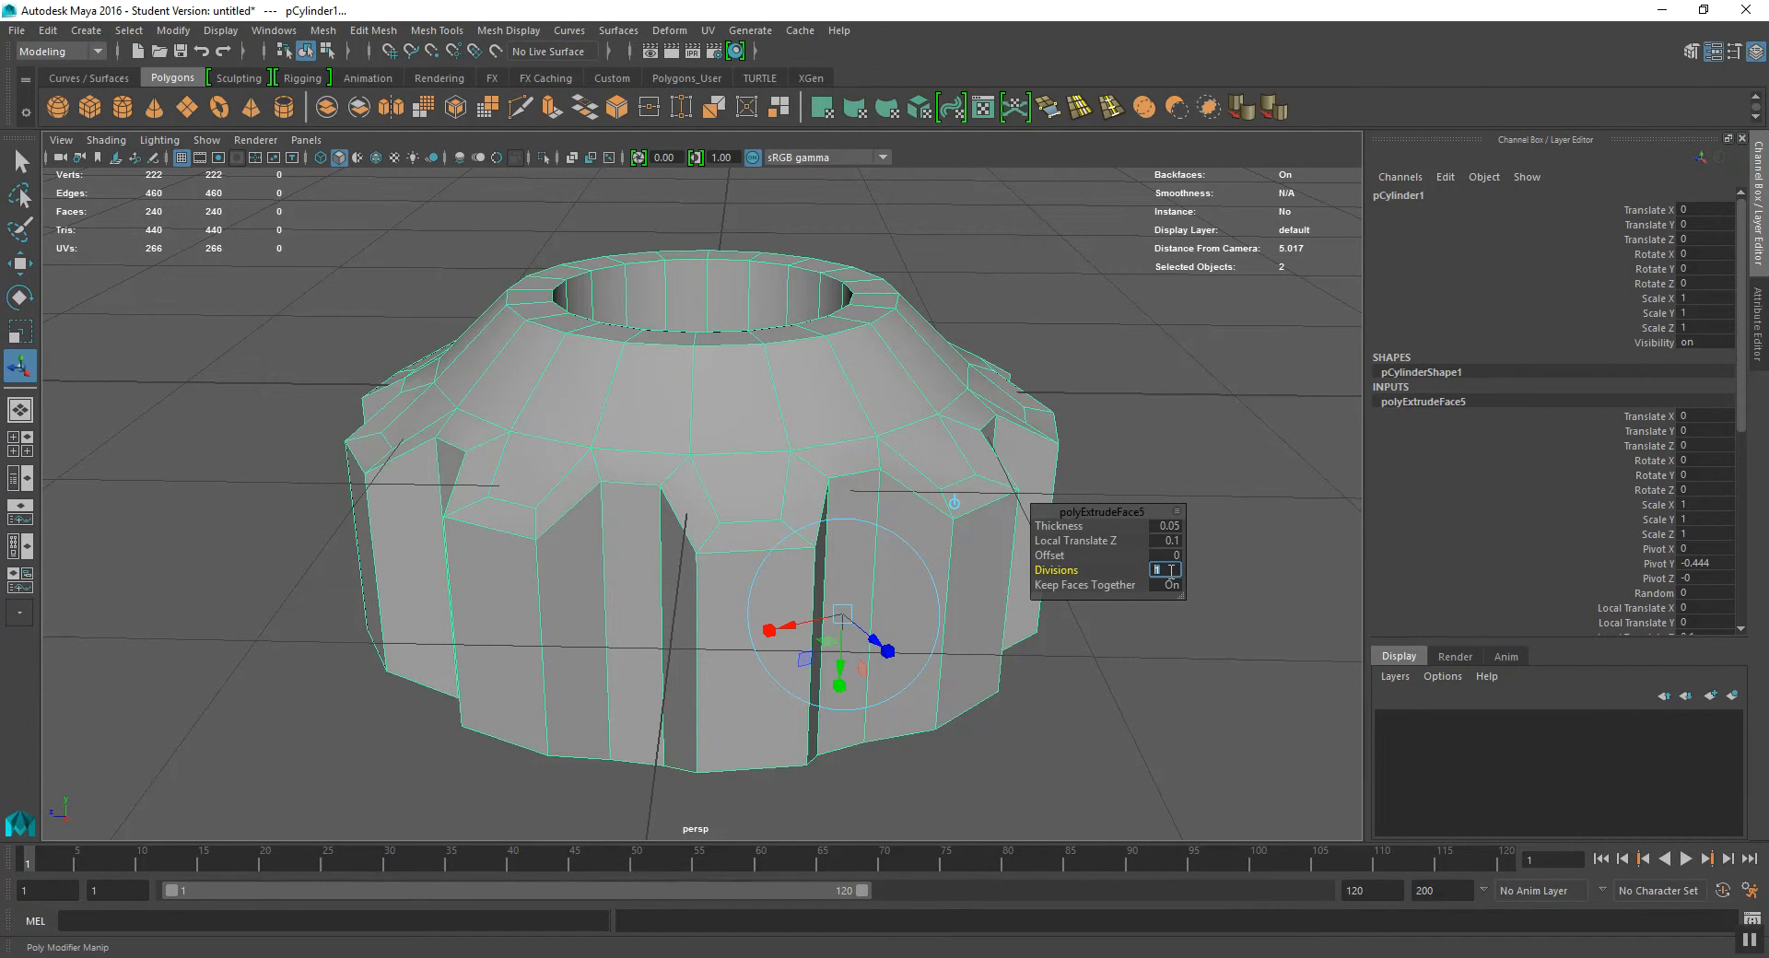
text(5)
key(Return)
alt+drag(841, 525, 786, 513)
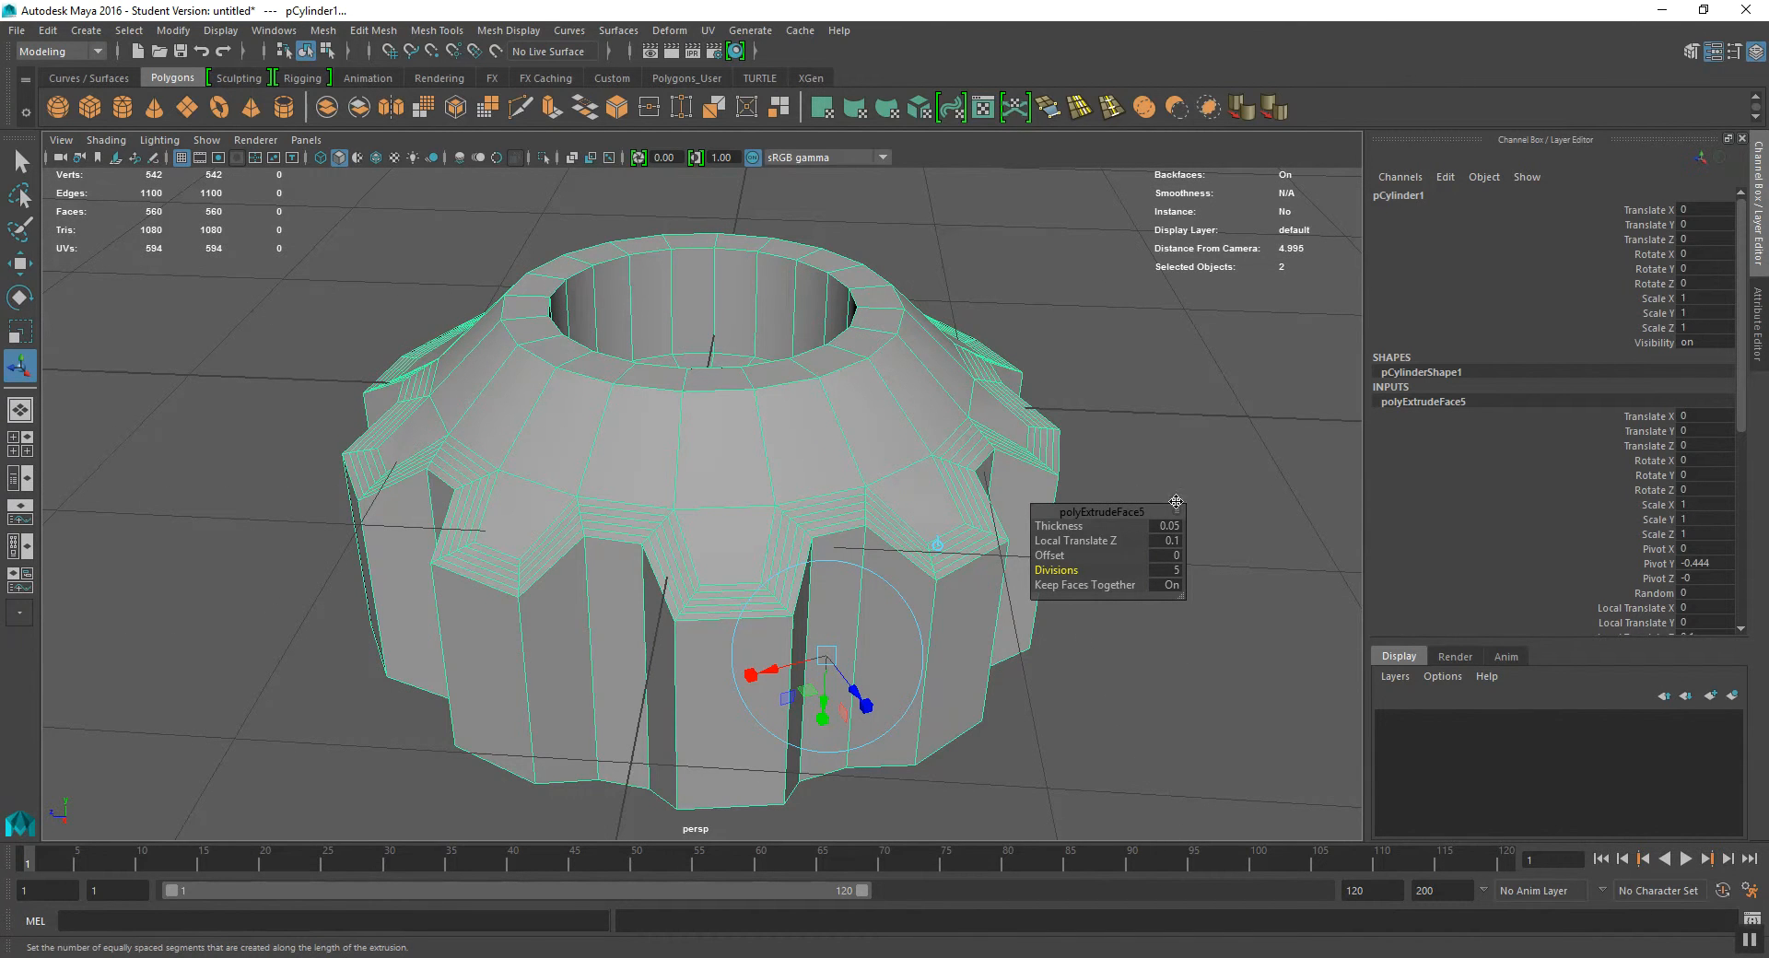
scroll(1739, 361, down, 5)
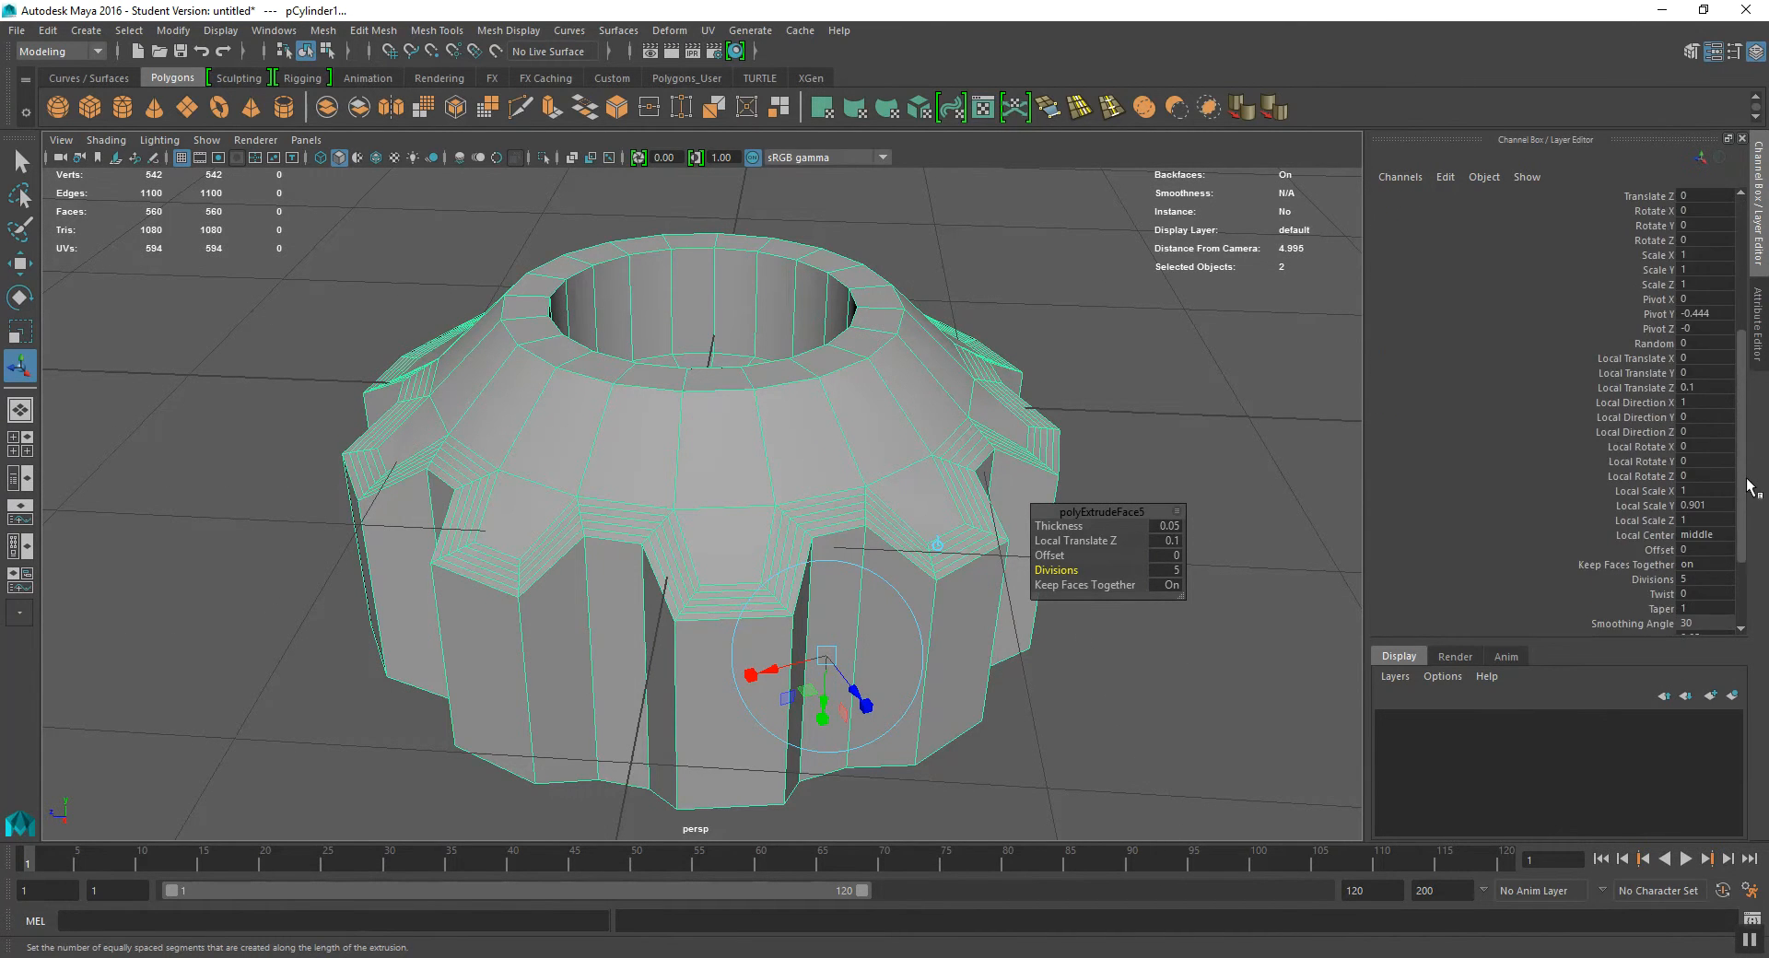
Step: Deselect and reselect the cylinder, and reopen its polyExtrudeFace5 settings to review them
click(307, 52)
click(1034, 304)
click(926, 367)
click(1424, 402)
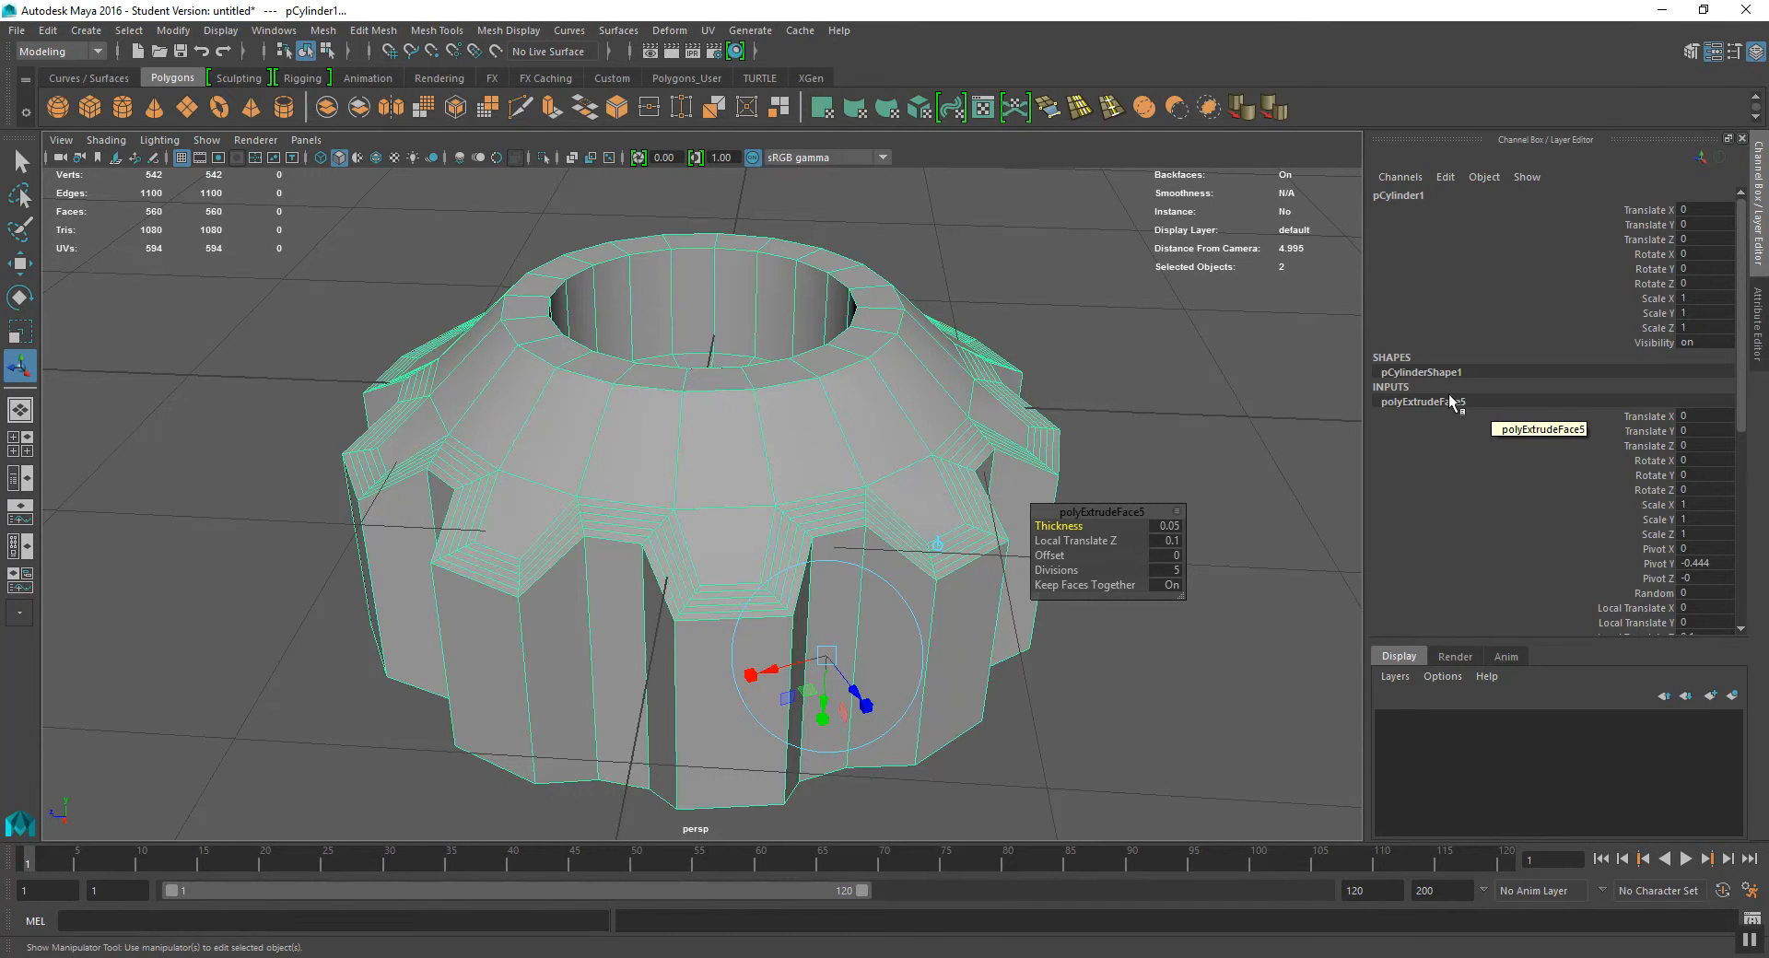
alt+drag(953, 398, 859, 407)
alt+drag(1092, 421, 900, 474)
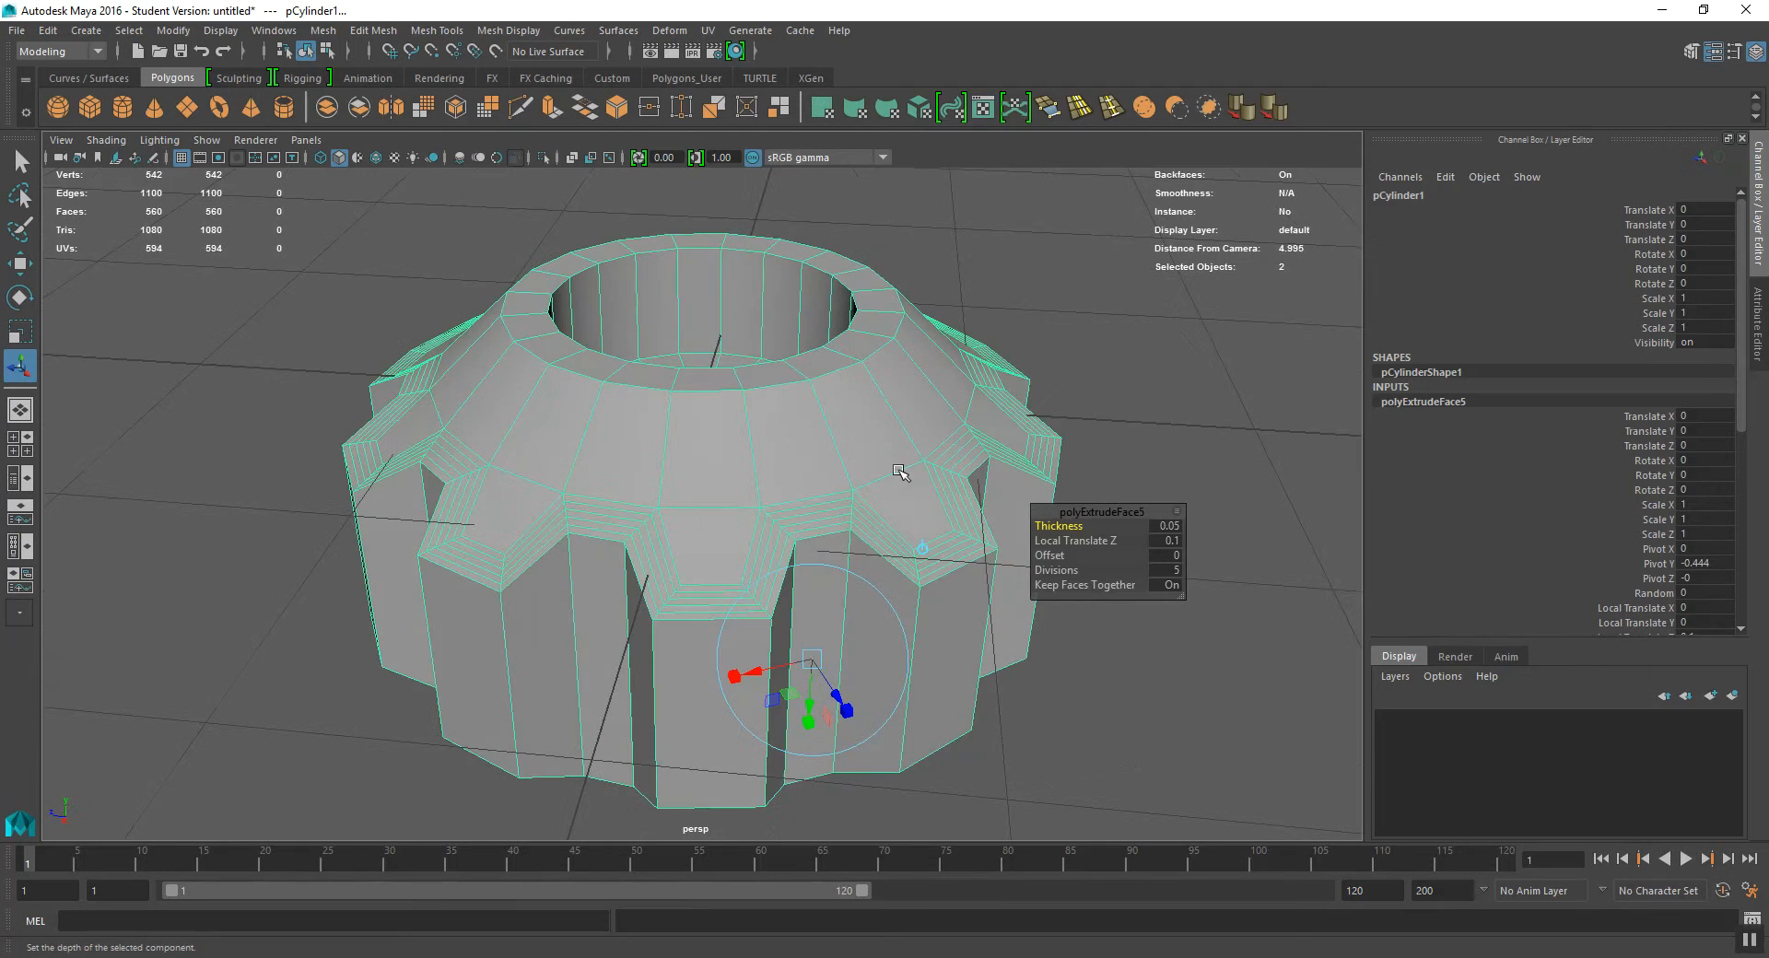
Step: Reselect the cylinder and set the thickness of its polyExtrudeFace2 extrusion to -0.05
double_click(1447, 402)
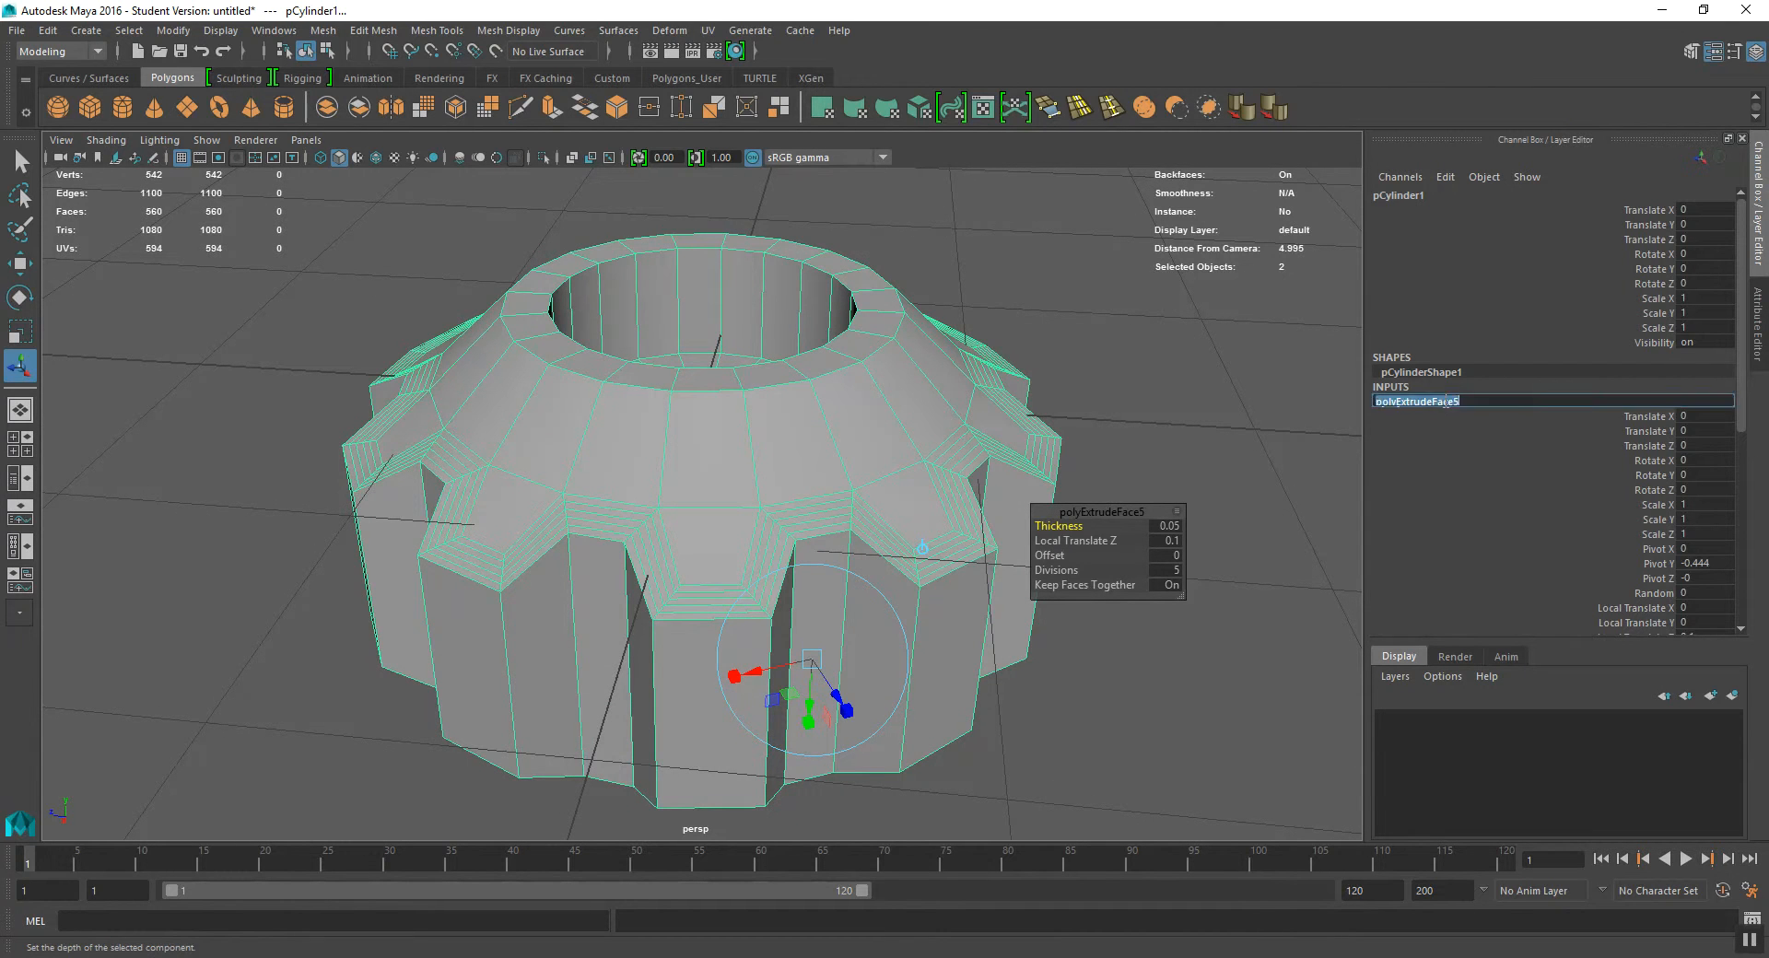
click(1335, 423)
click(930, 430)
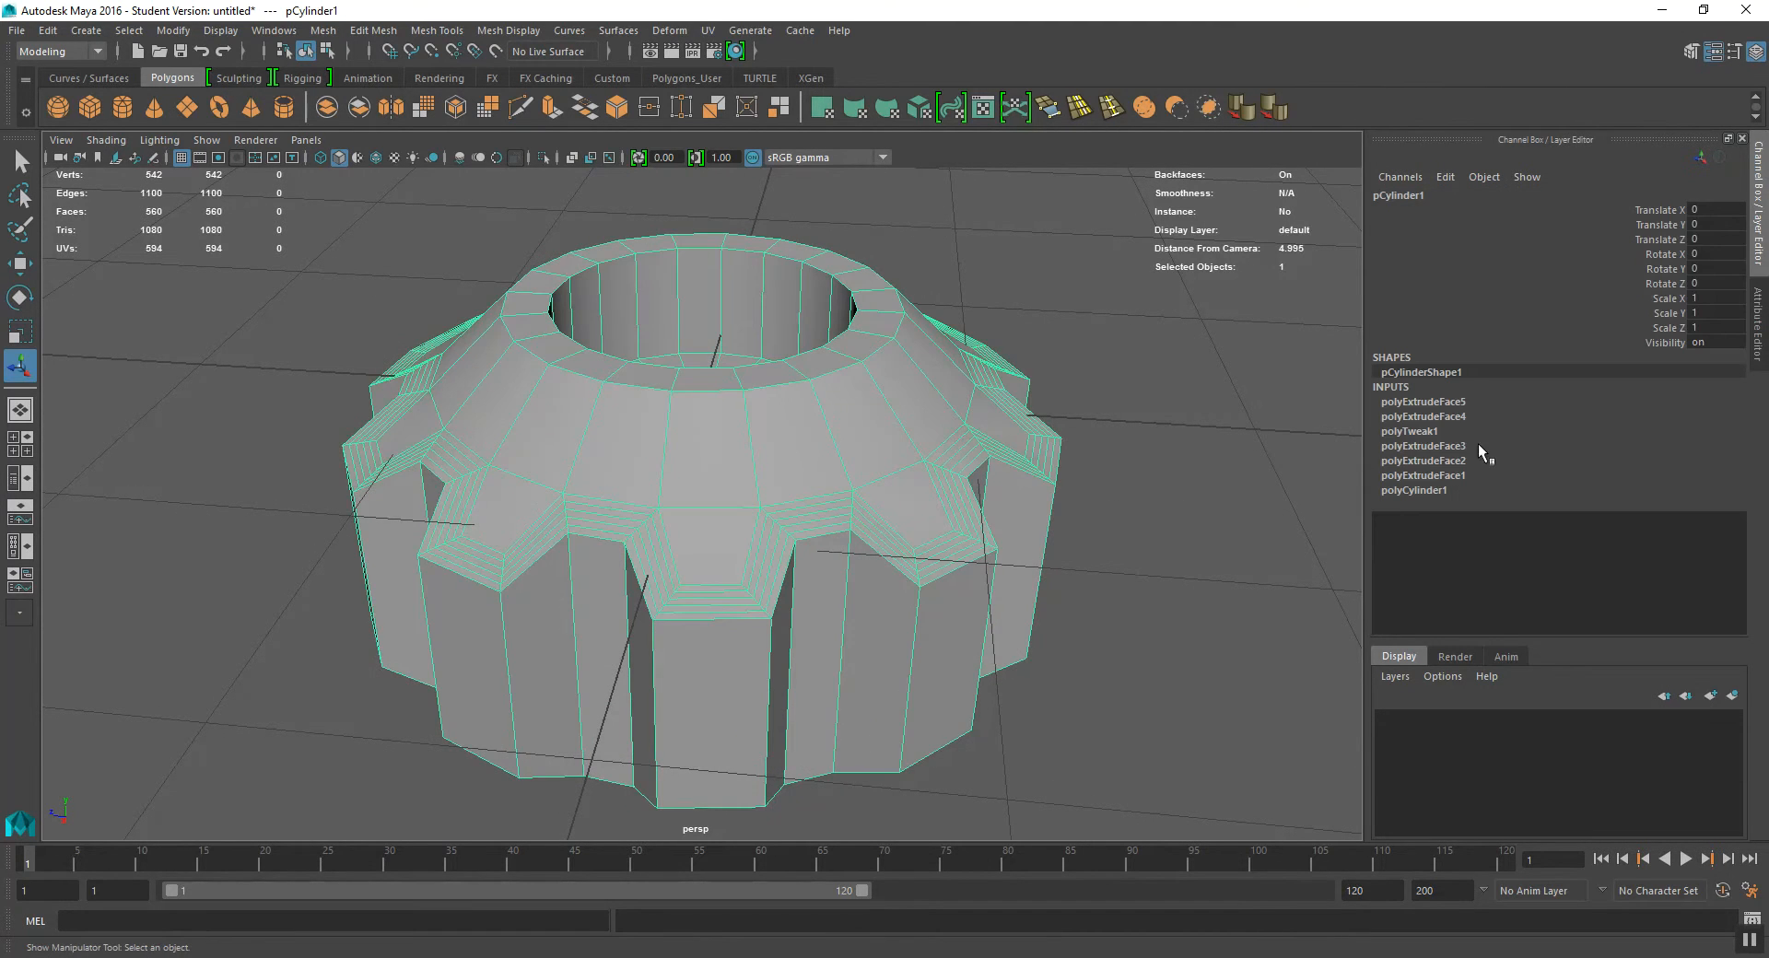
click(1431, 460)
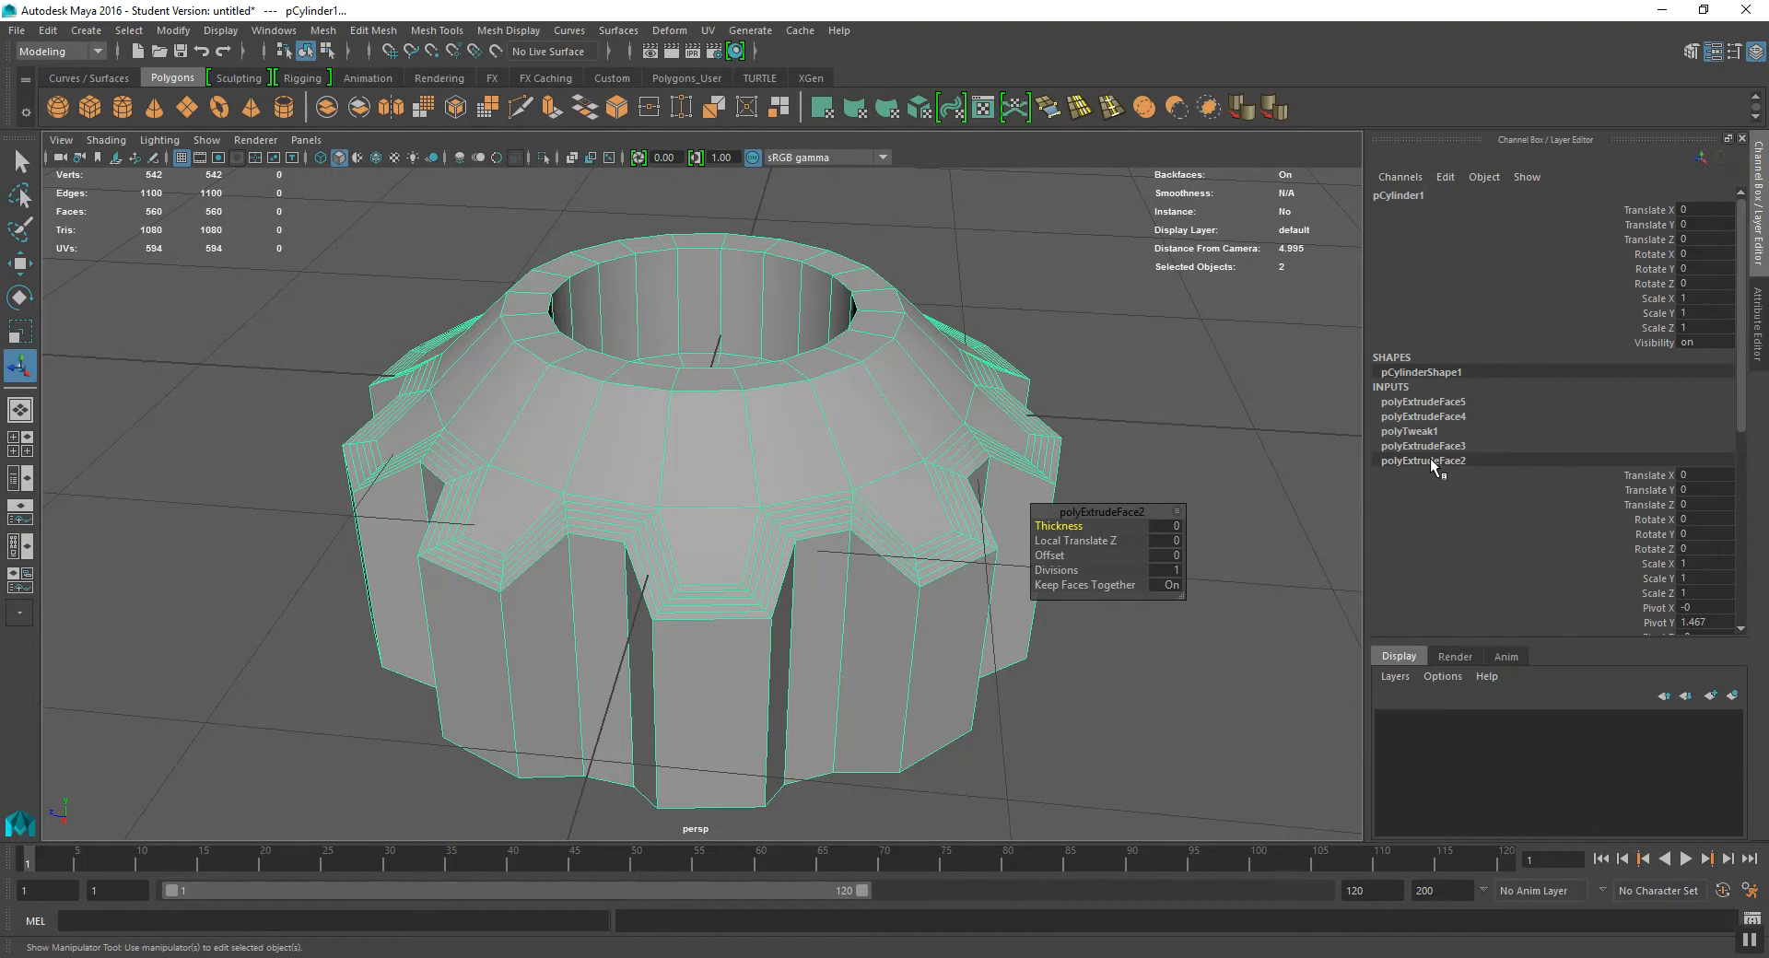
click(1164, 570)
click(1176, 541)
key(shift+Tab)
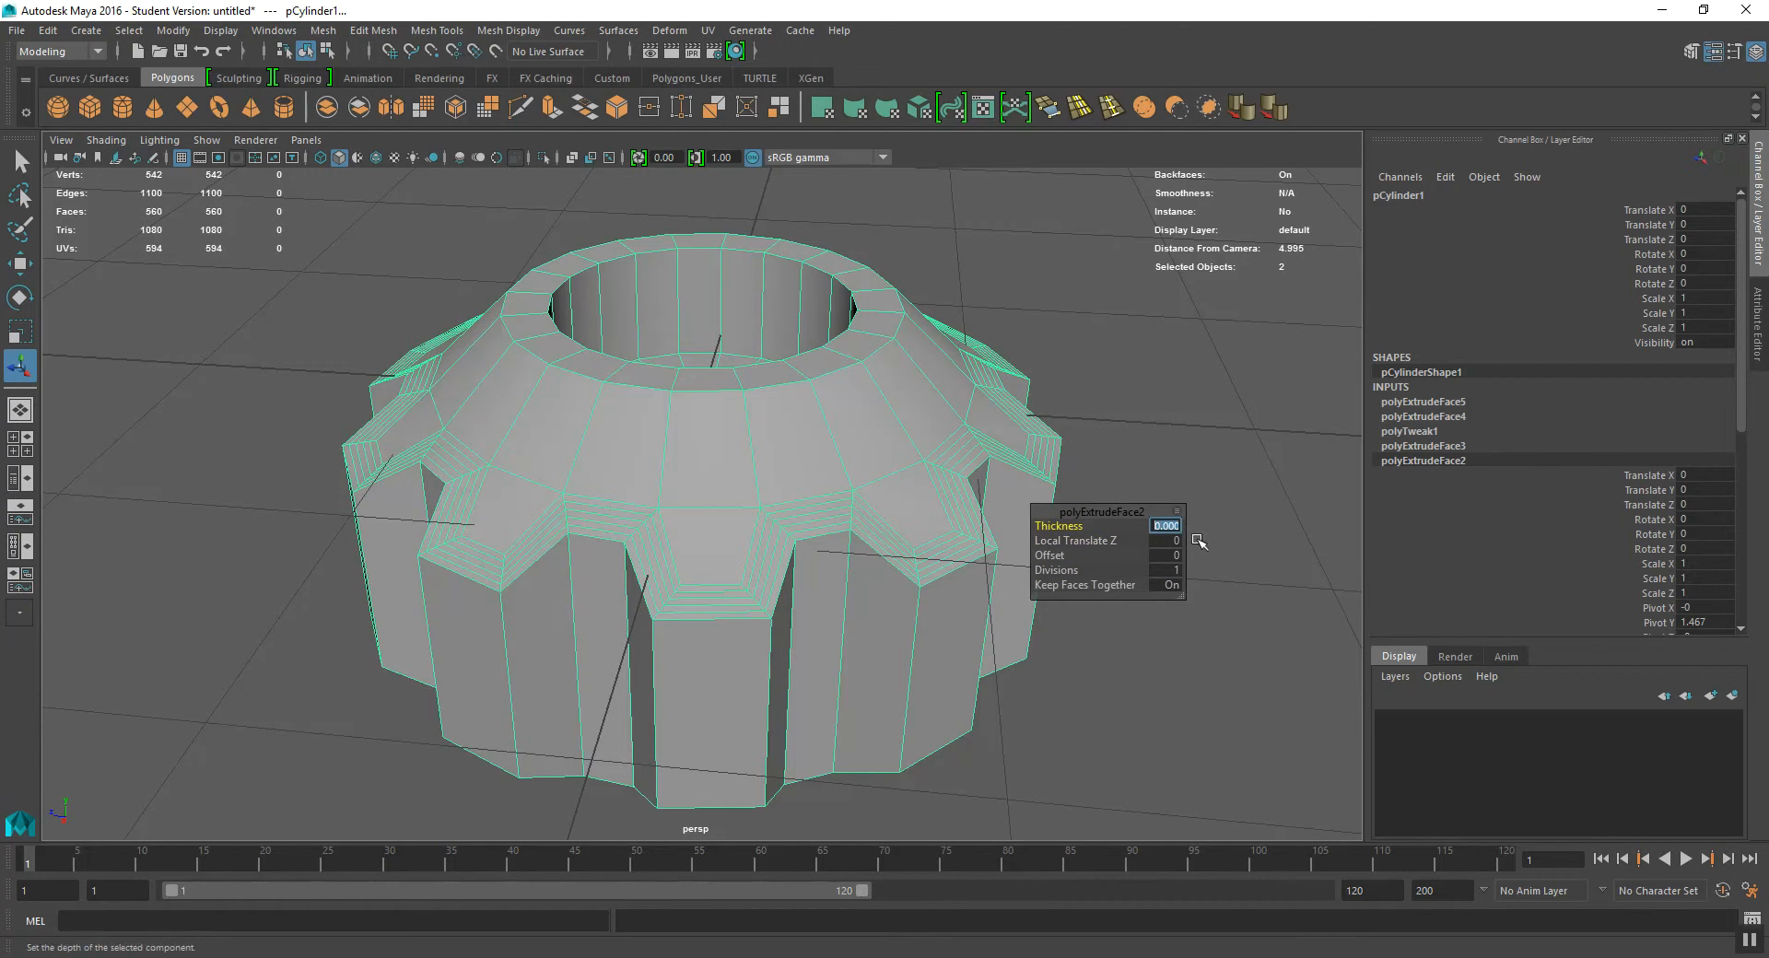
text(0.)
key(Return)
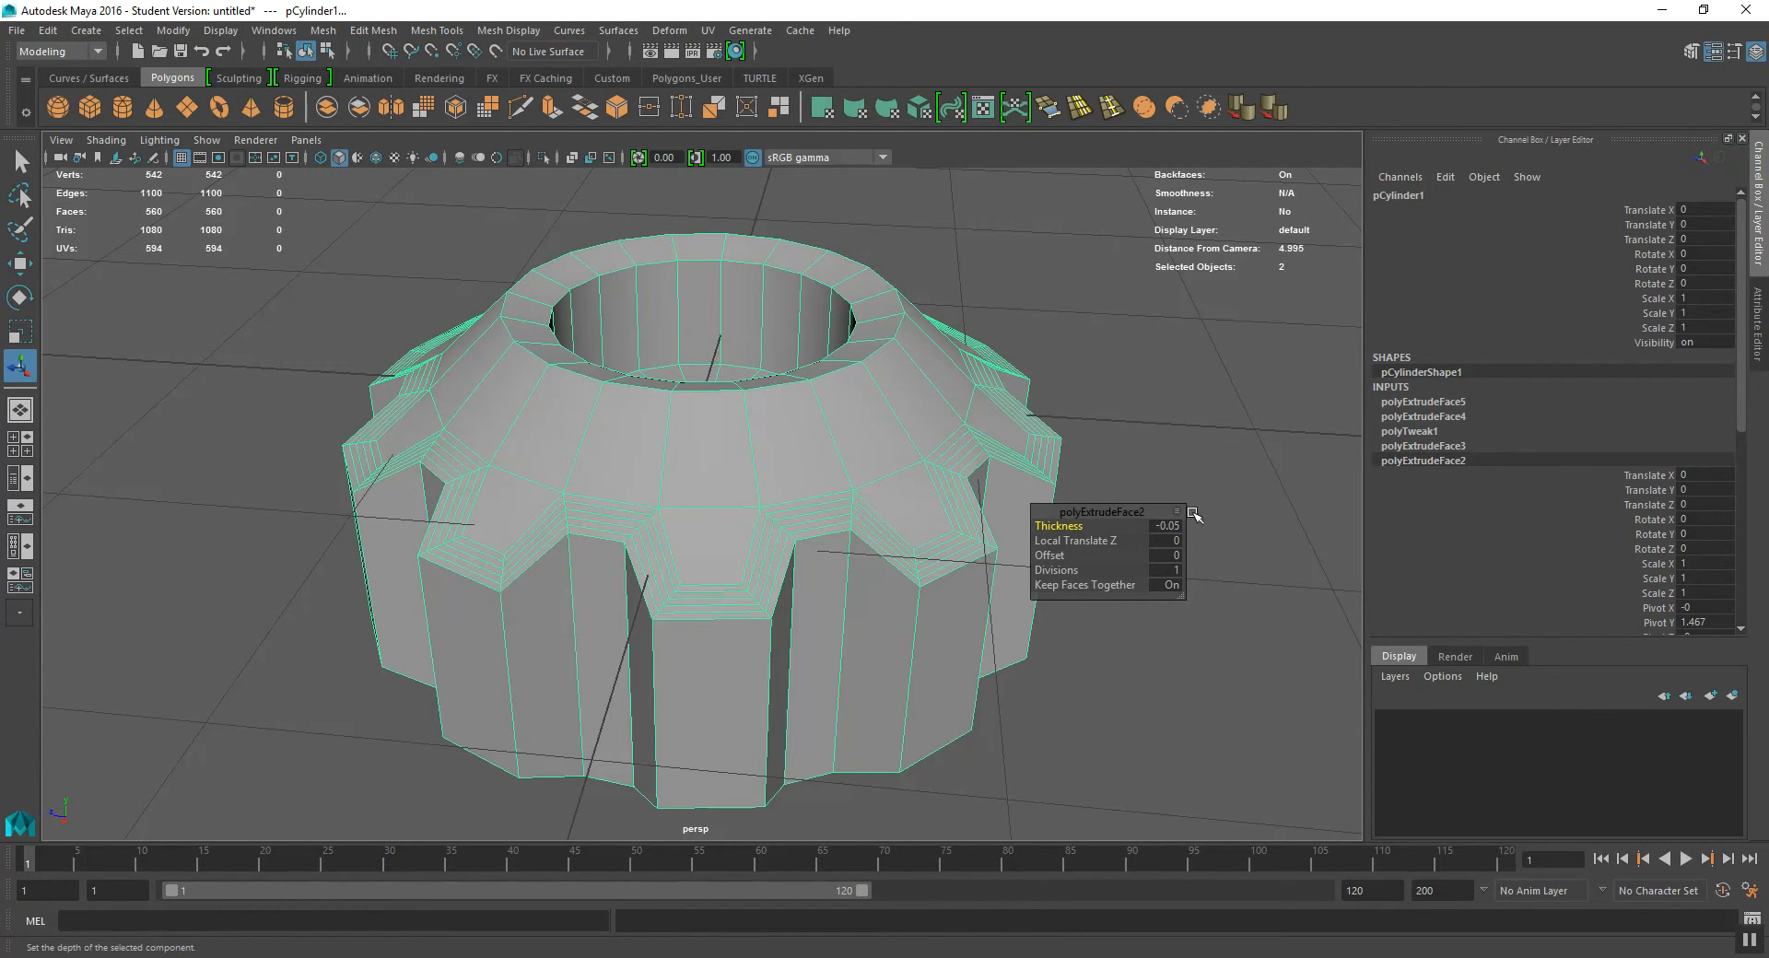
alt+middle_drag(833, 528, 842, 556)
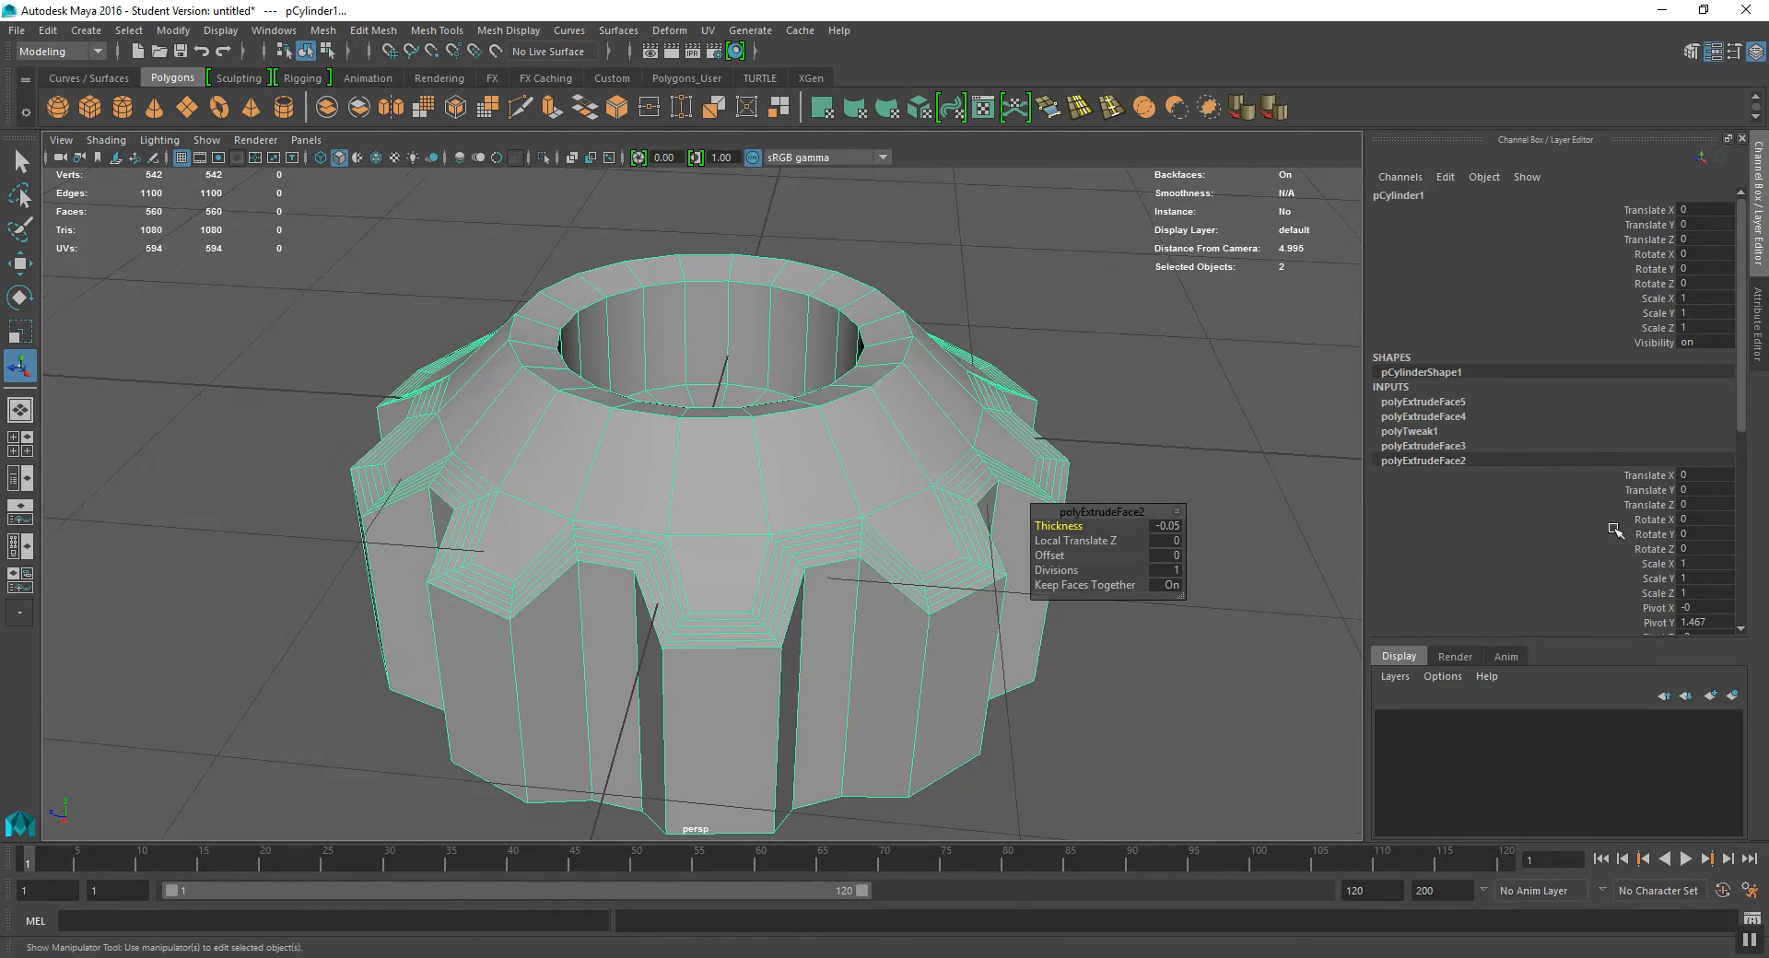
click(1170, 571)
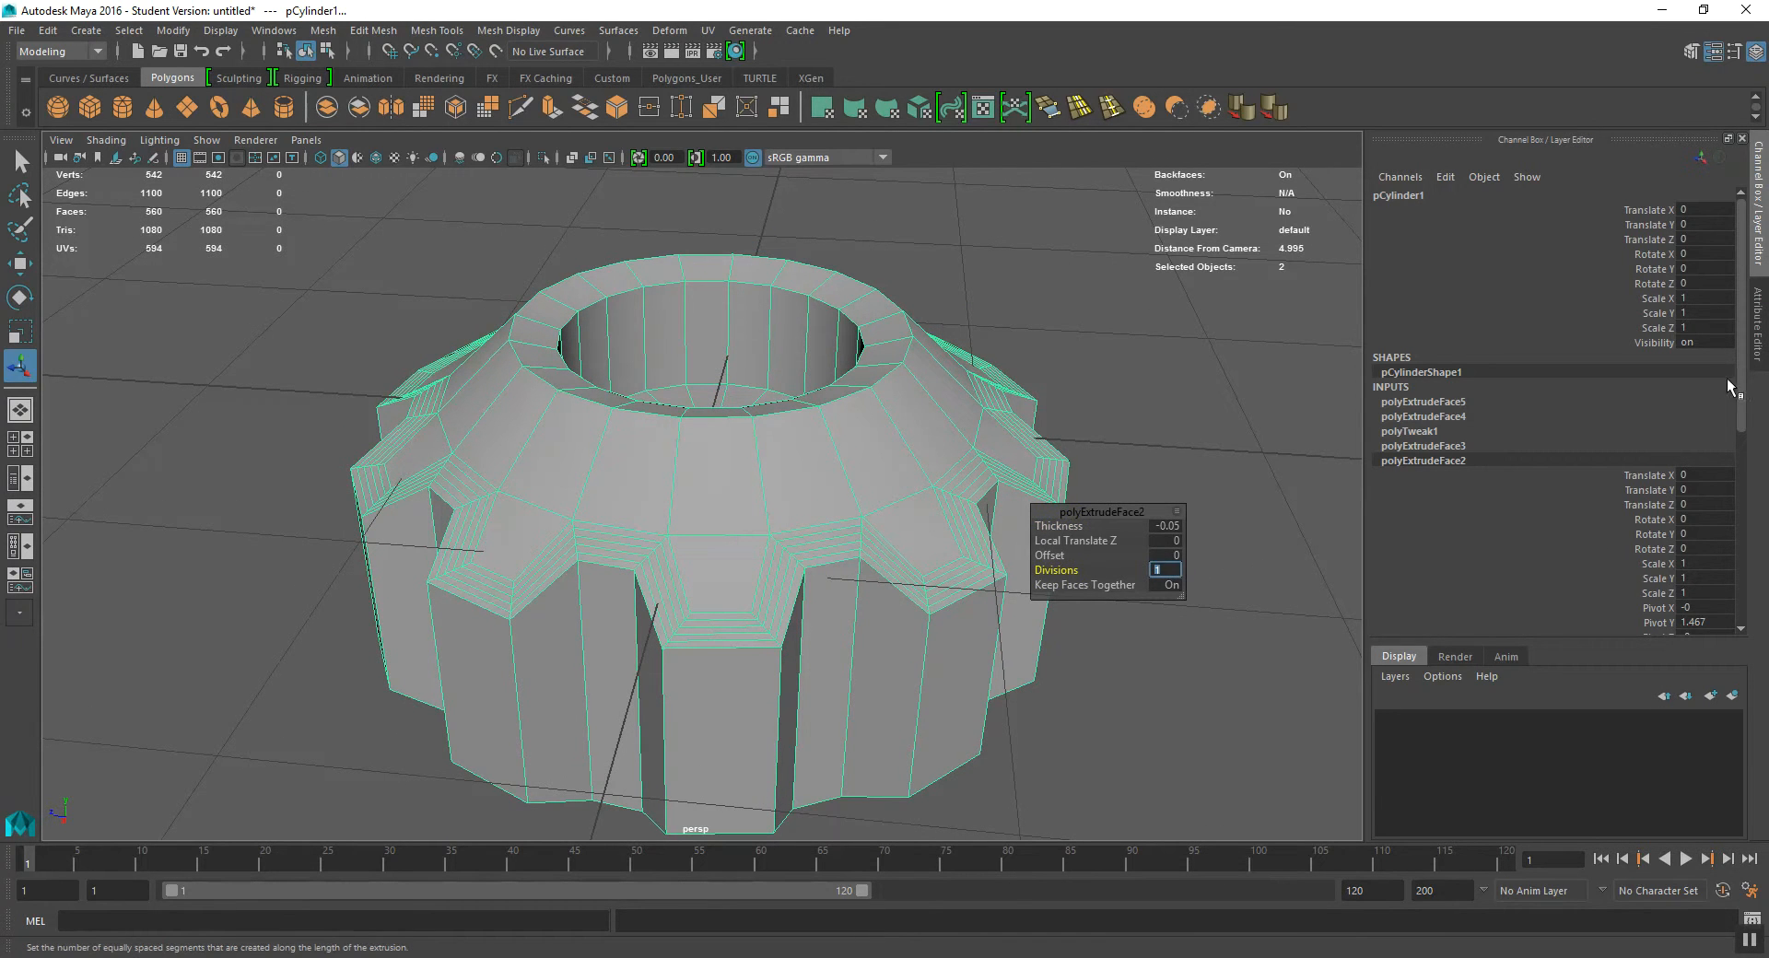
Step: Try a Local Translate Z of 0 on the polyExtrudeFace4 extrusion
click(1445, 412)
click(1166, 541)
text(0)
key(Return)
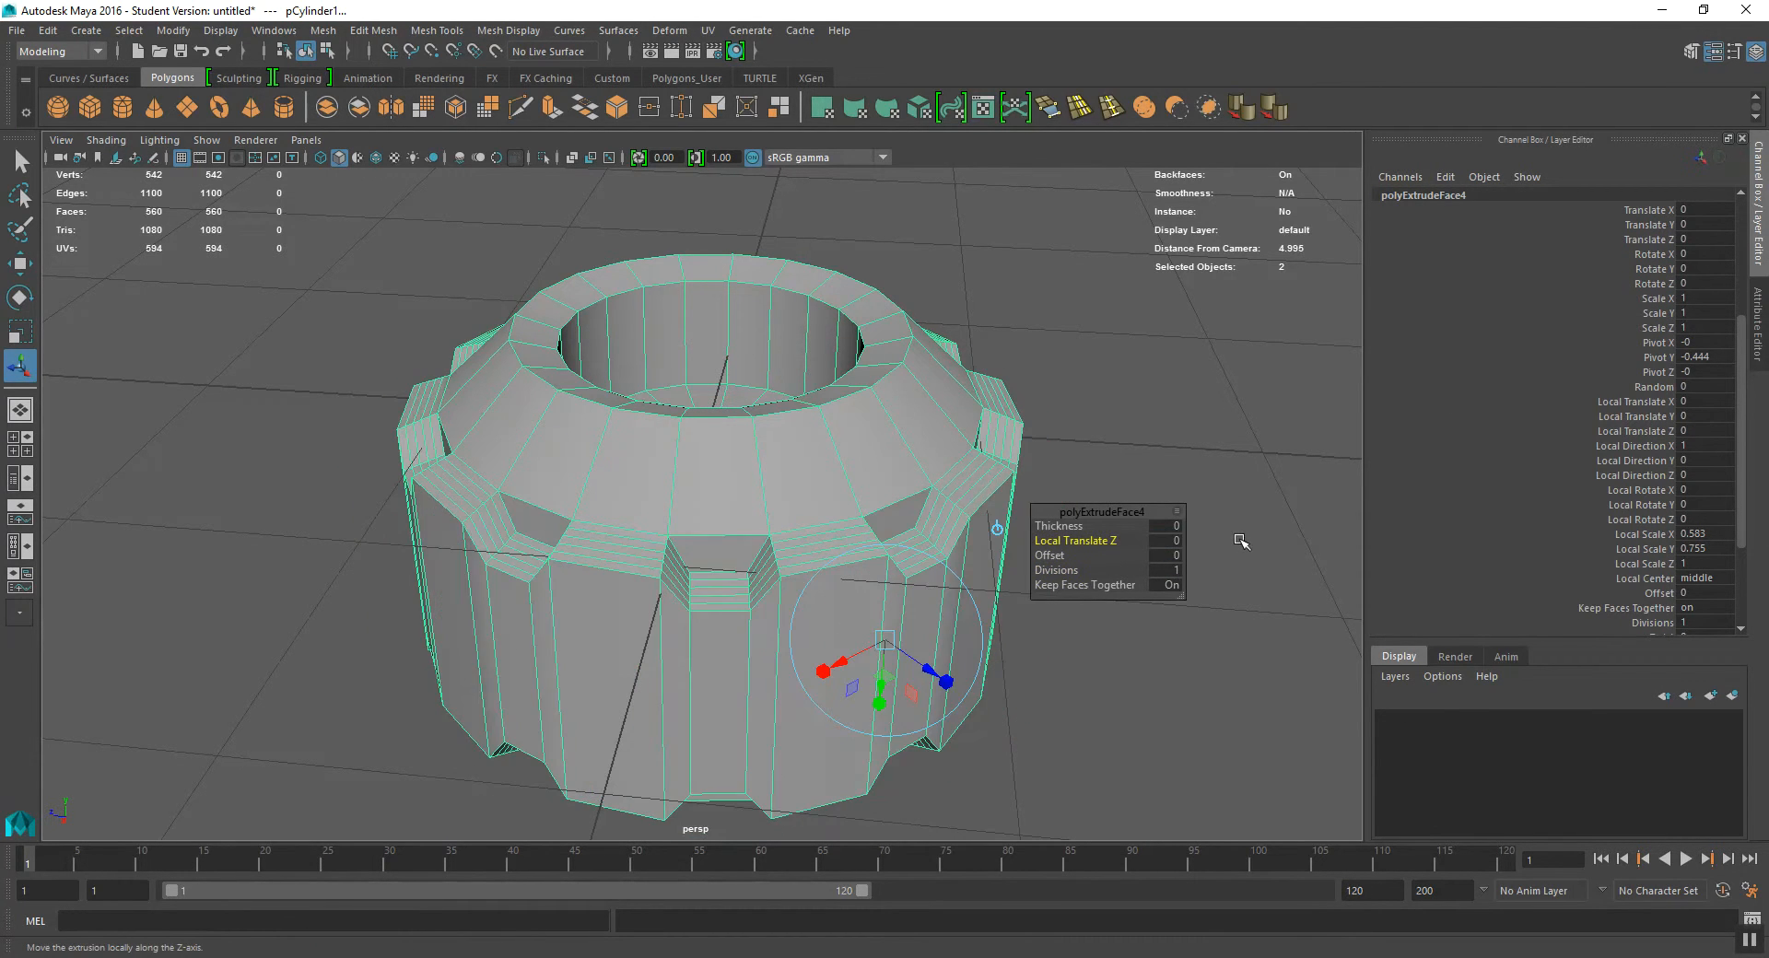
alt+drag(750, 517, 778, 528)
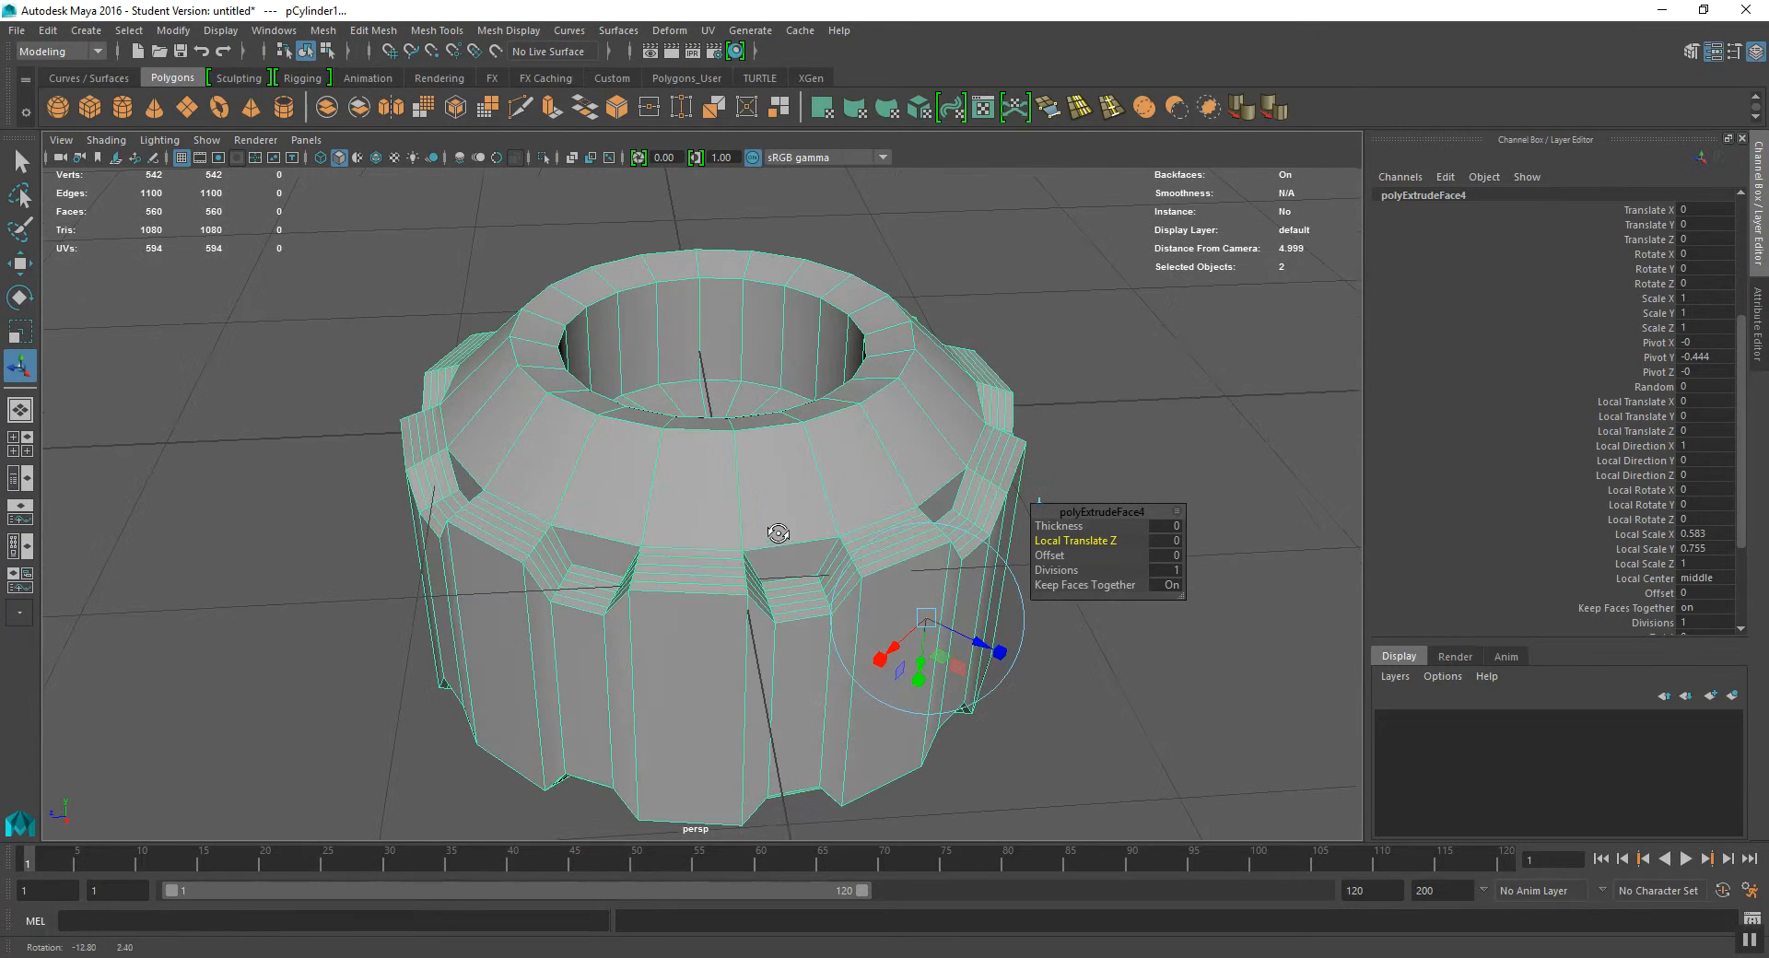
Step: Try a thickness of -0.06 on the polyExtrudeFace4 extrusion and reselect the cylinder
click(1173, 527)
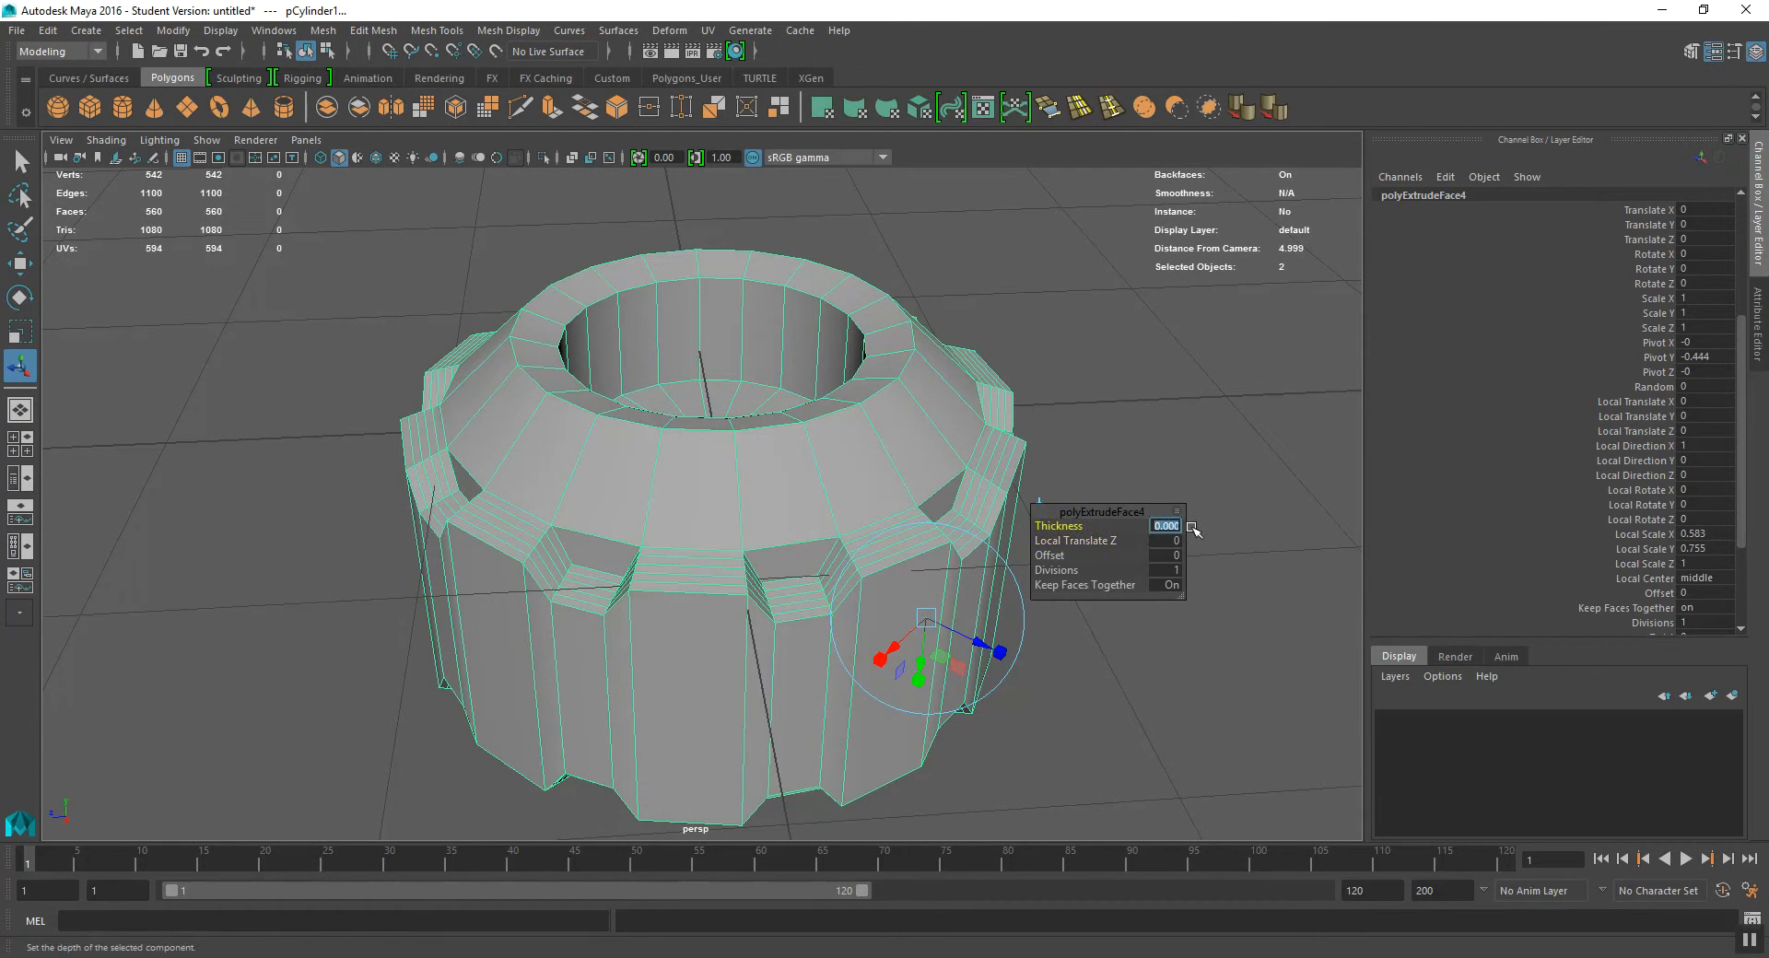
text(-0.06)
key(Return)
alt+drag(788, 396, 748, 405)
click(1075, 430)
click(949, 428)
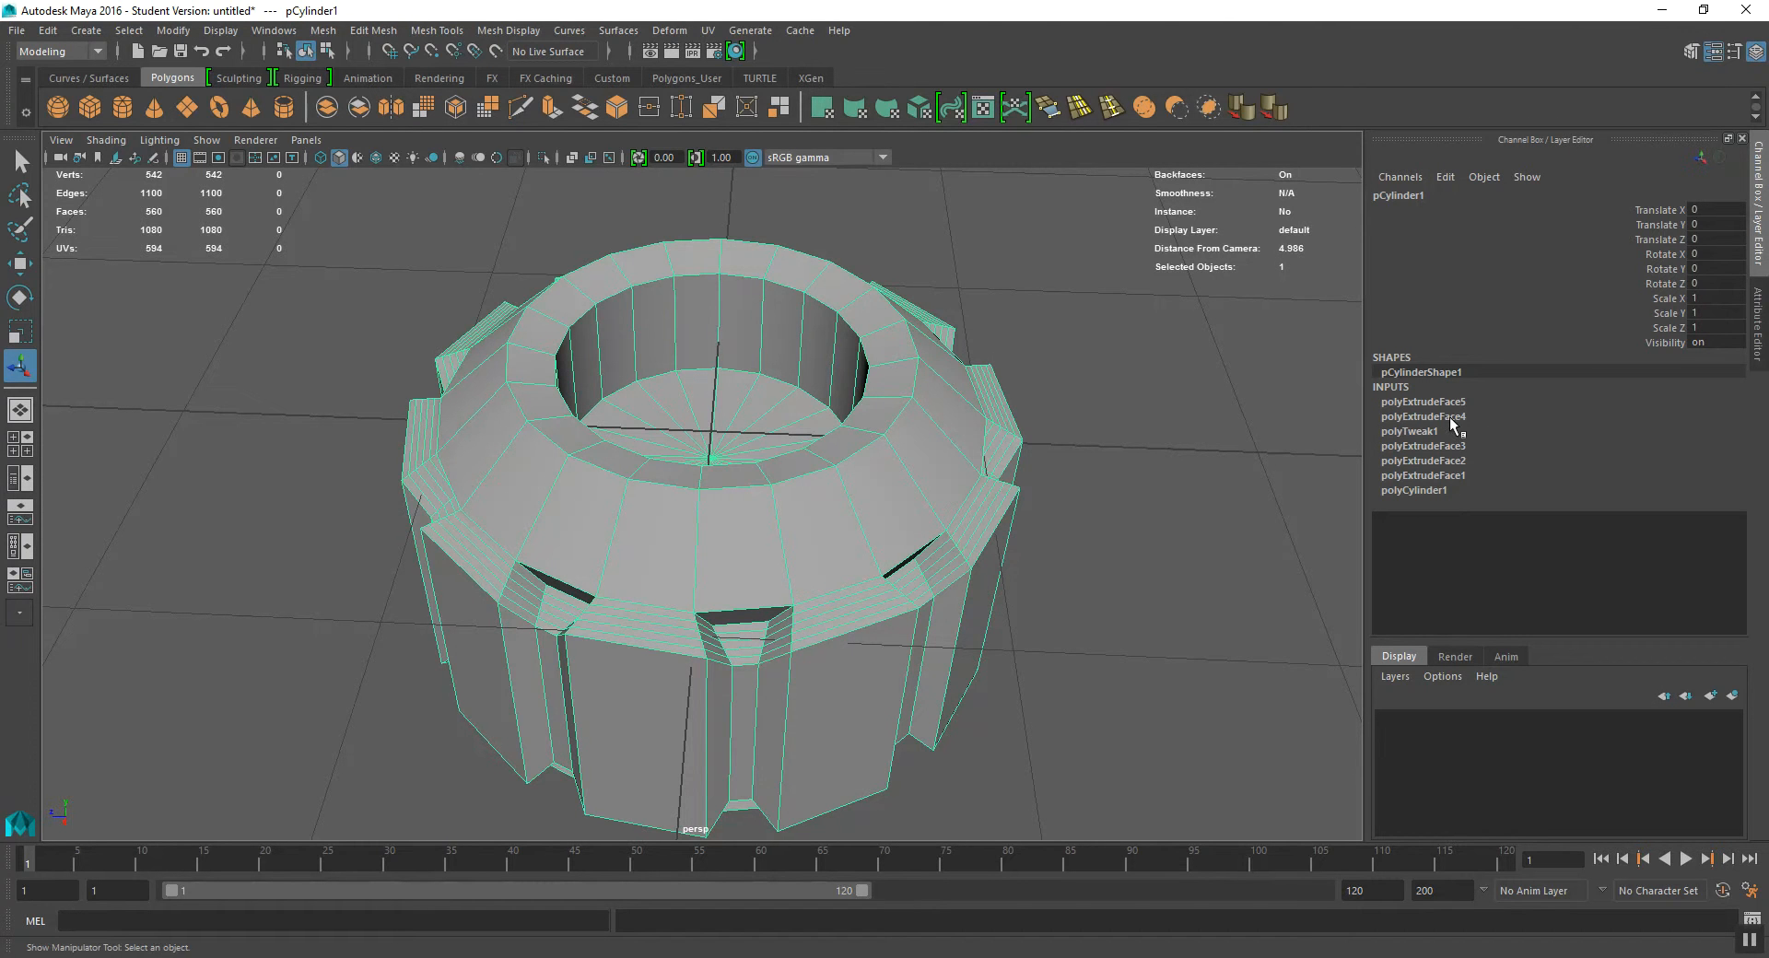
alt+drag(1009, 450, 1078, 444)
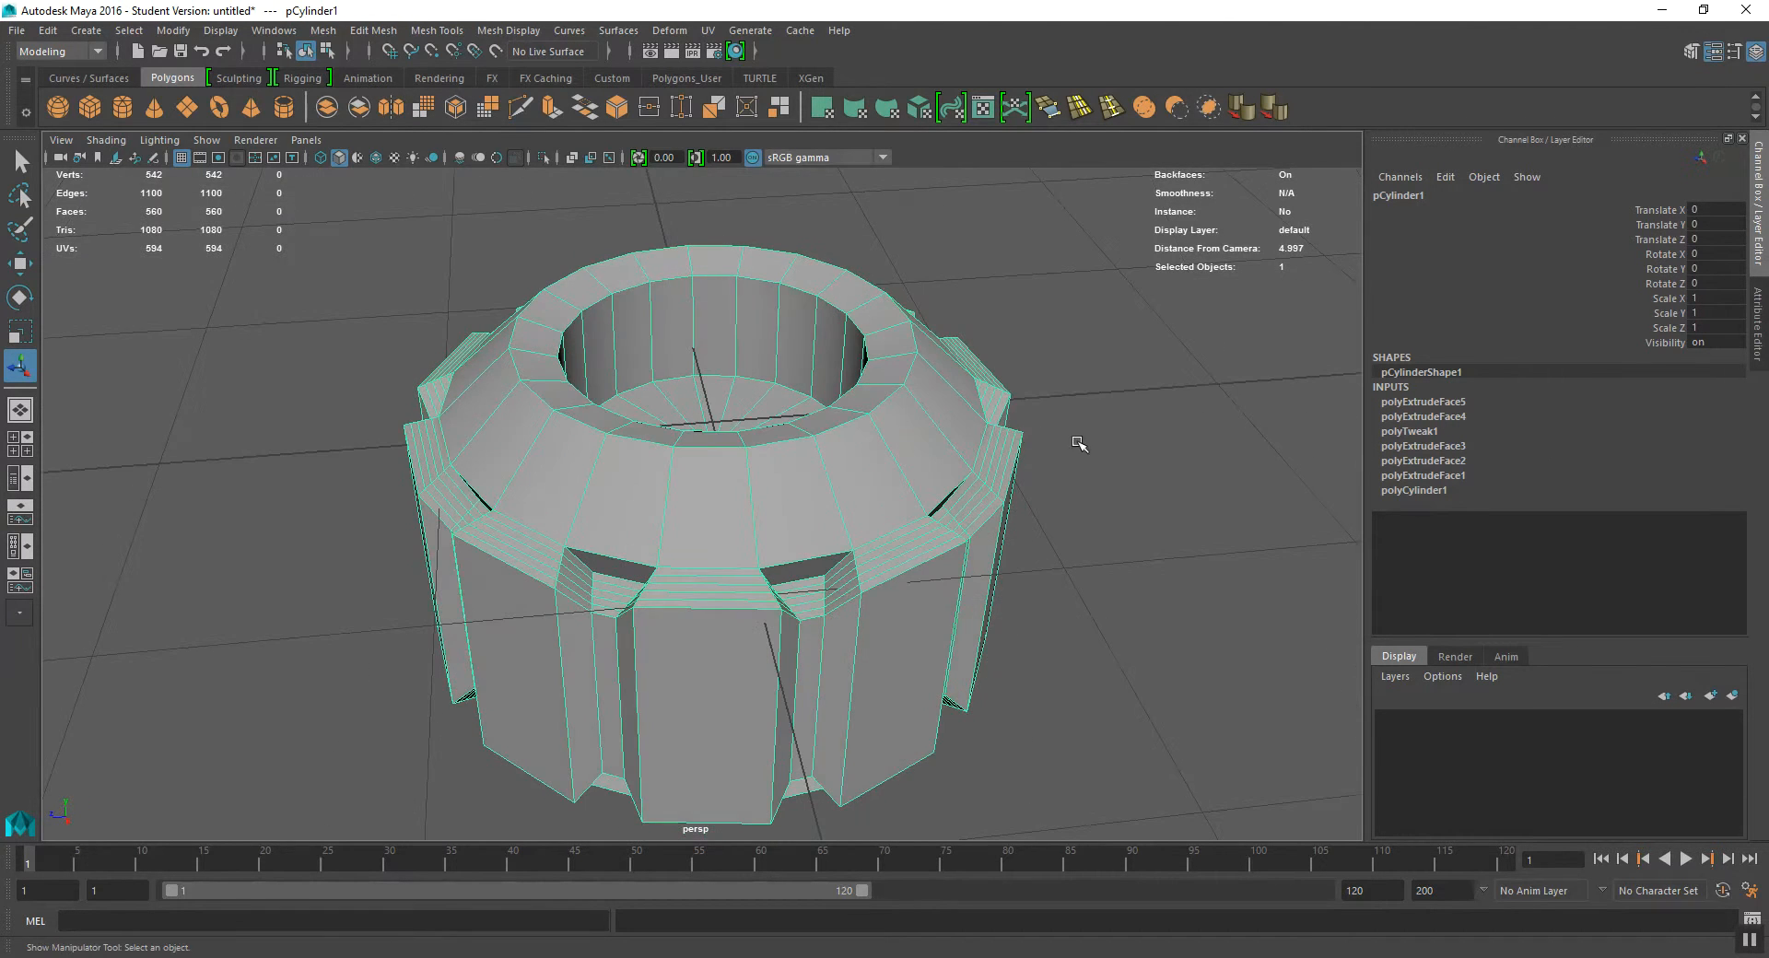
alt+drag(1007, 517, 900, 611)
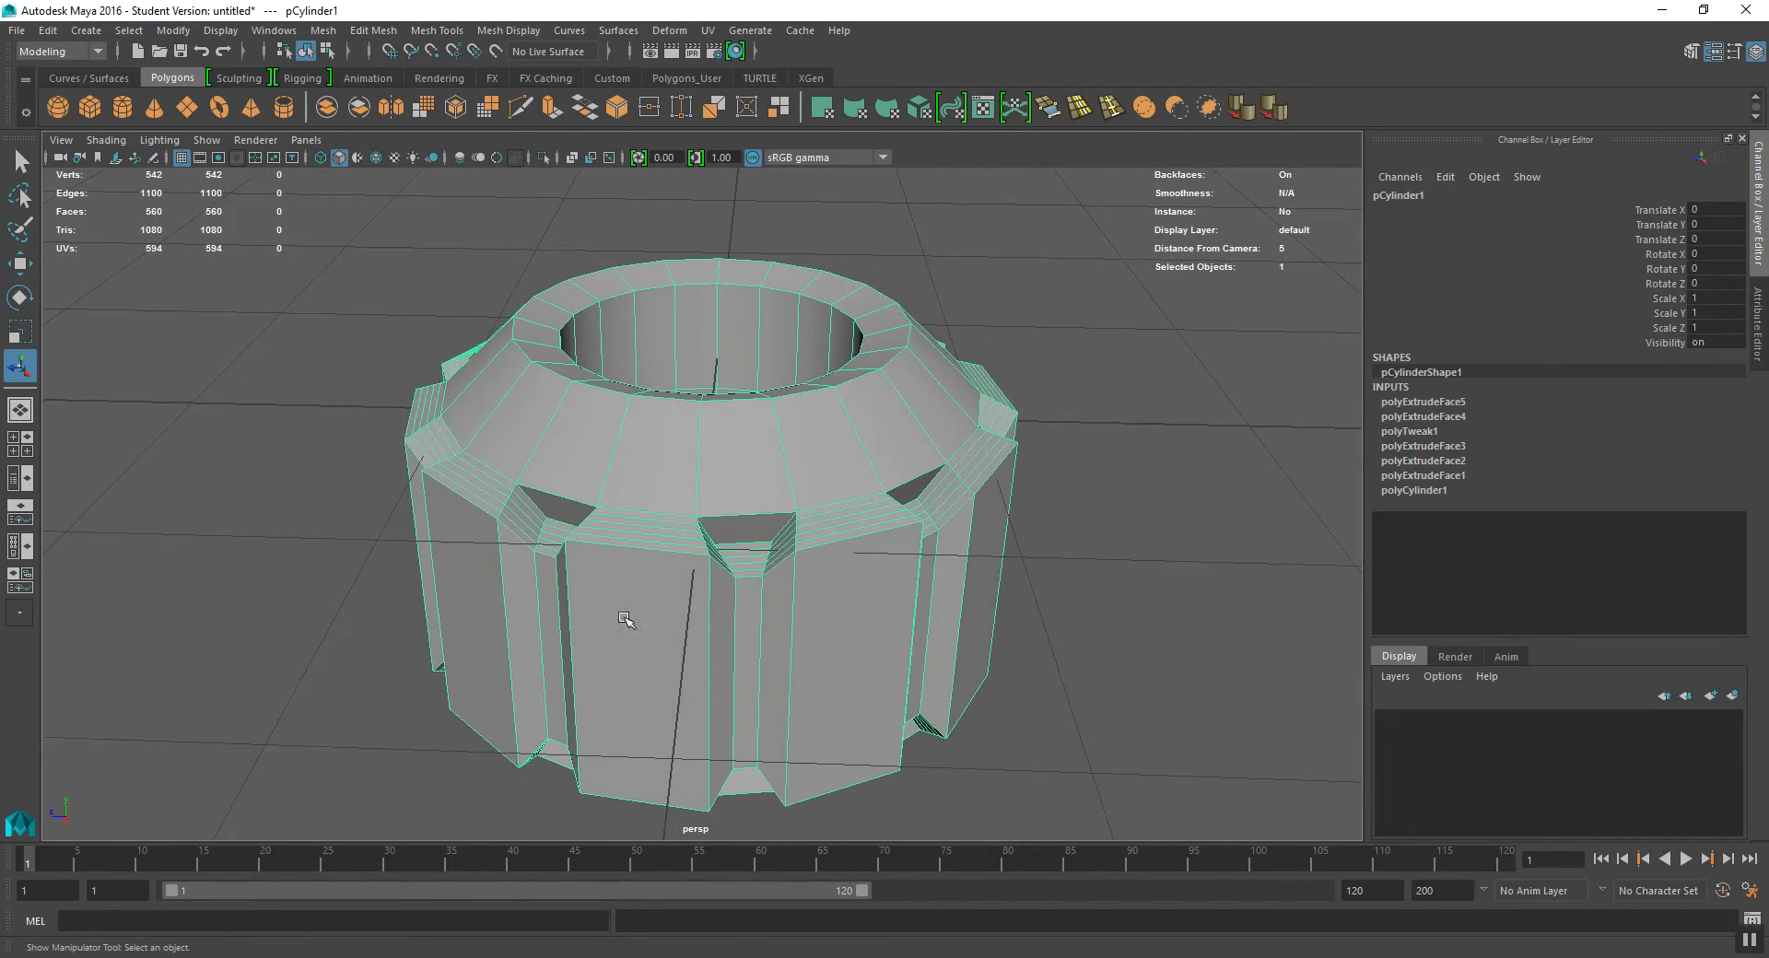
alt+drag(626, 619, 656, 616)
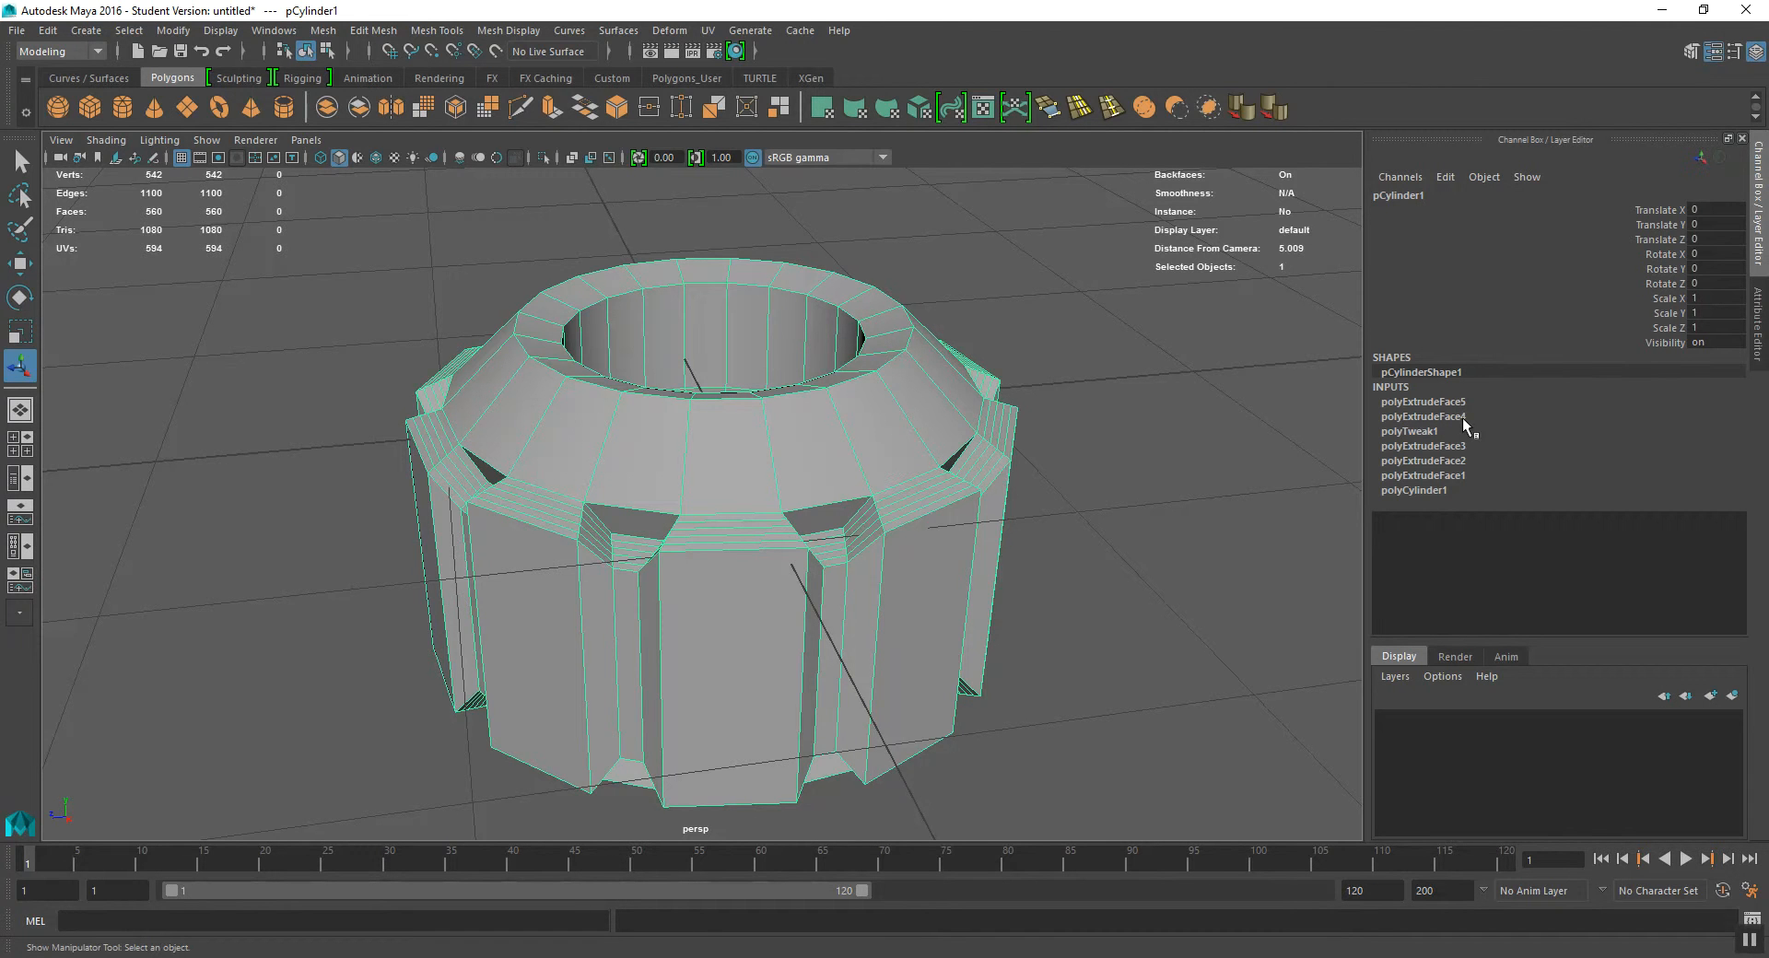
alt+drag(761, 488, 737, 524)
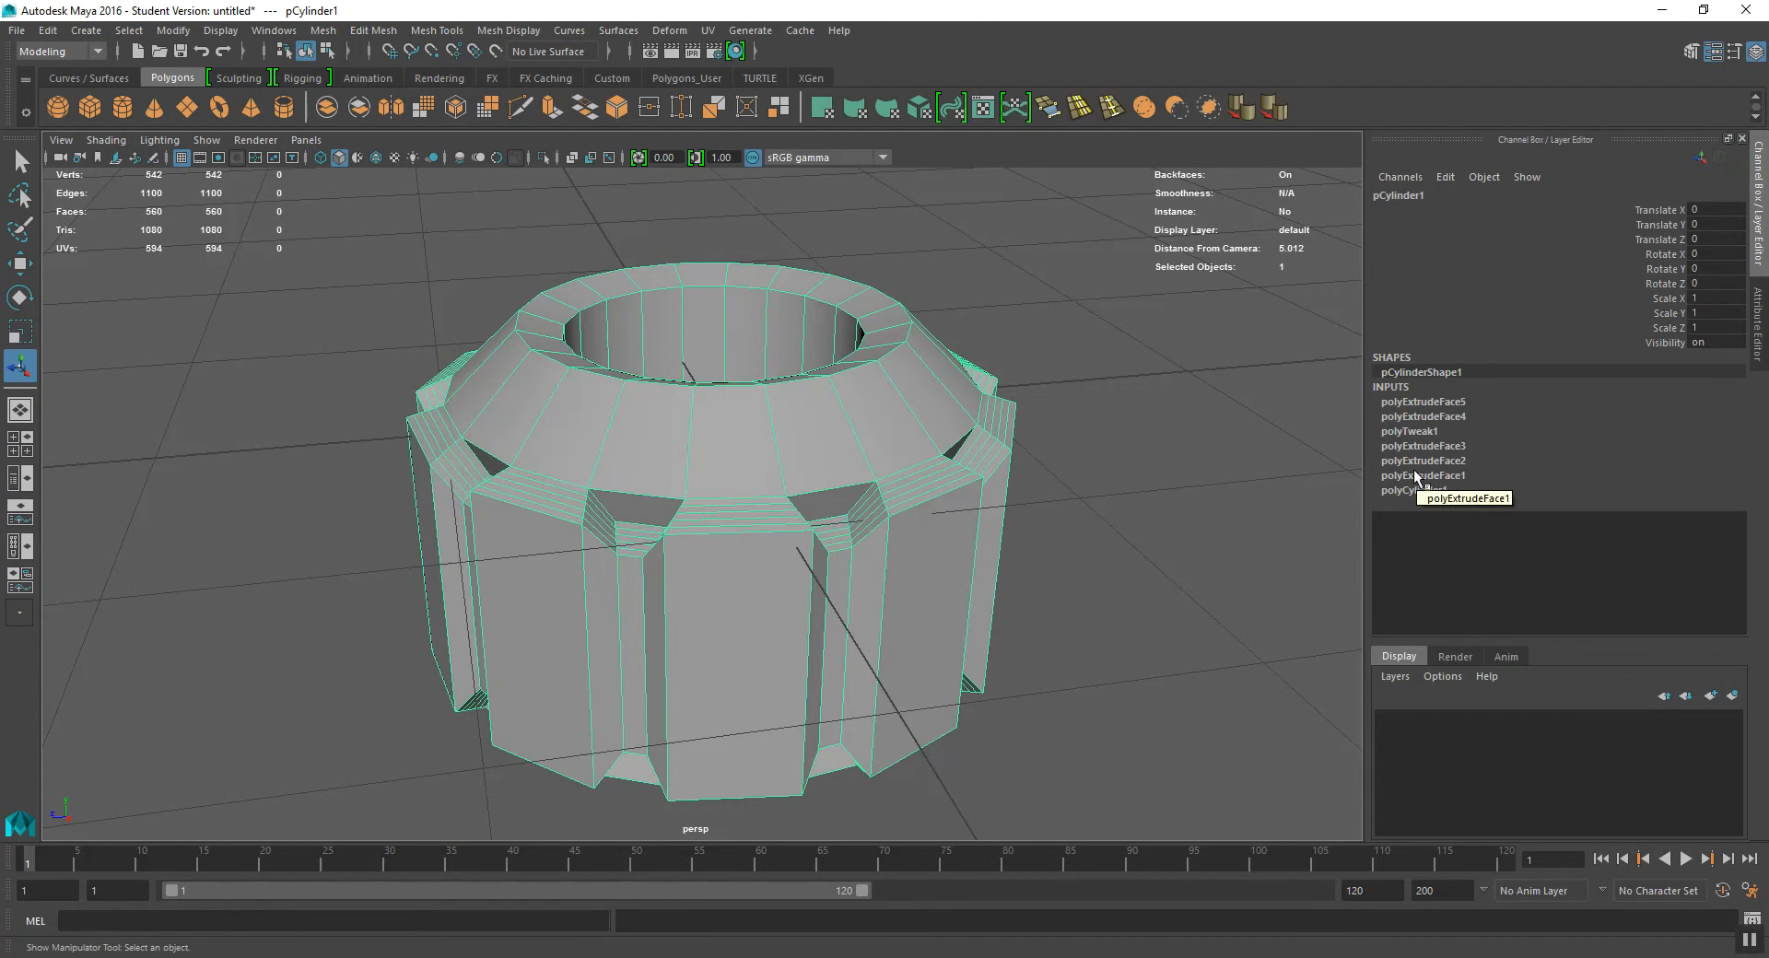
alt+drag(809, 423, 973, 399)
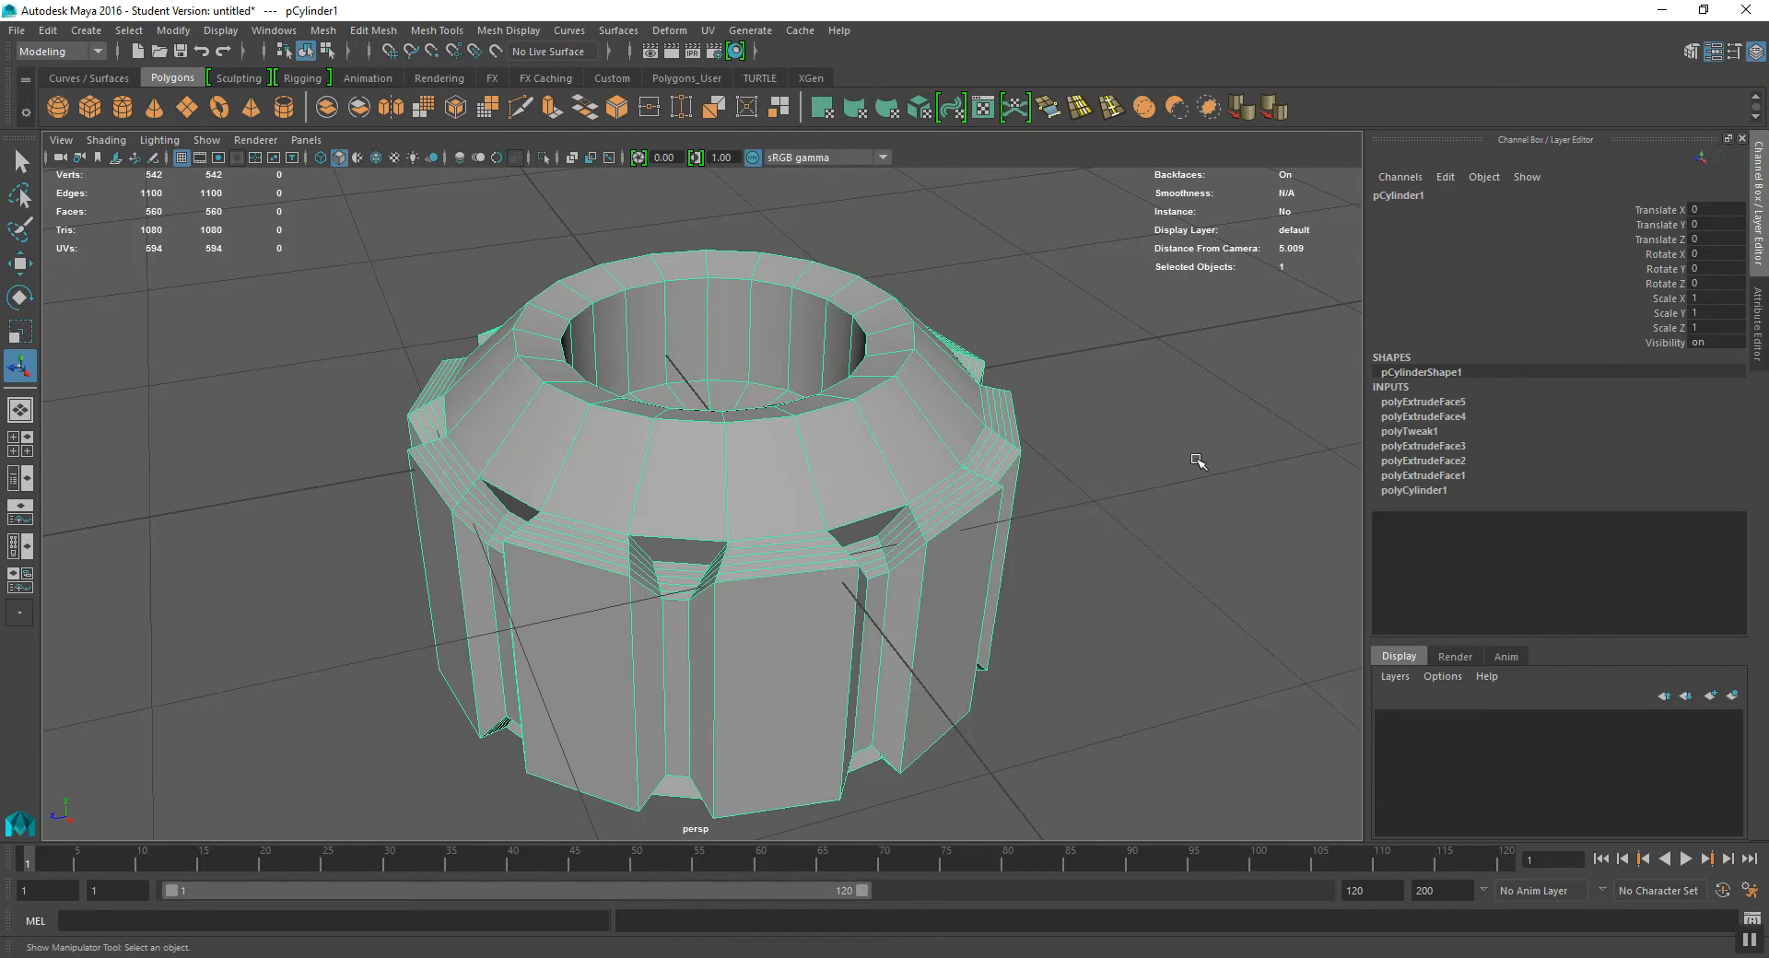
Step: Undo the thickness and Local Translate Z changes on polyExtrudeFace4 and reselect the cylinder
click(1447, 475)
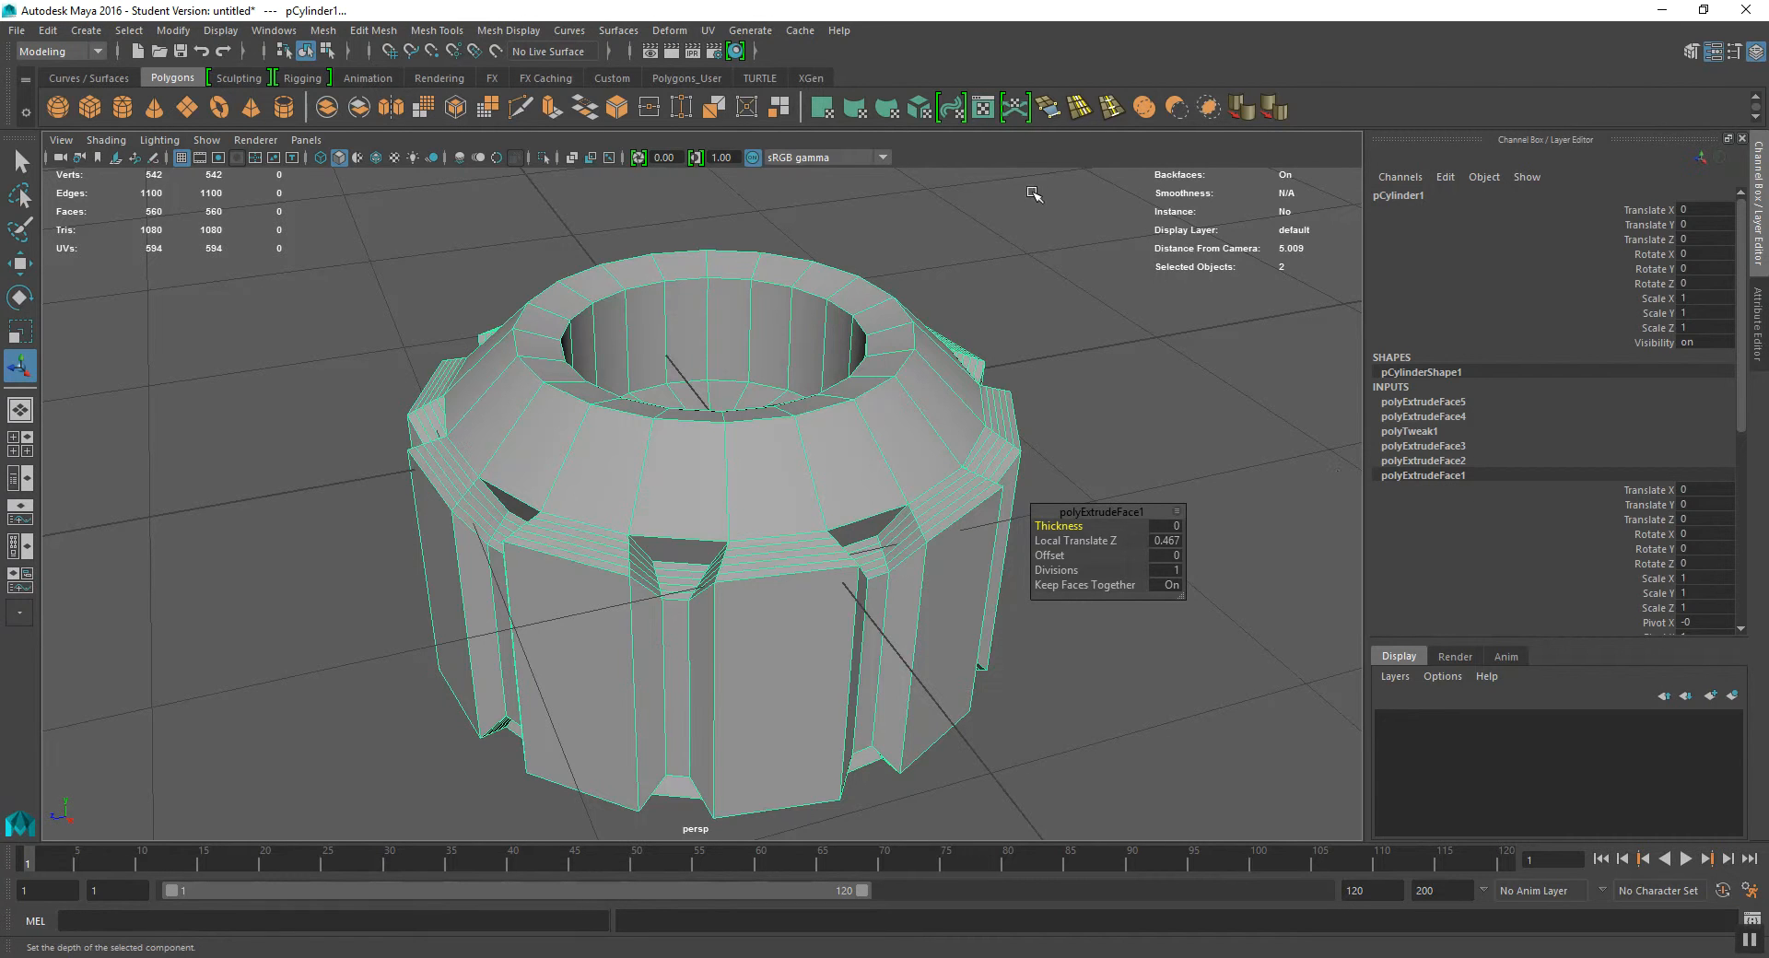
key(ctrl+z)
key(ctrl+z)
key(ctrl+z)
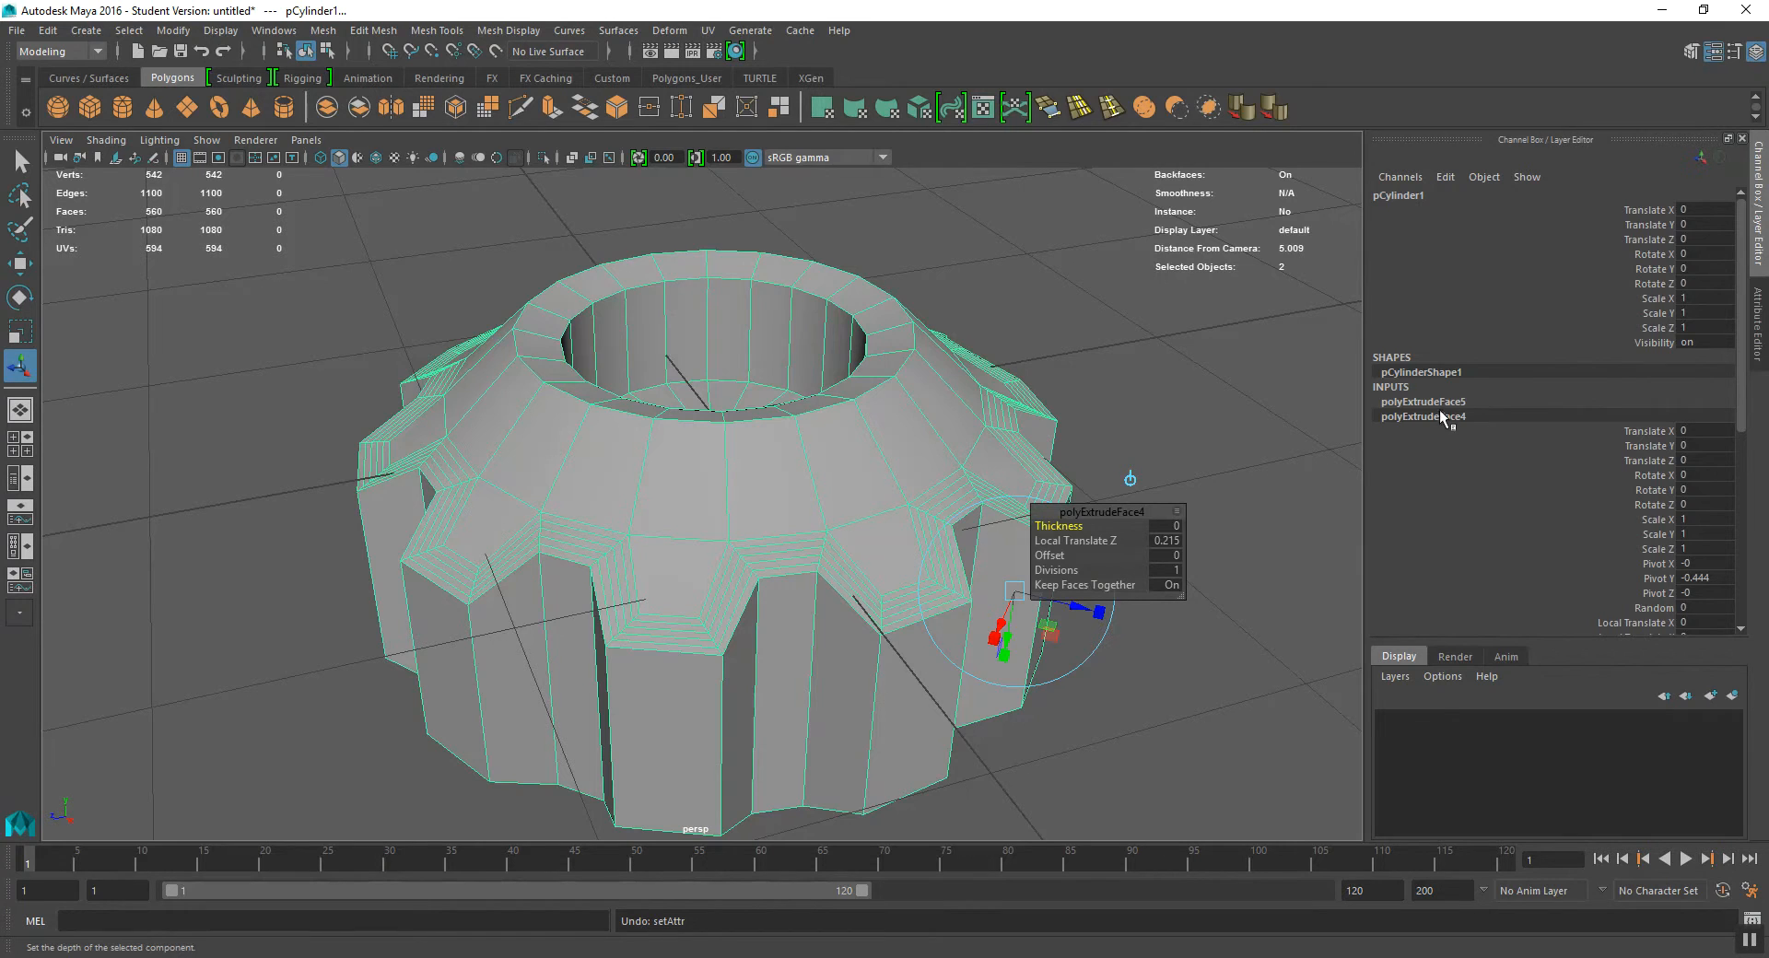
click(1347, 429)
click(920, 435)
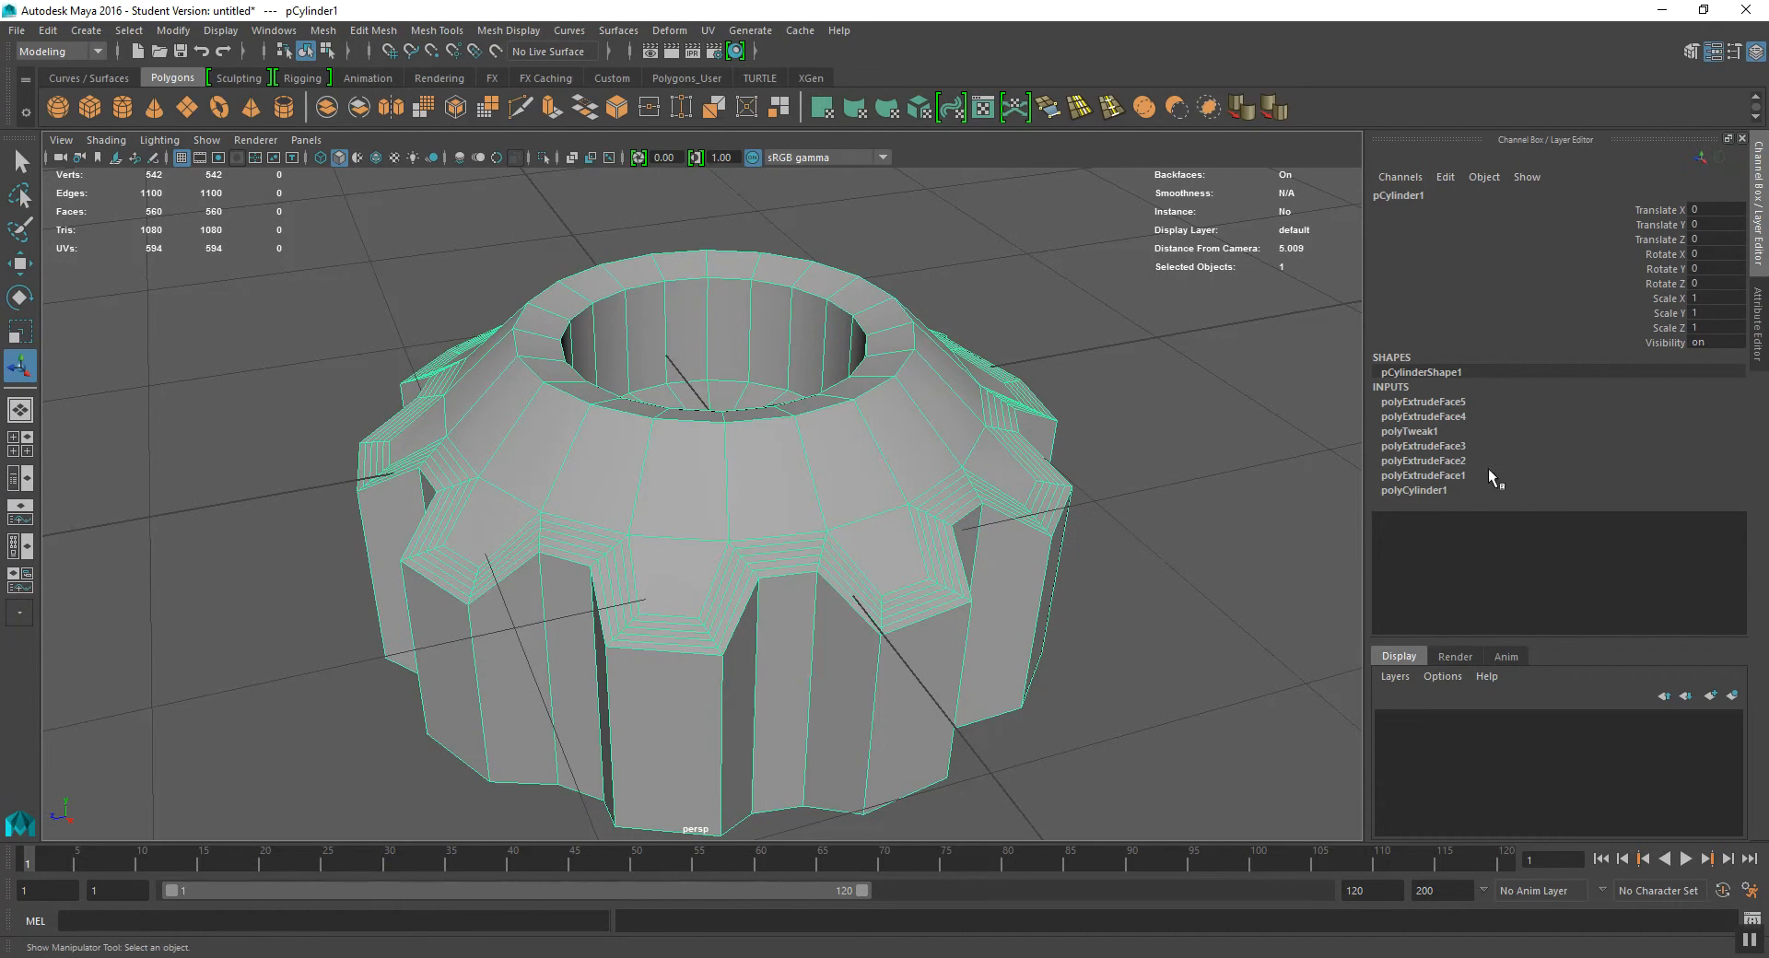
Step: Set the thickness of the cylinder's polyExtrudeFace2 extrusion to -0.1 and check the teeth from several angles
click(1436, 461)
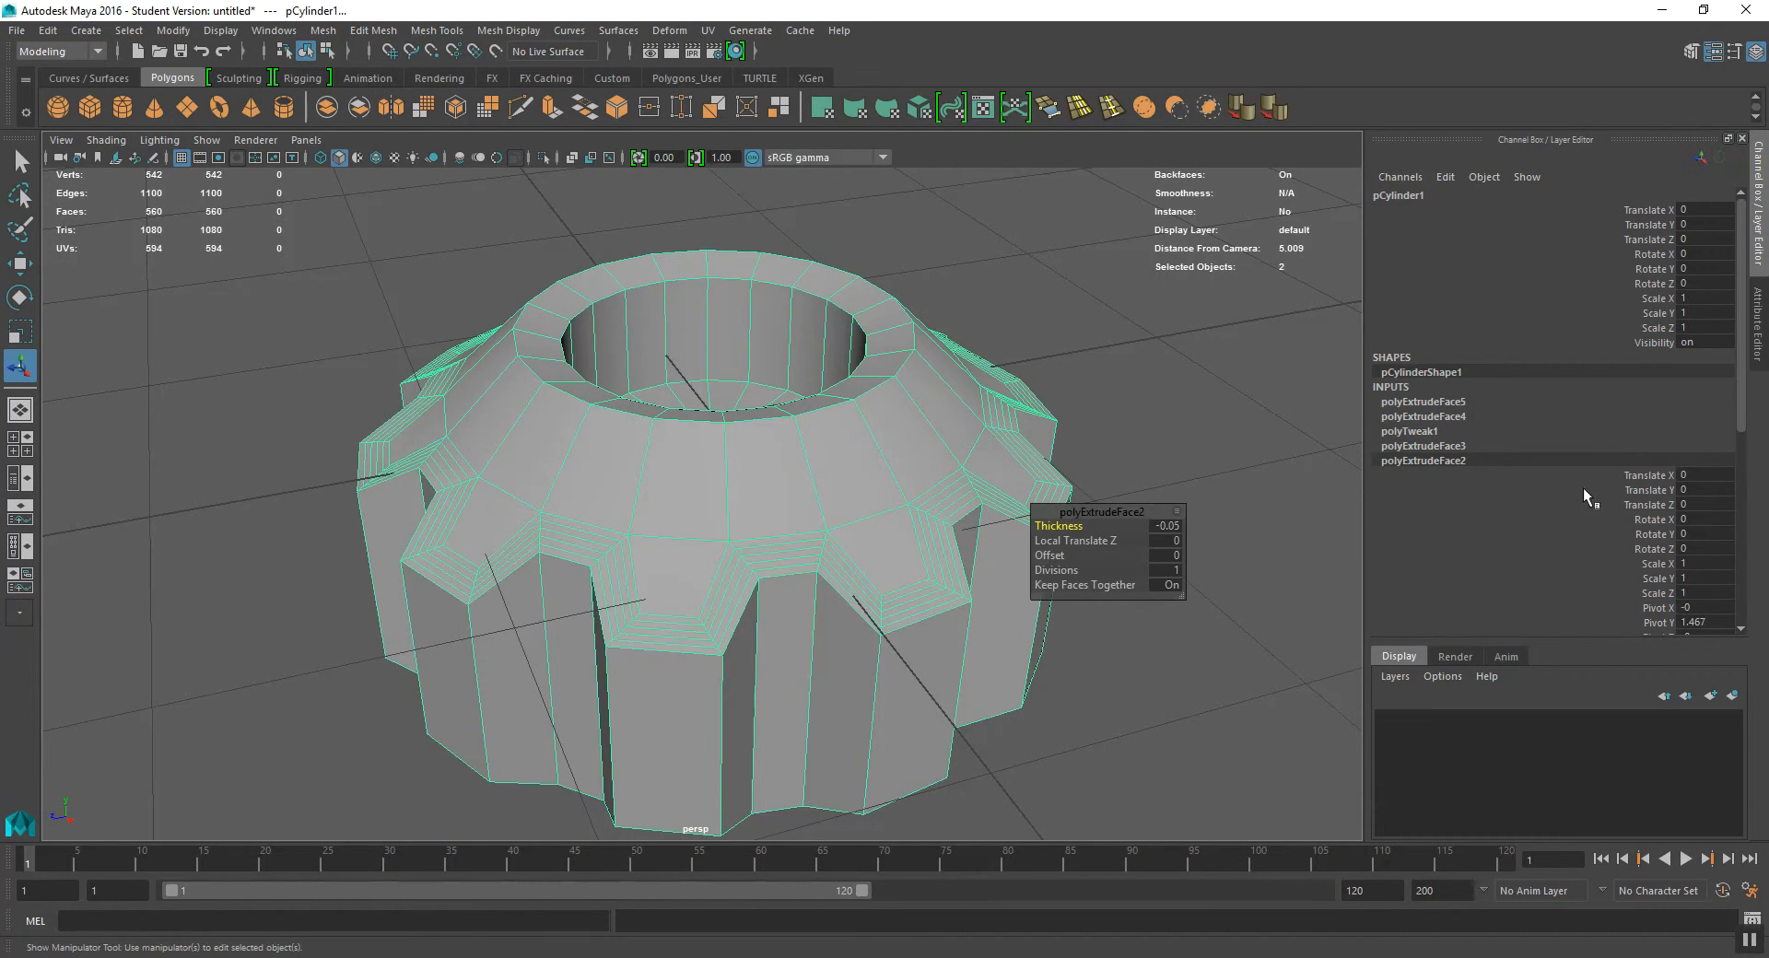
click(1165, 525)
alt+drag(717, 391, 755, 442)
click(1177, 526)
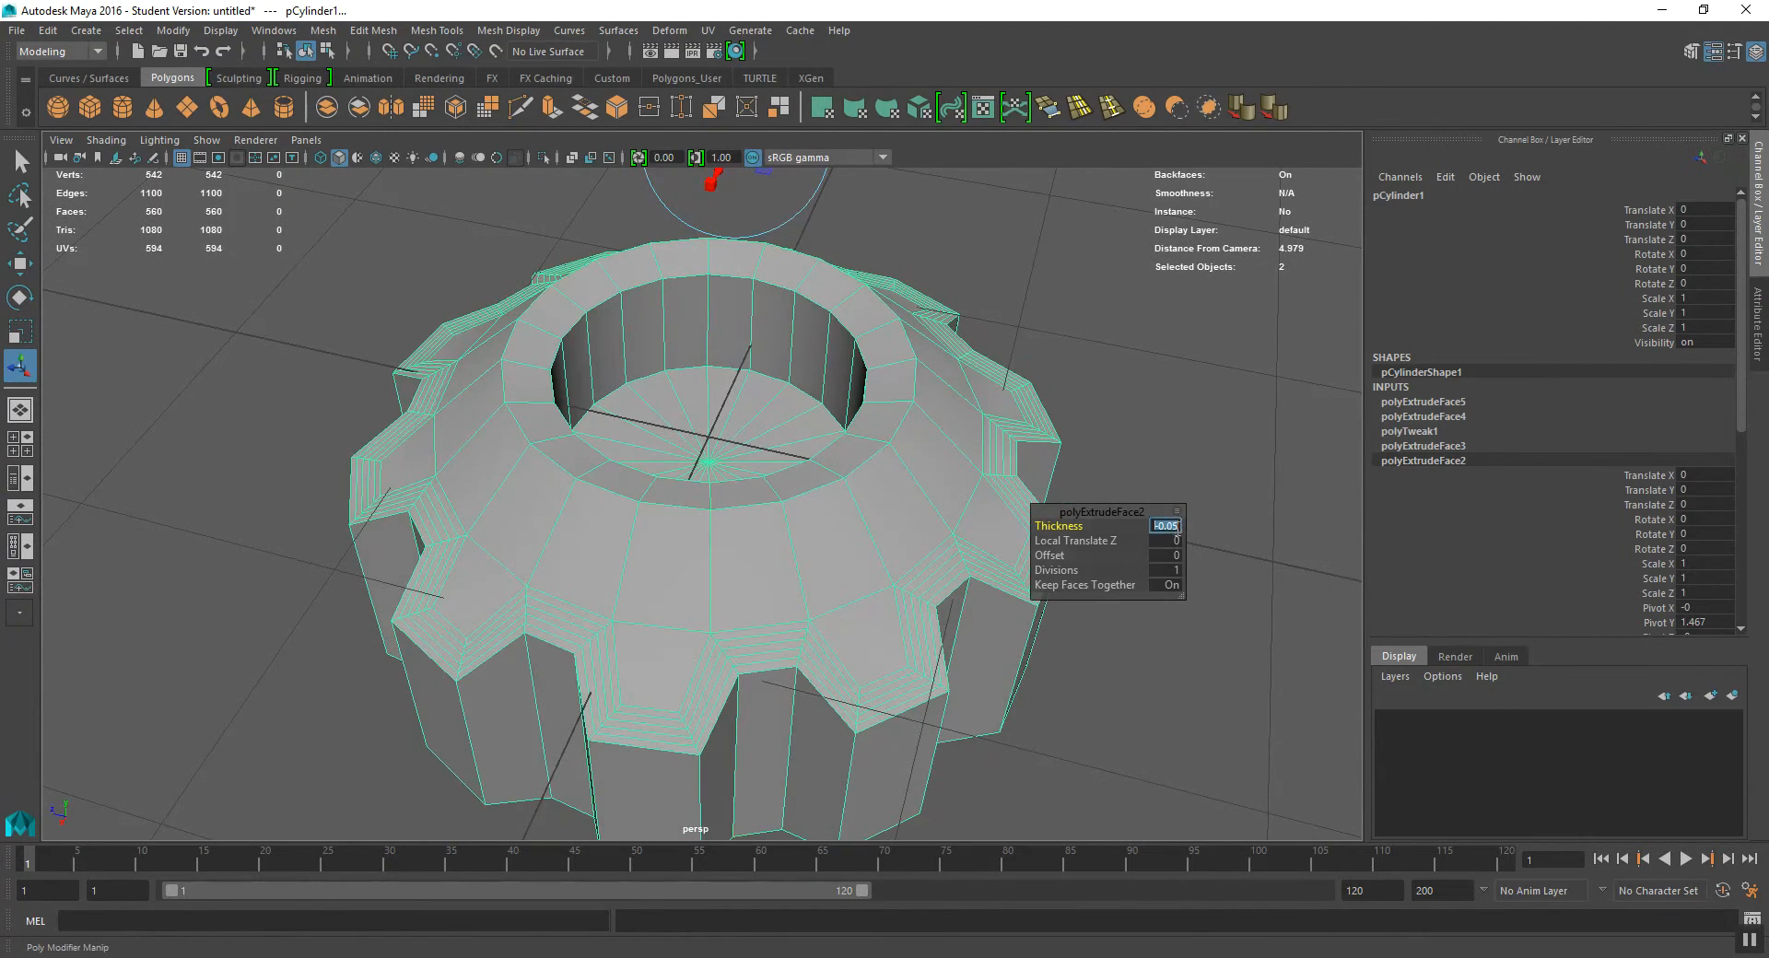
text(-0.1)
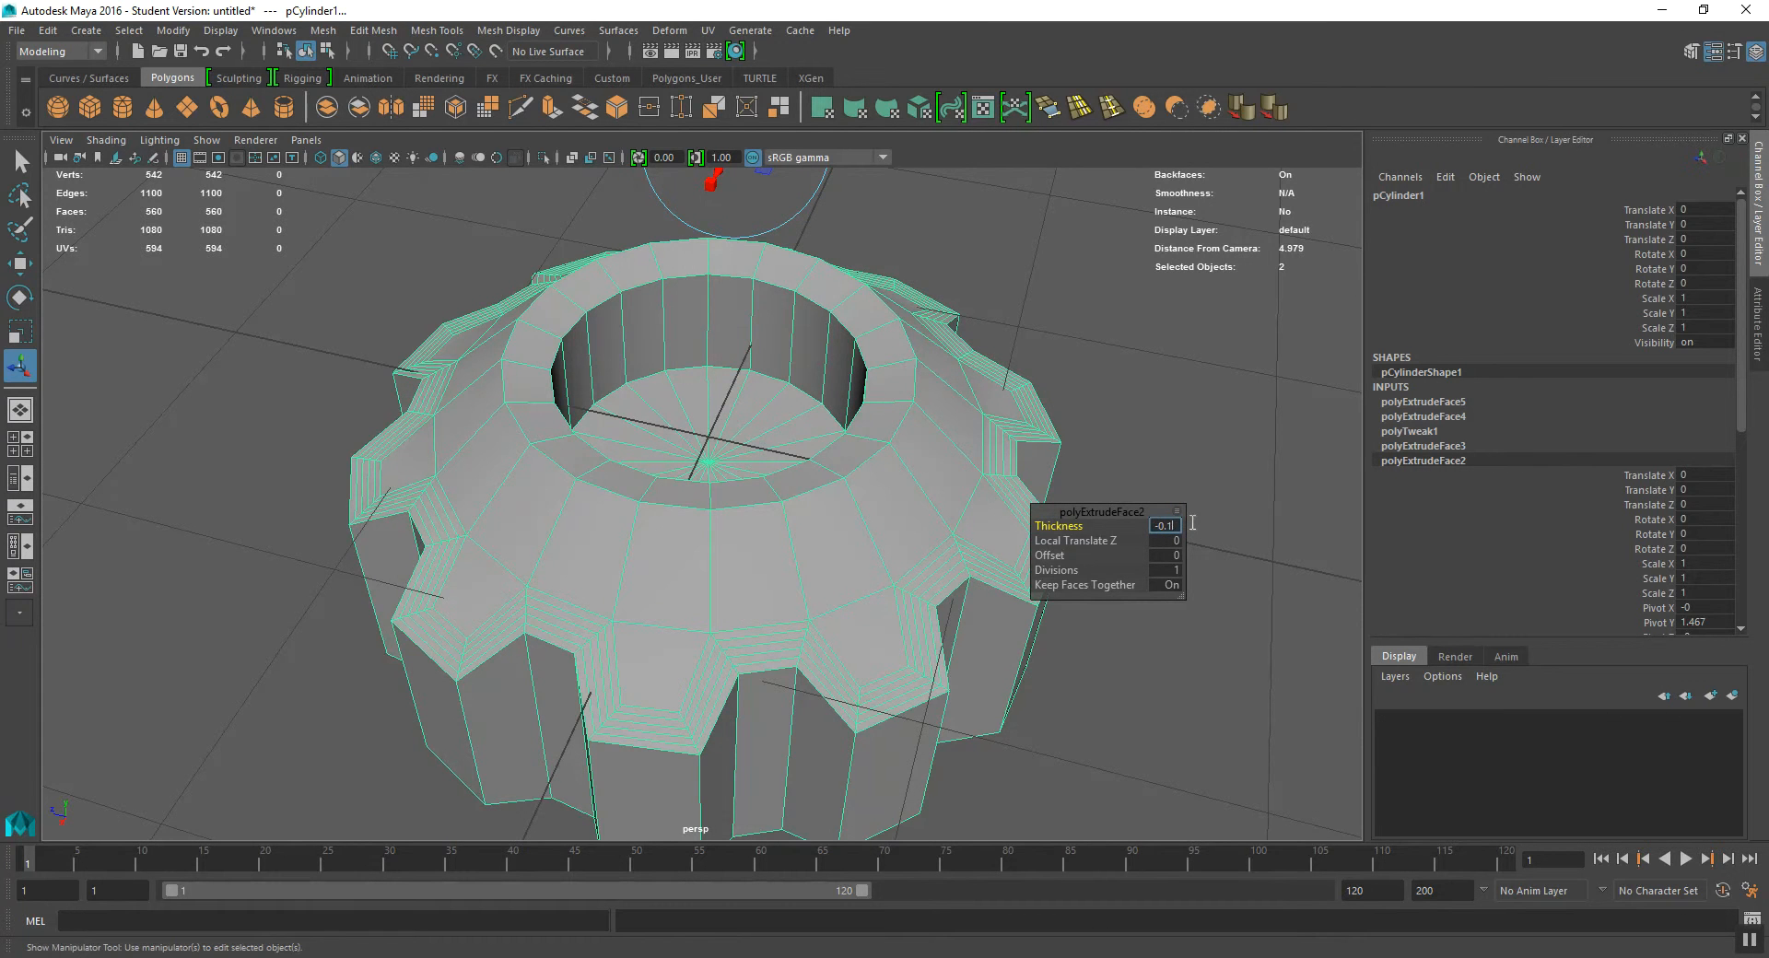
key(Return)
alt+drag(896, 473, 686, 373)
alt+drag(801, 545, 652, 528)
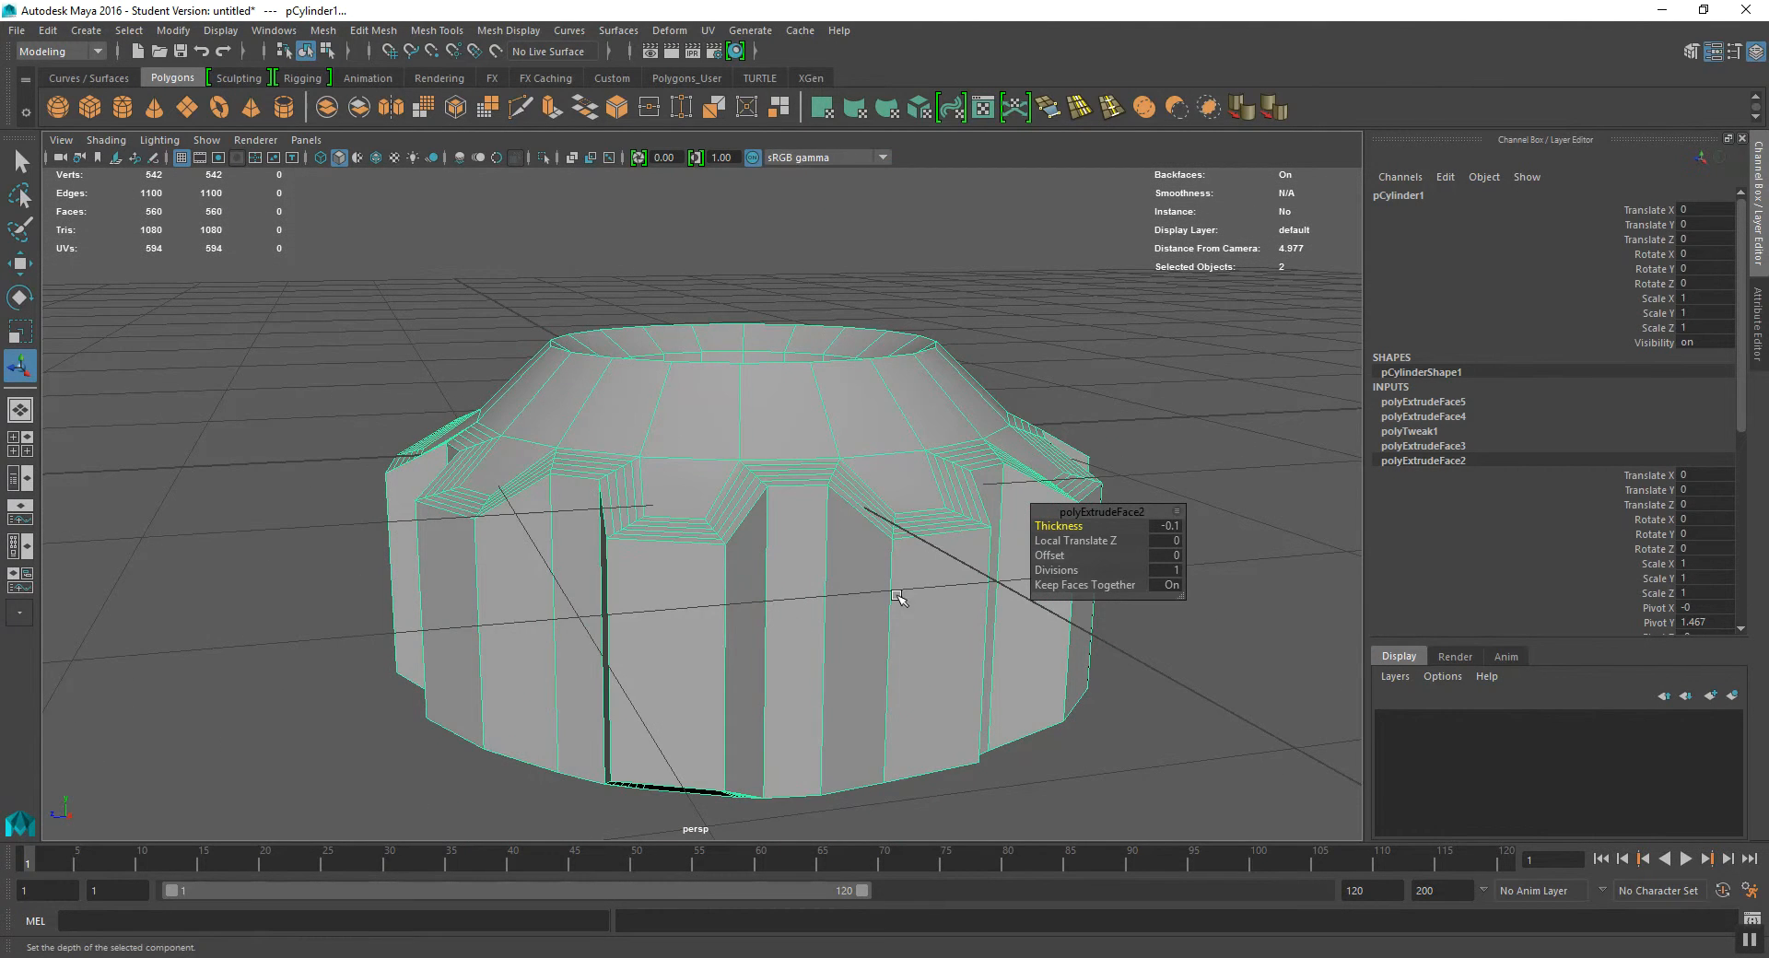
alt+drag(900, 592, 765, 590)
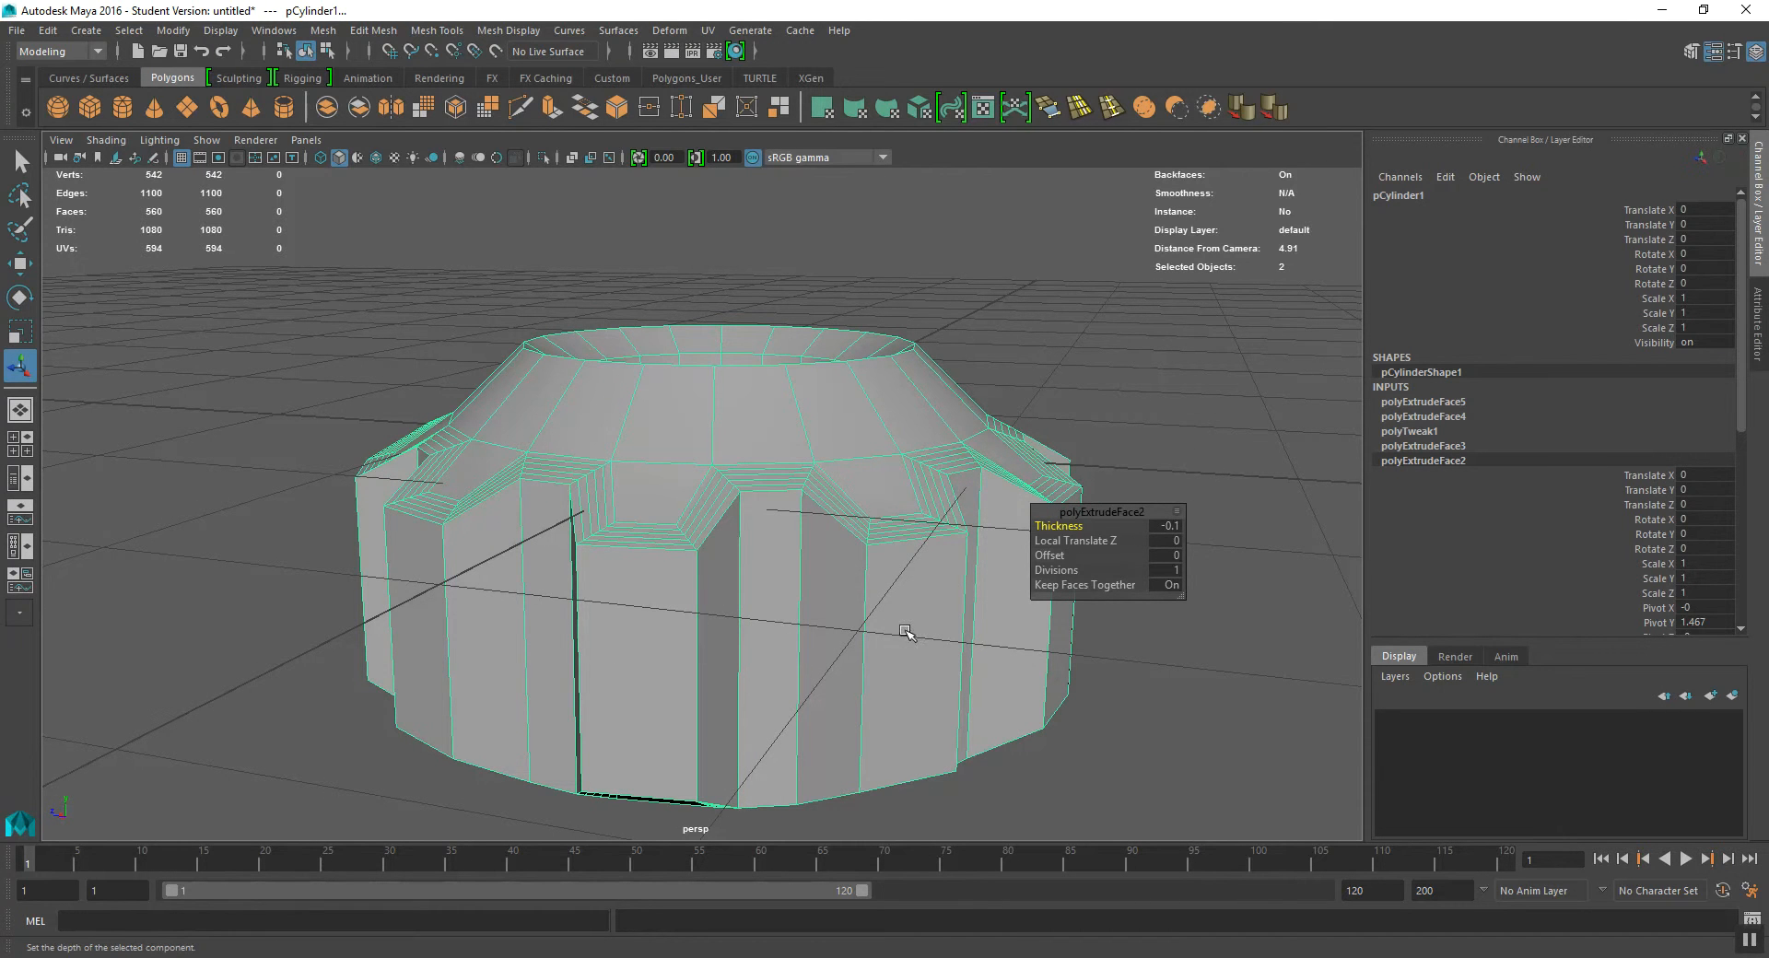
alt+drag(608, 600, 631, 619)
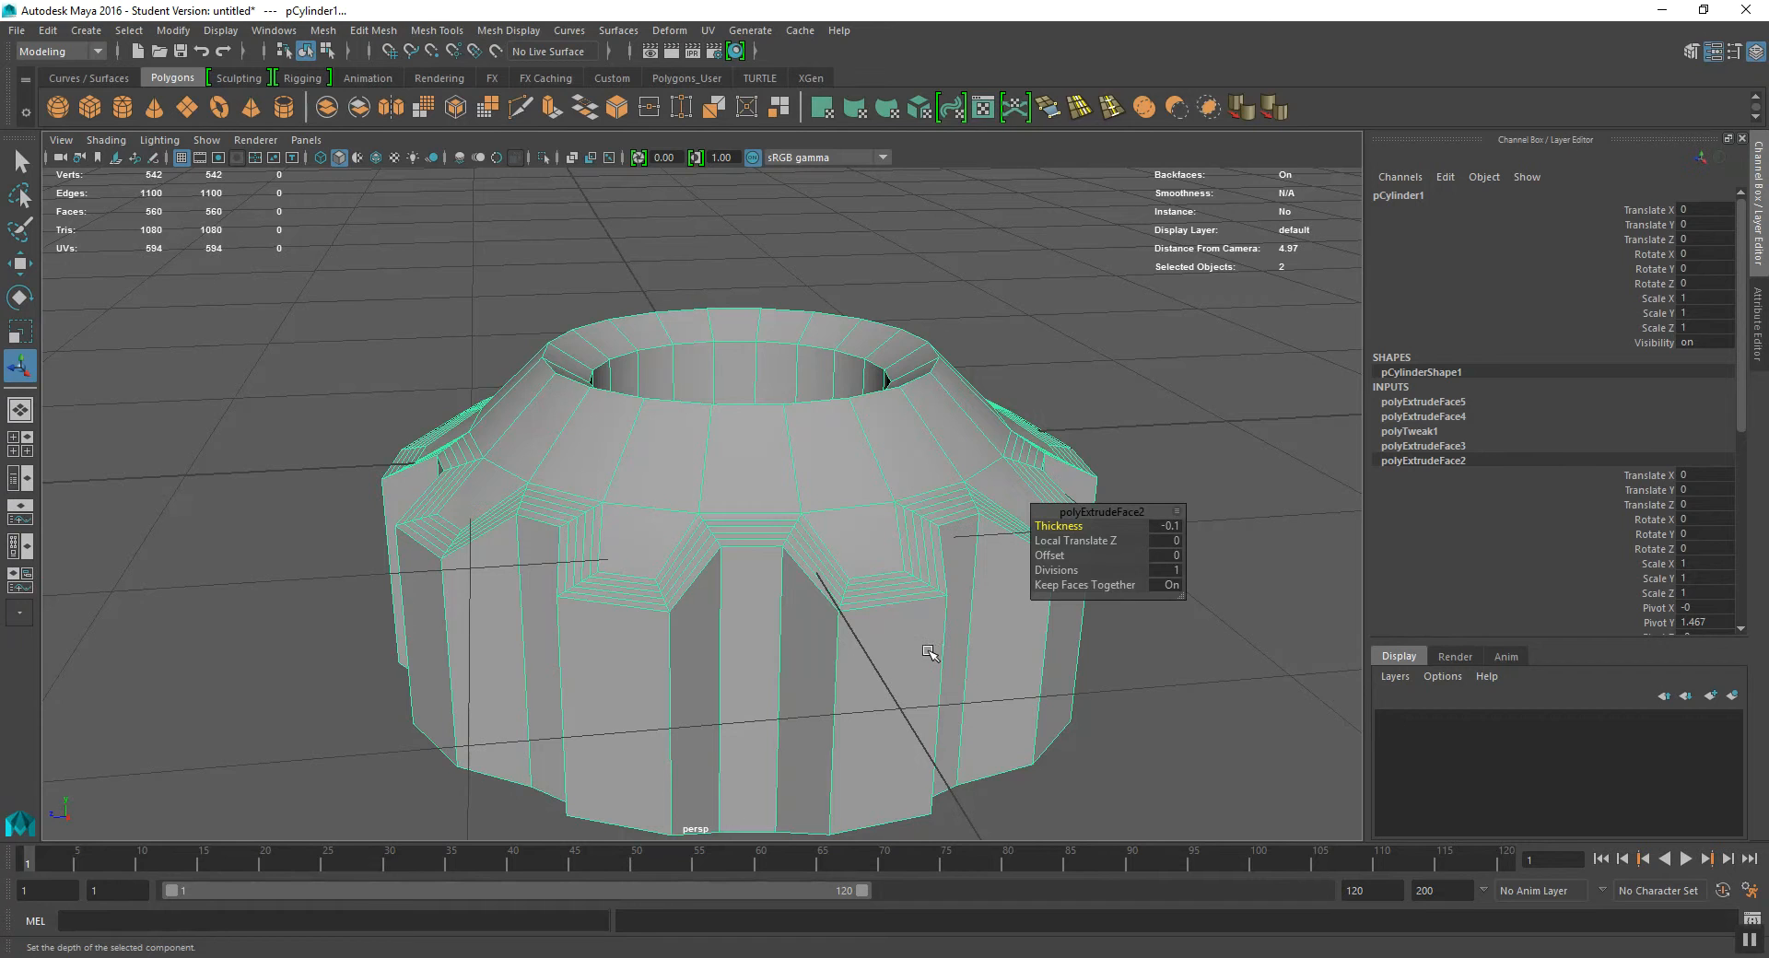
Step: Try a different Local Translate Z on the polyExtrudeFace4 extrusion, and undo the change
click(1409, 417)
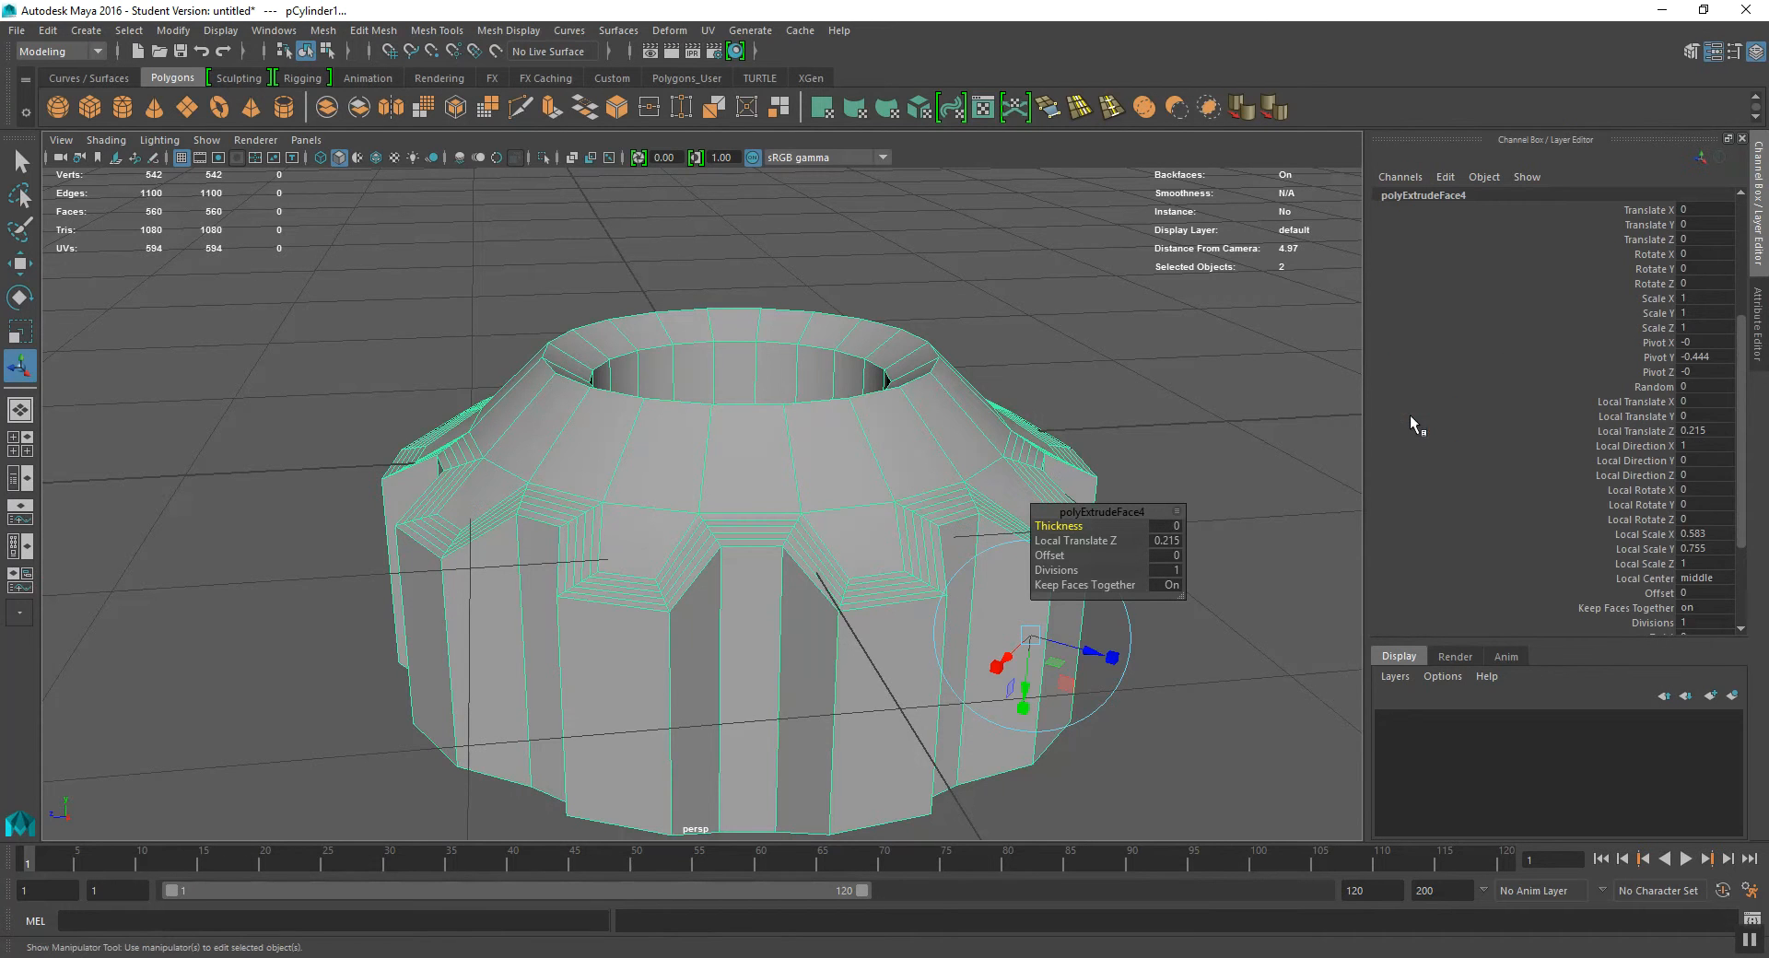
click(1166, 541)
click(1168, 541)
double_click(1172, 542)
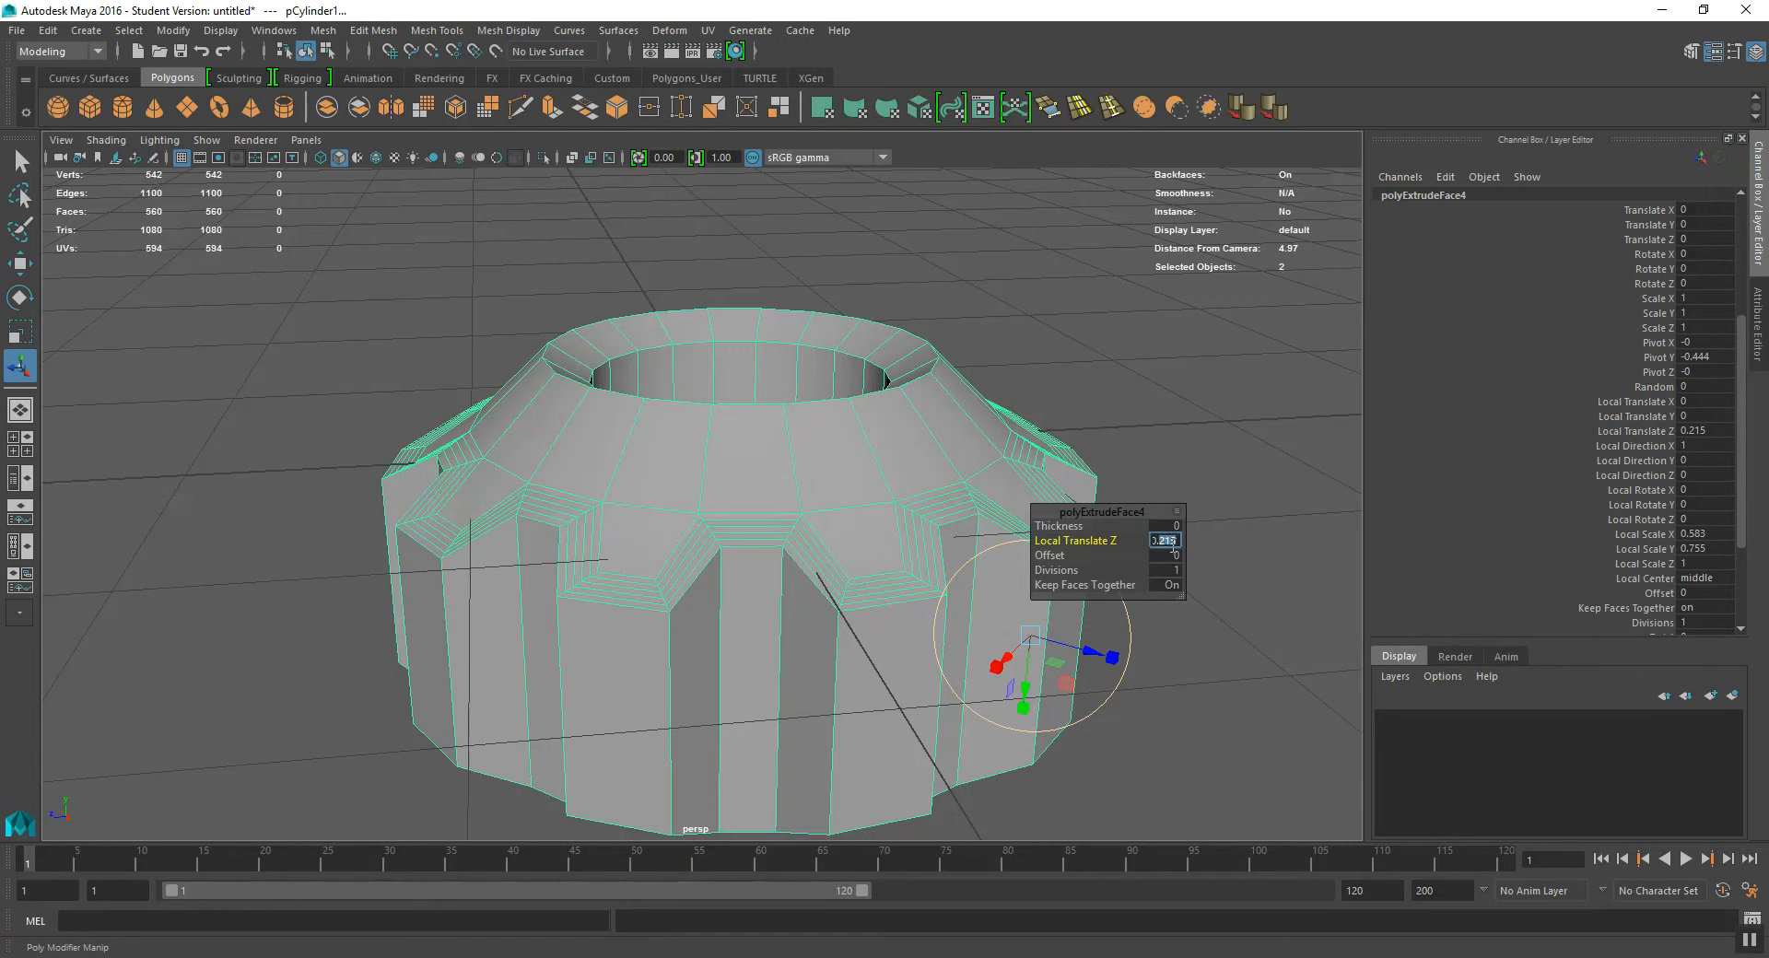
text(0)
text(1)
key(Return)
alt+drag(433, 531, 472, 544)
key(ctrl+z)
alt+drag(723, 498, 766, 468)
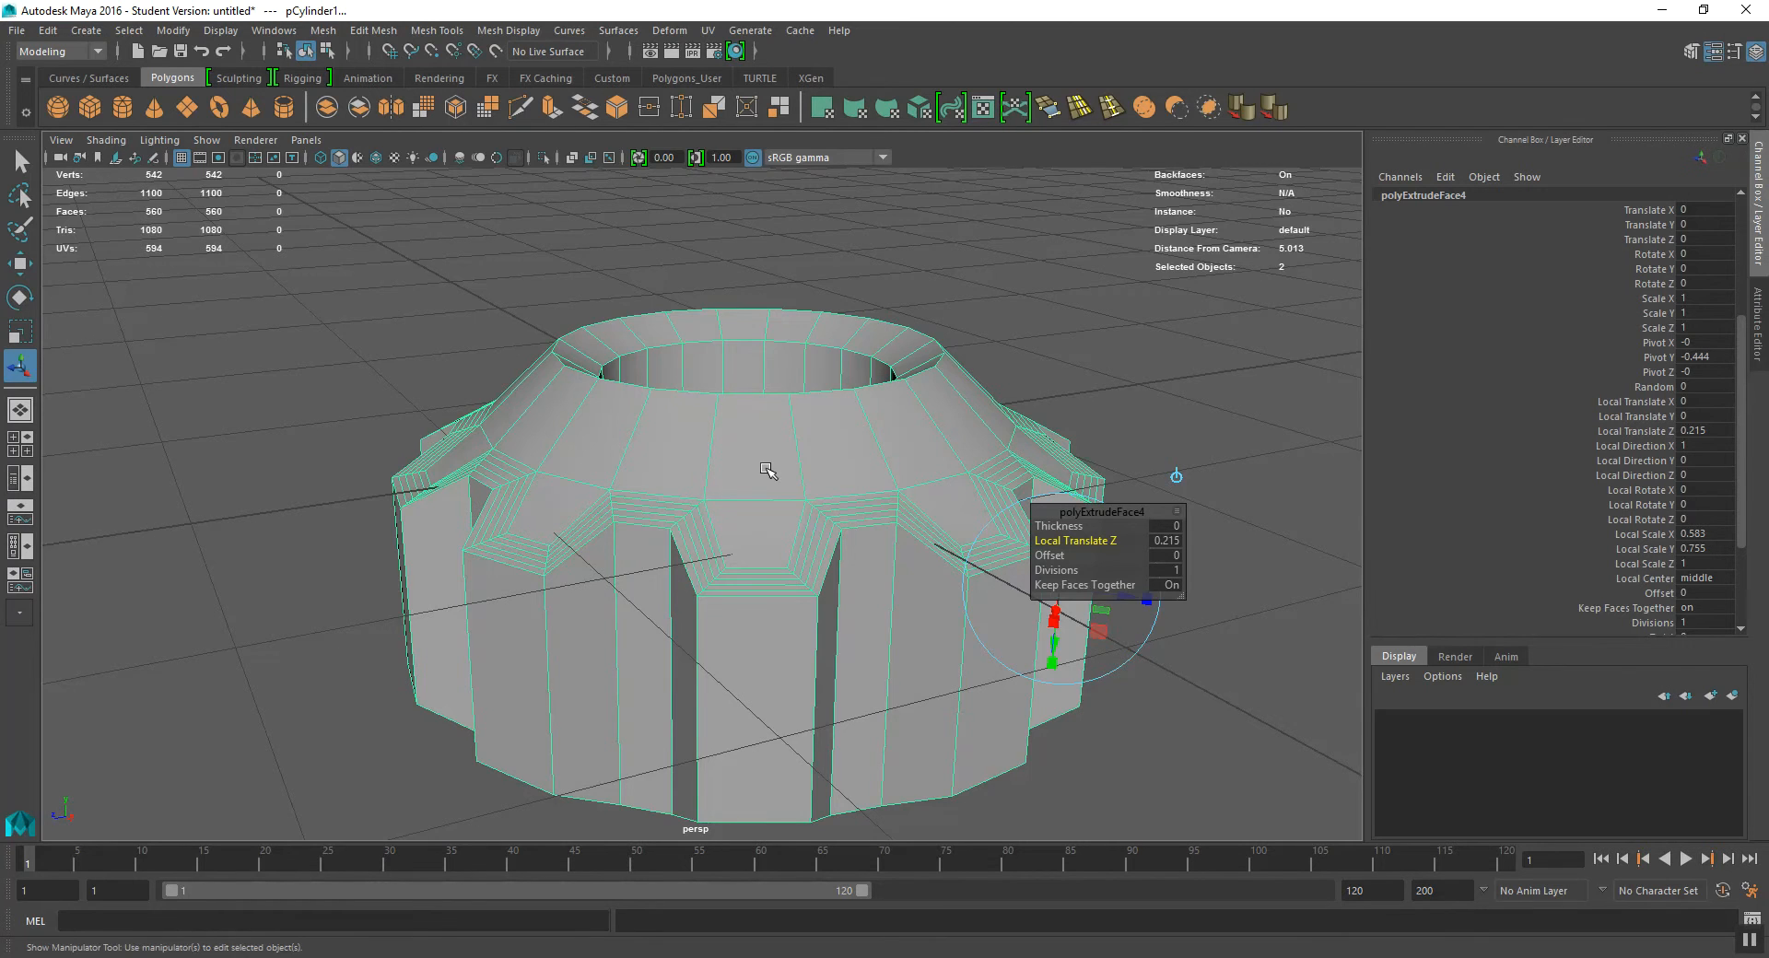
alt+drag(679, 471, 852, 431)
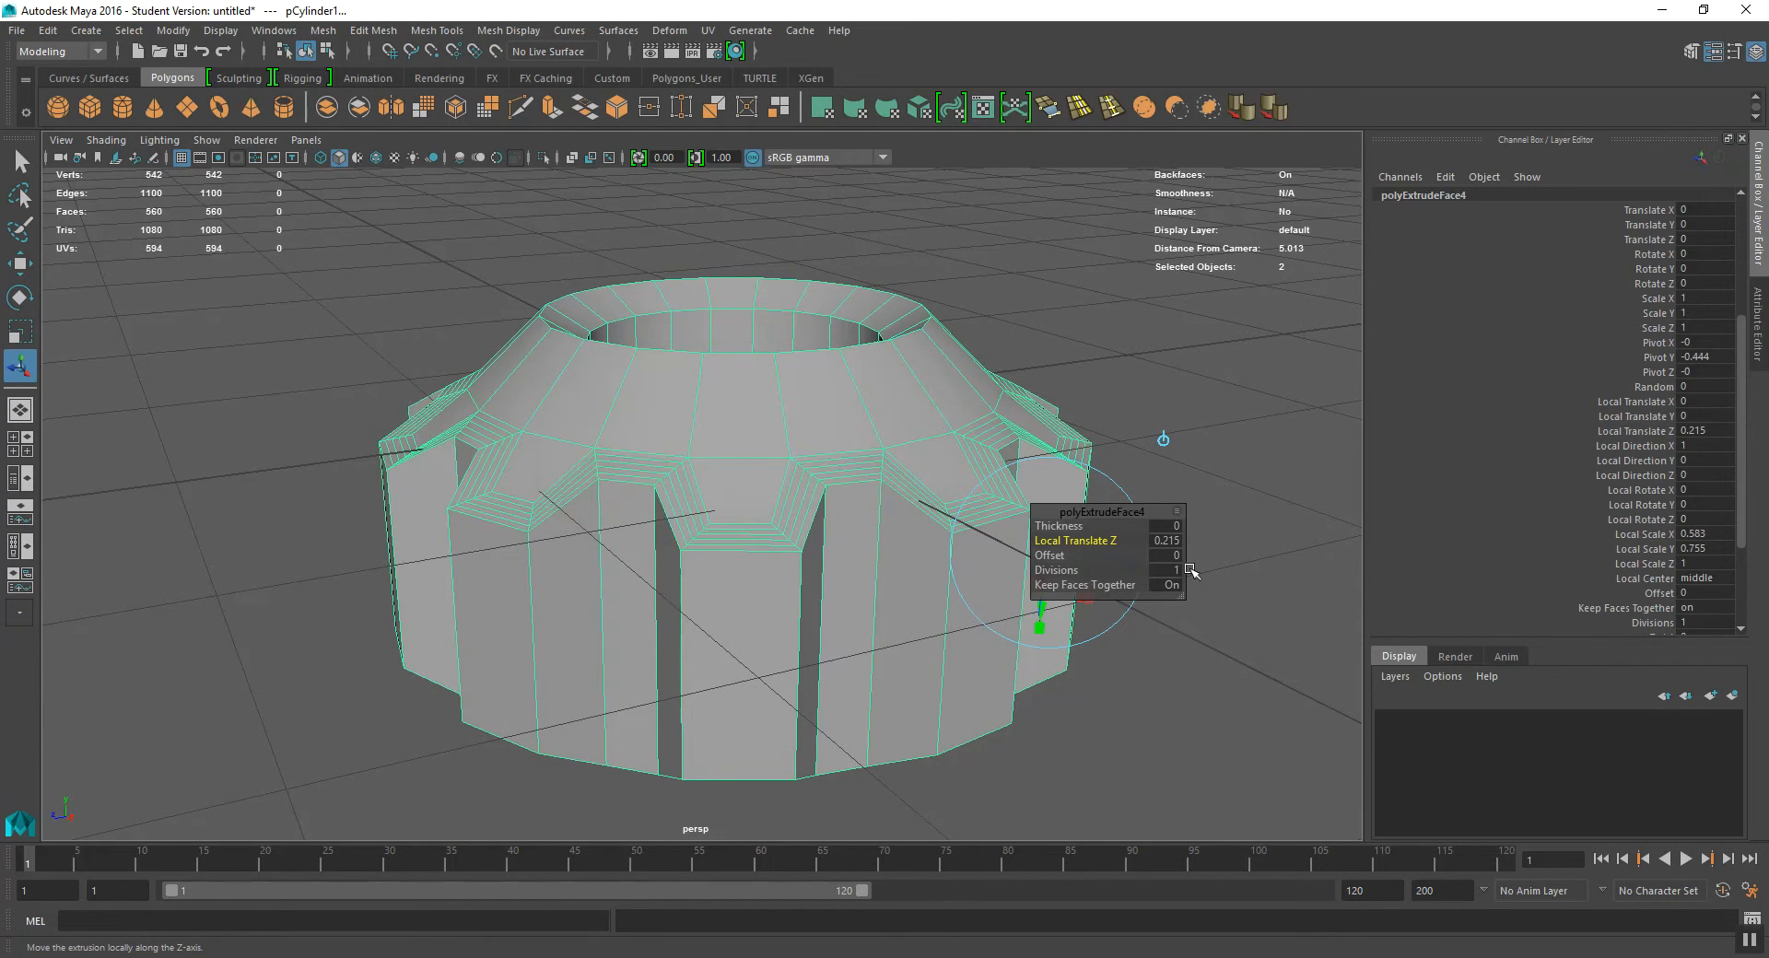
alt+drag(778, 396, 1011, 278)
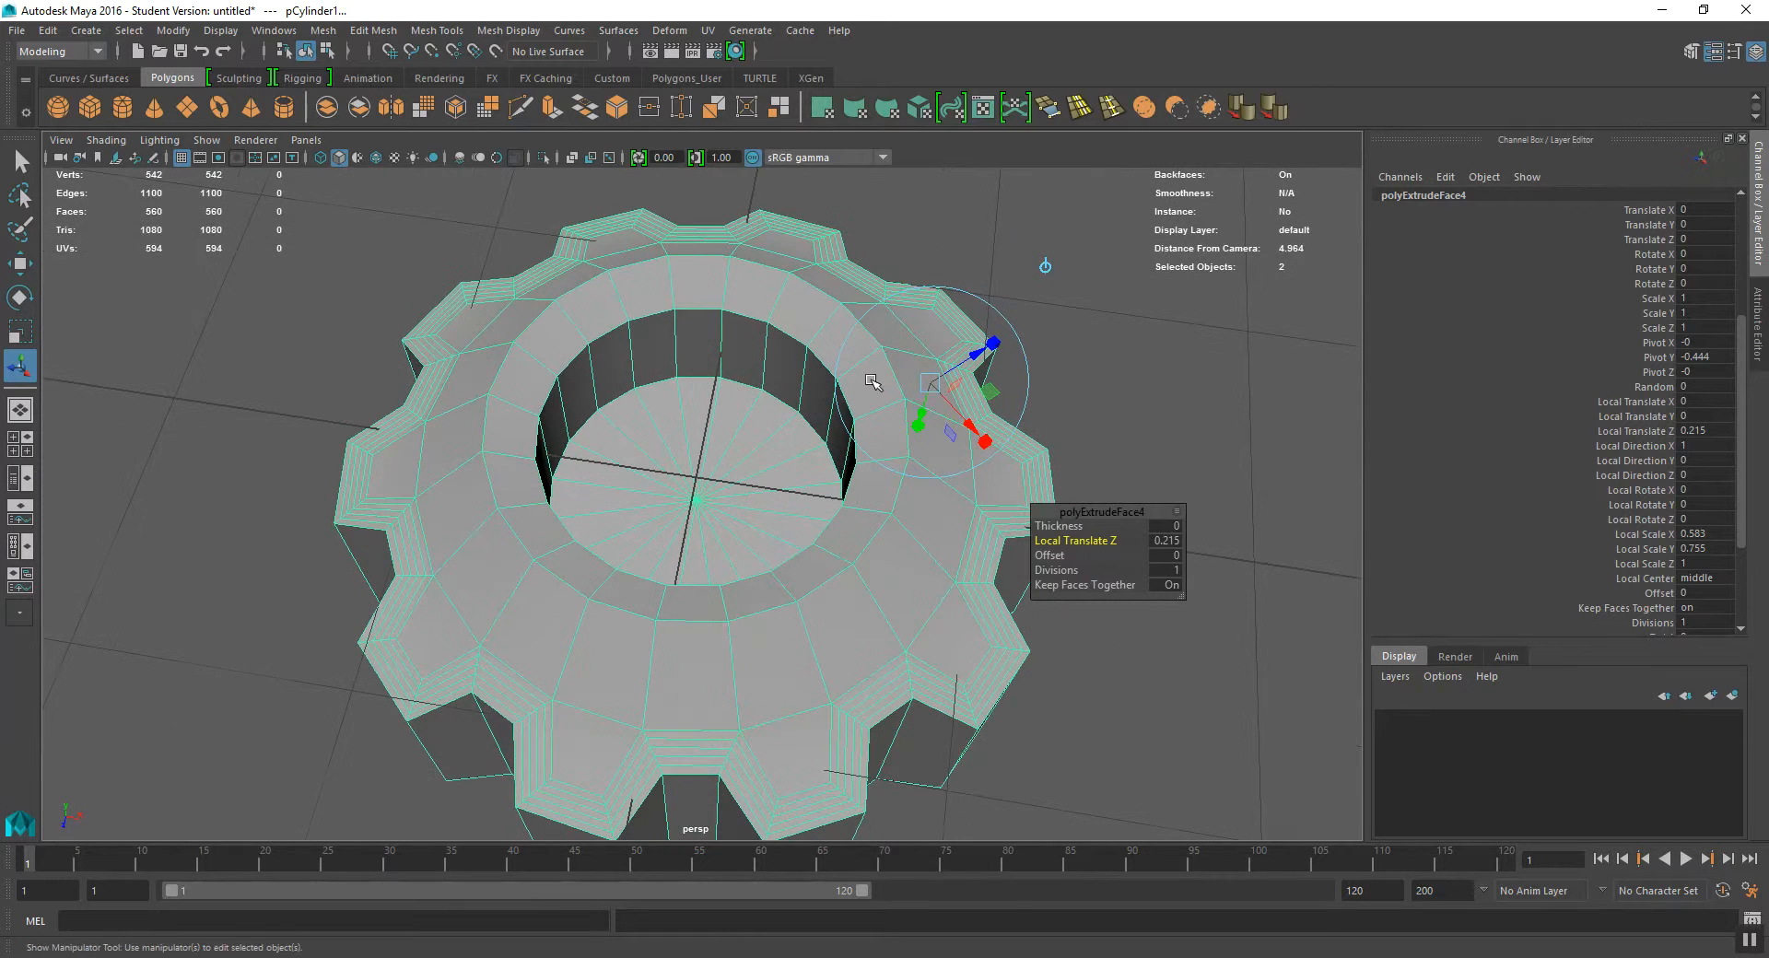
Step: Reselect the gear-like cylinder and delete it from the scene
click(1011, 280)
click(910, 325)
scroll(884, 332, down, 5)
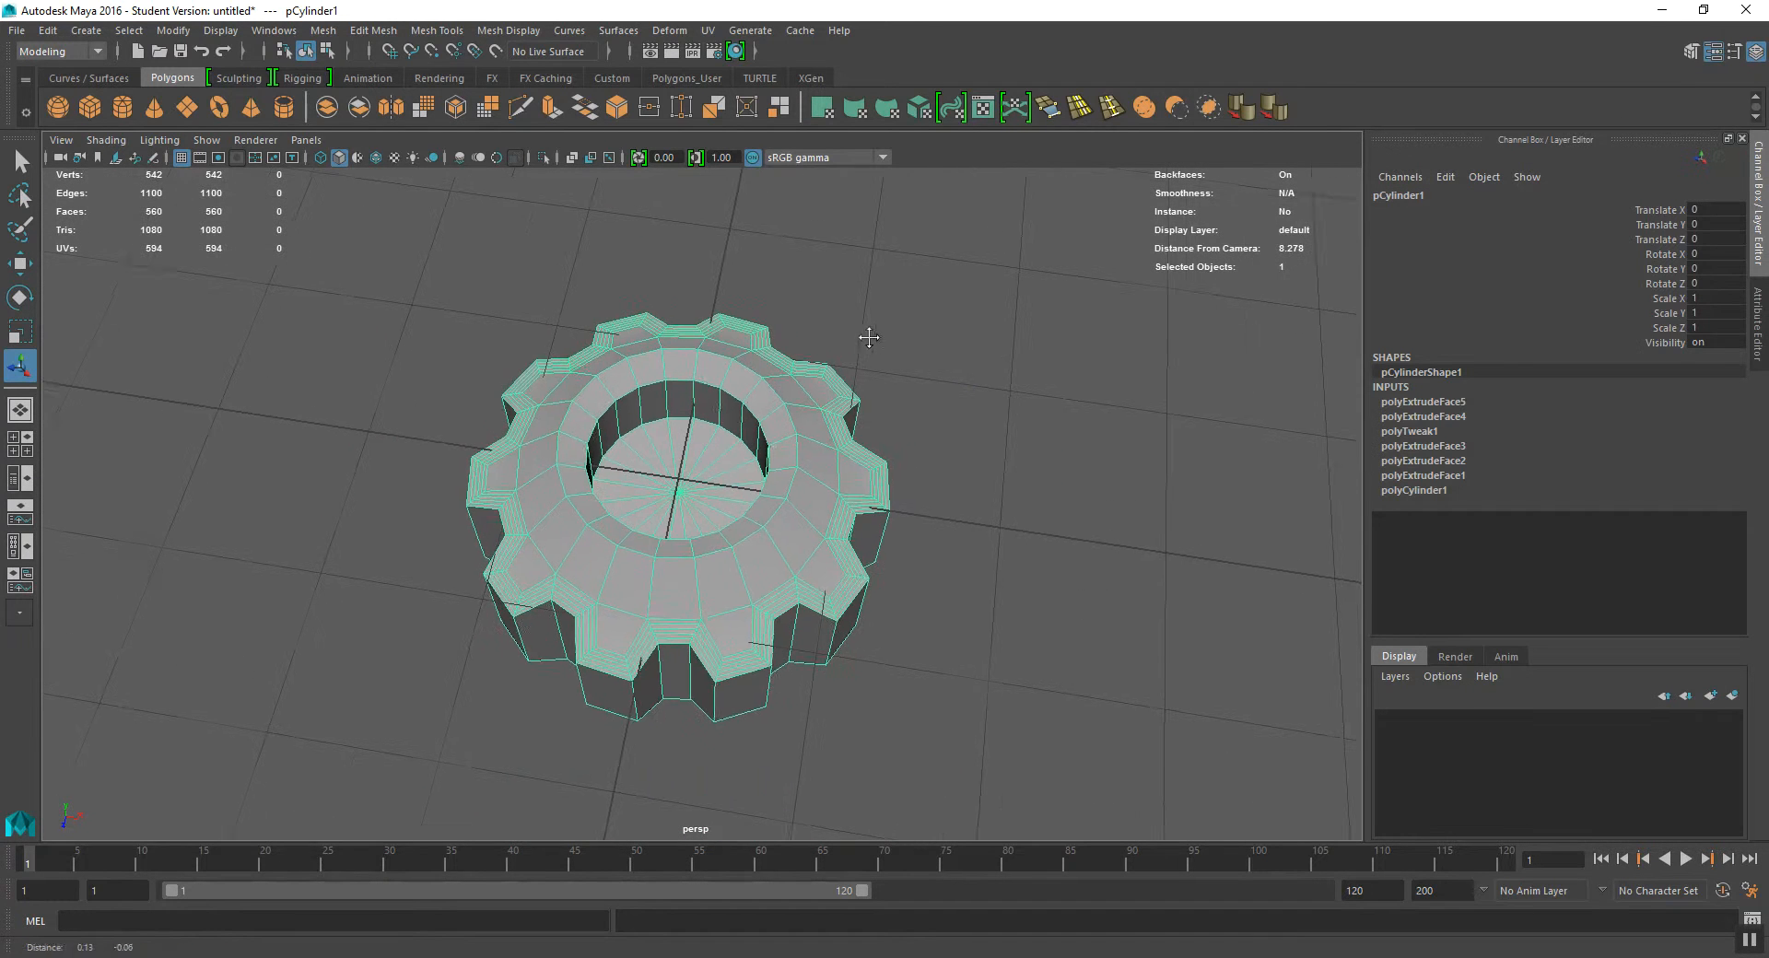
key(Delete)
alt+drag(829, 288, 842, 396)
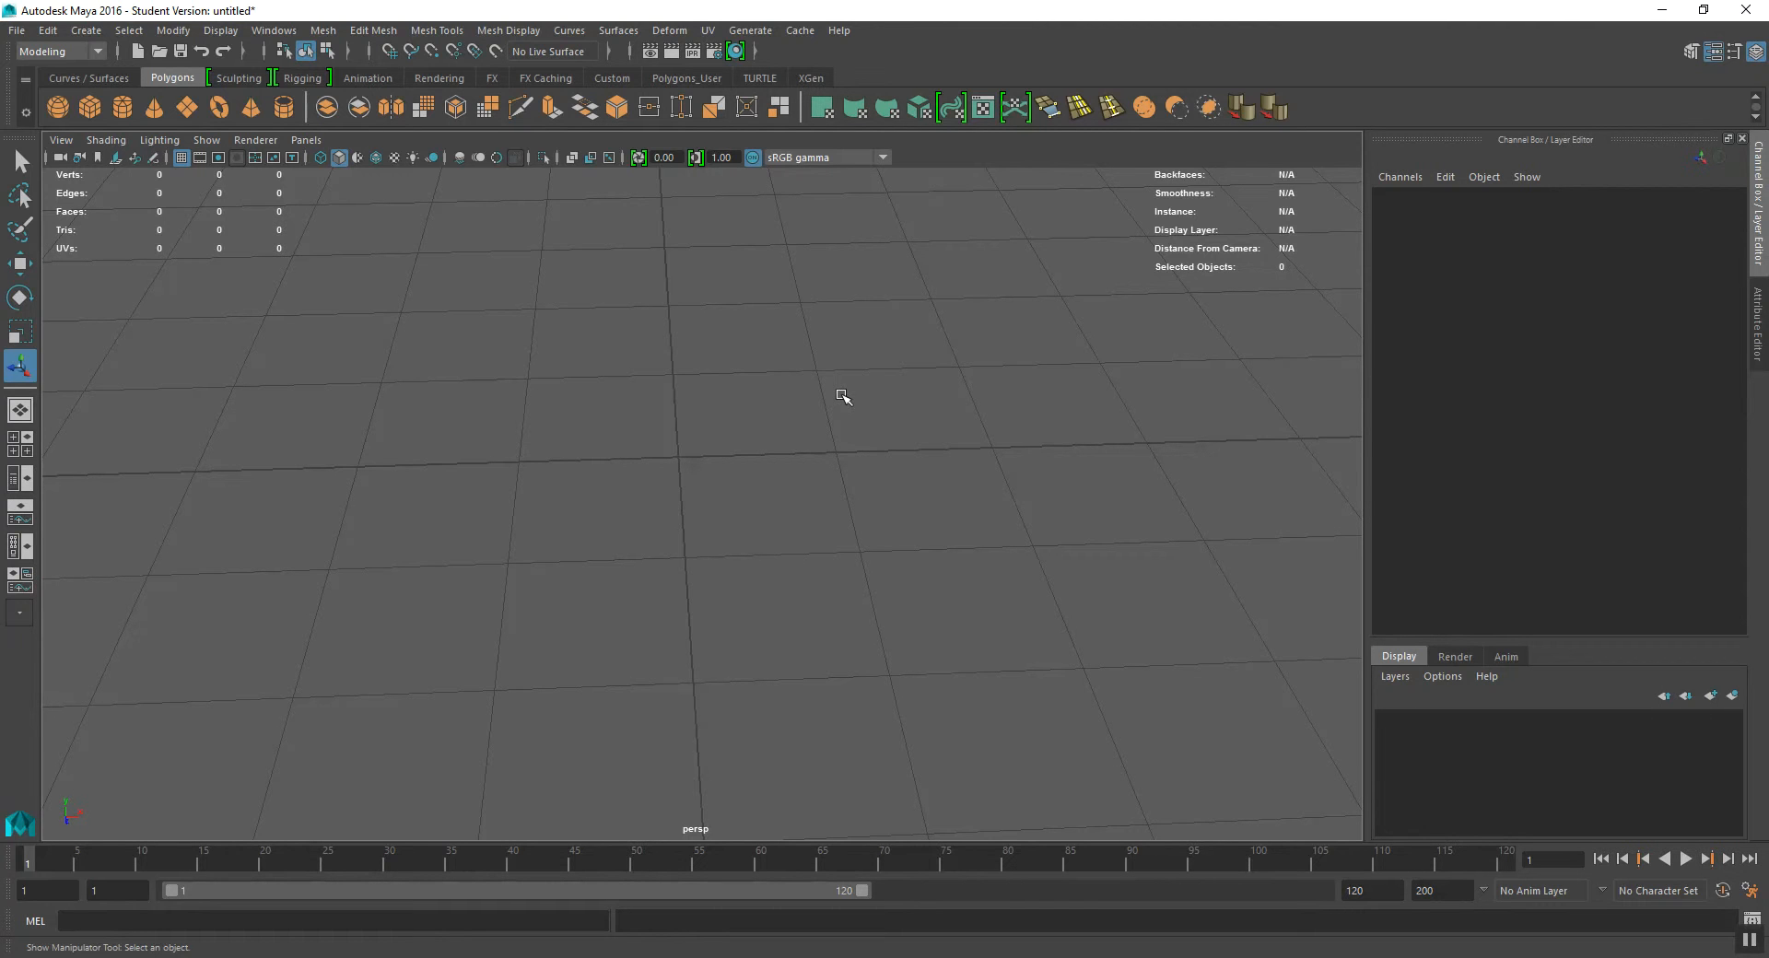
alt+drag(699, 458, 787, 434)
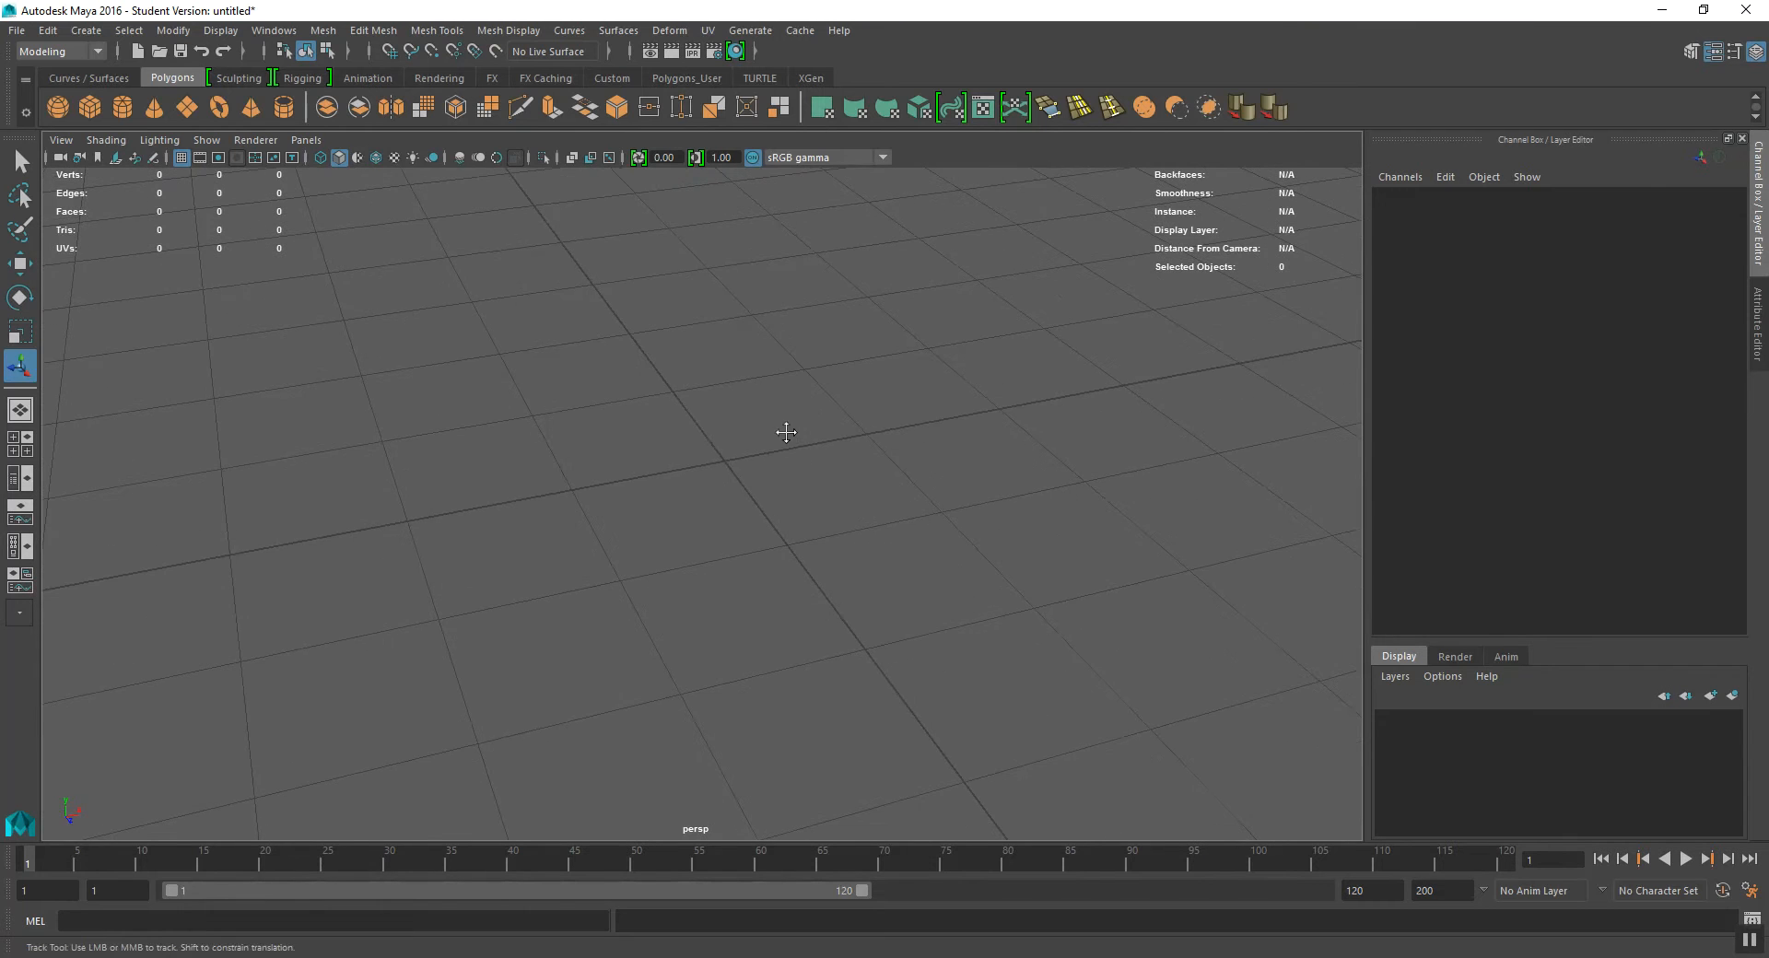
alt+drag(712, 359, 700, 350)
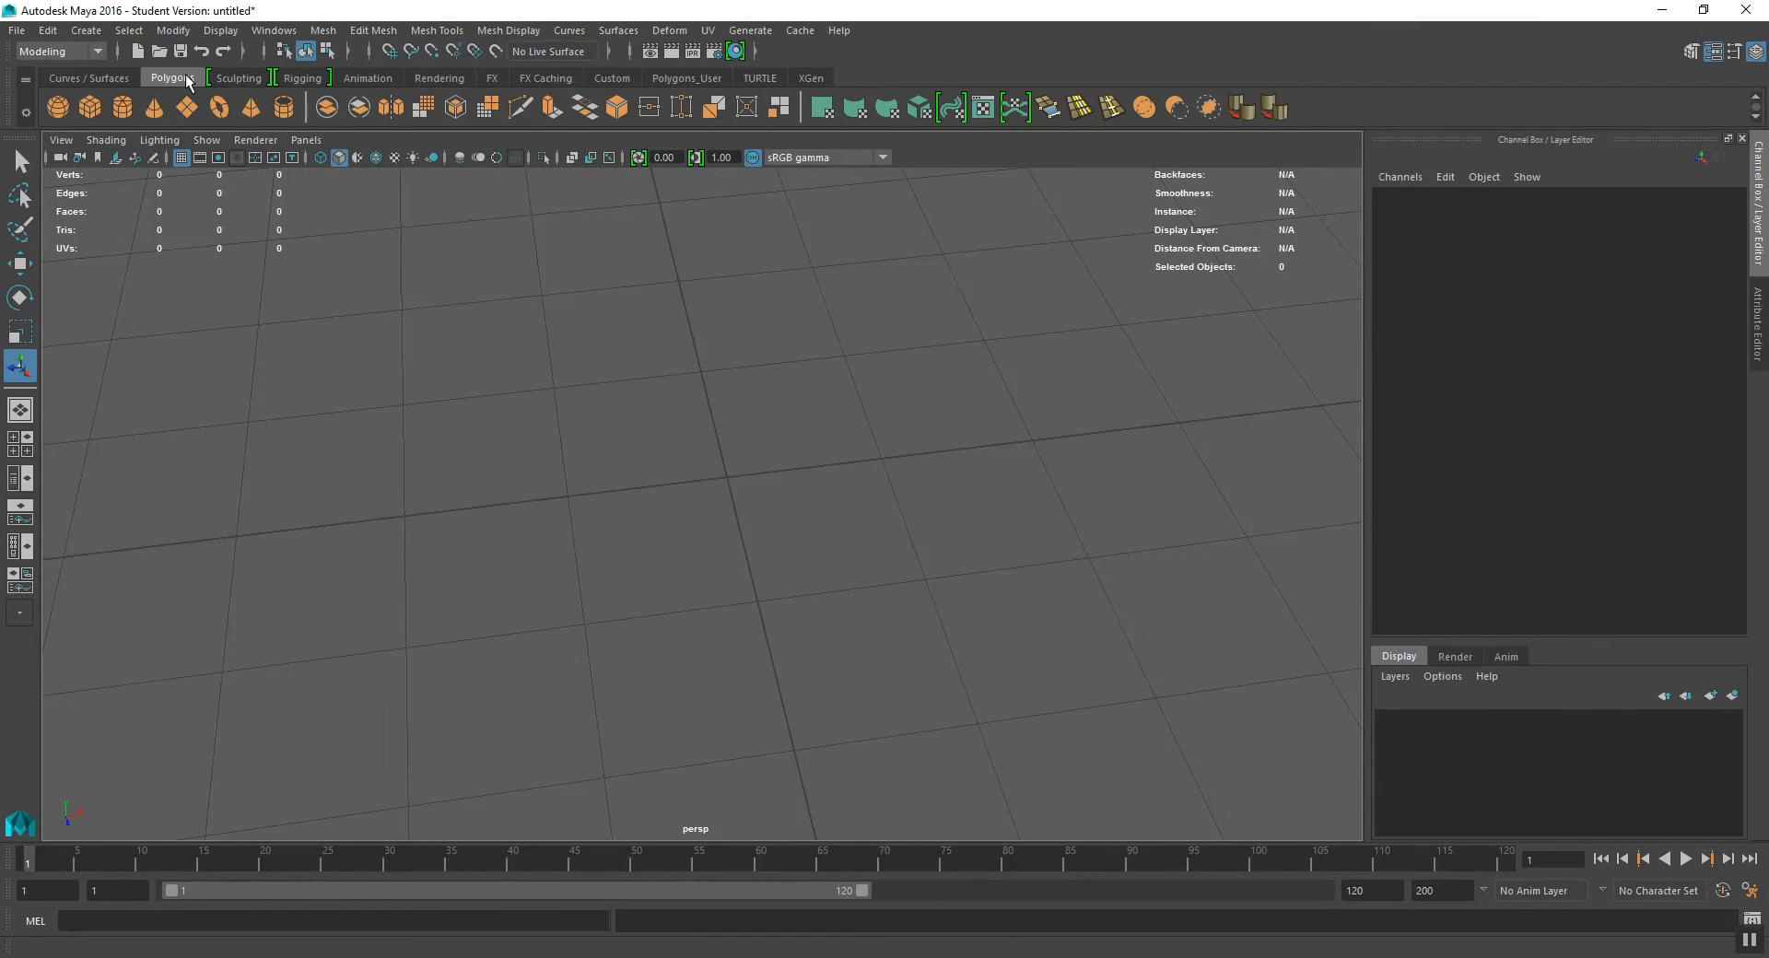
Step: Draw a winding seven-point EP curve across the grid in the top view, ending in a wide loop
click(87, 80)
alt+drag(576, 447, 597, 463)
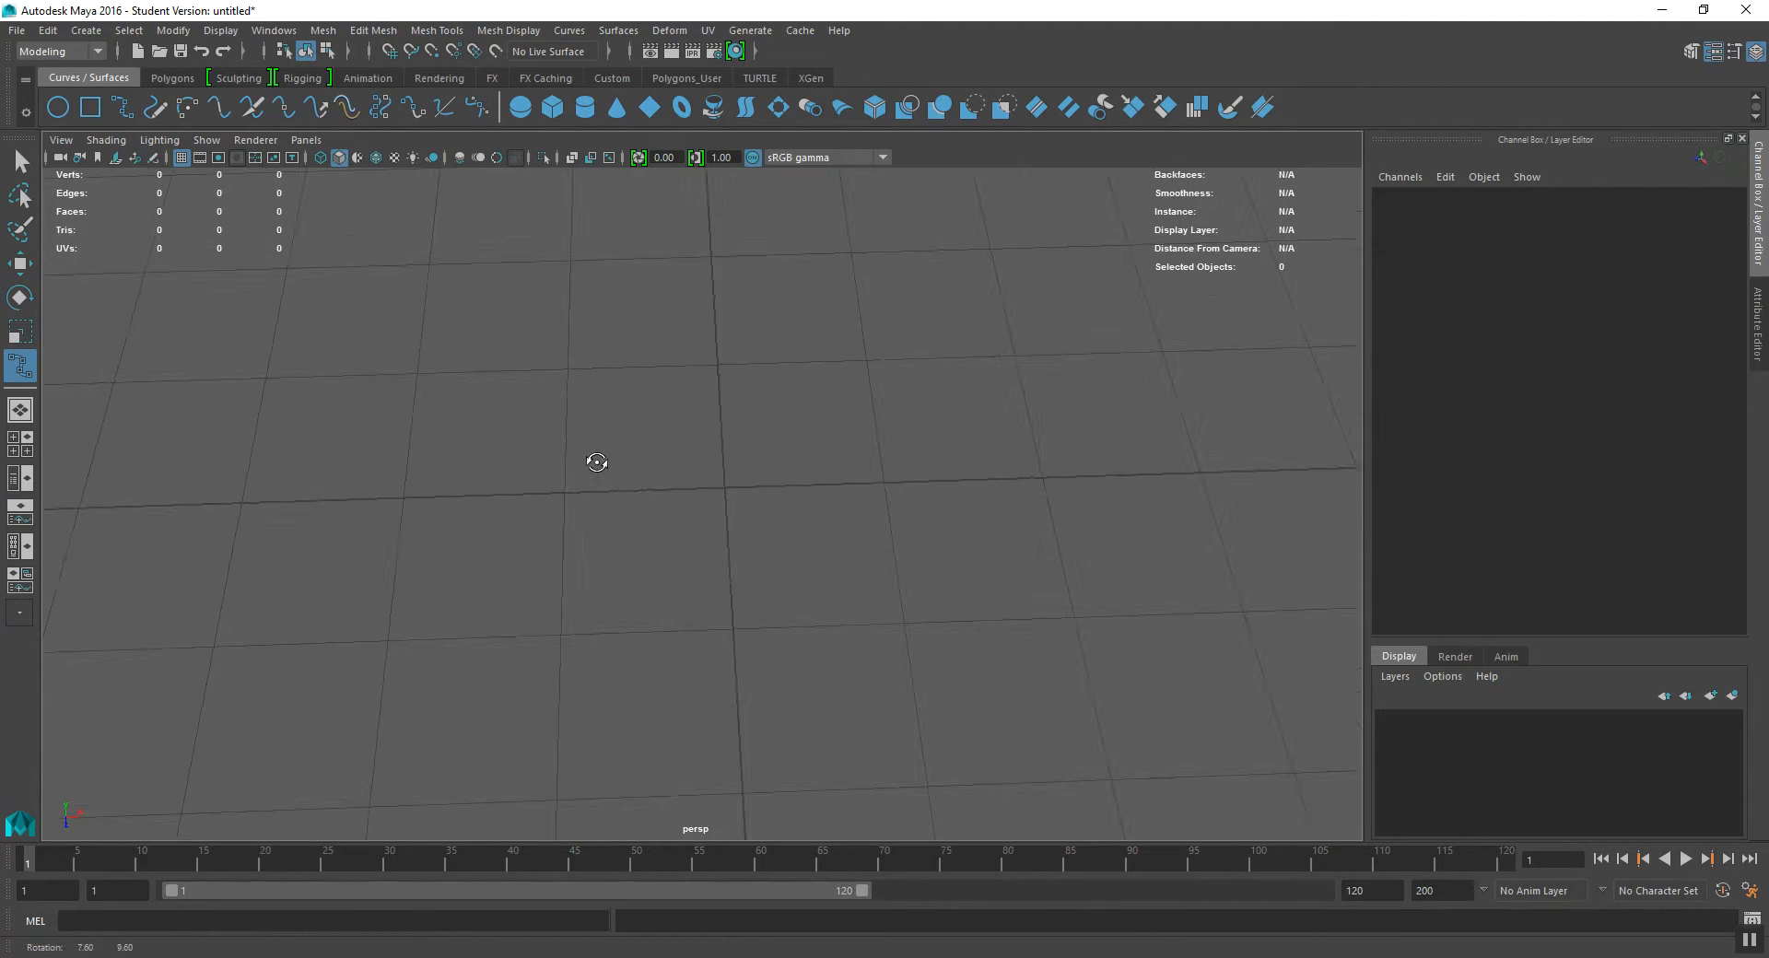
key(space)
key(space)
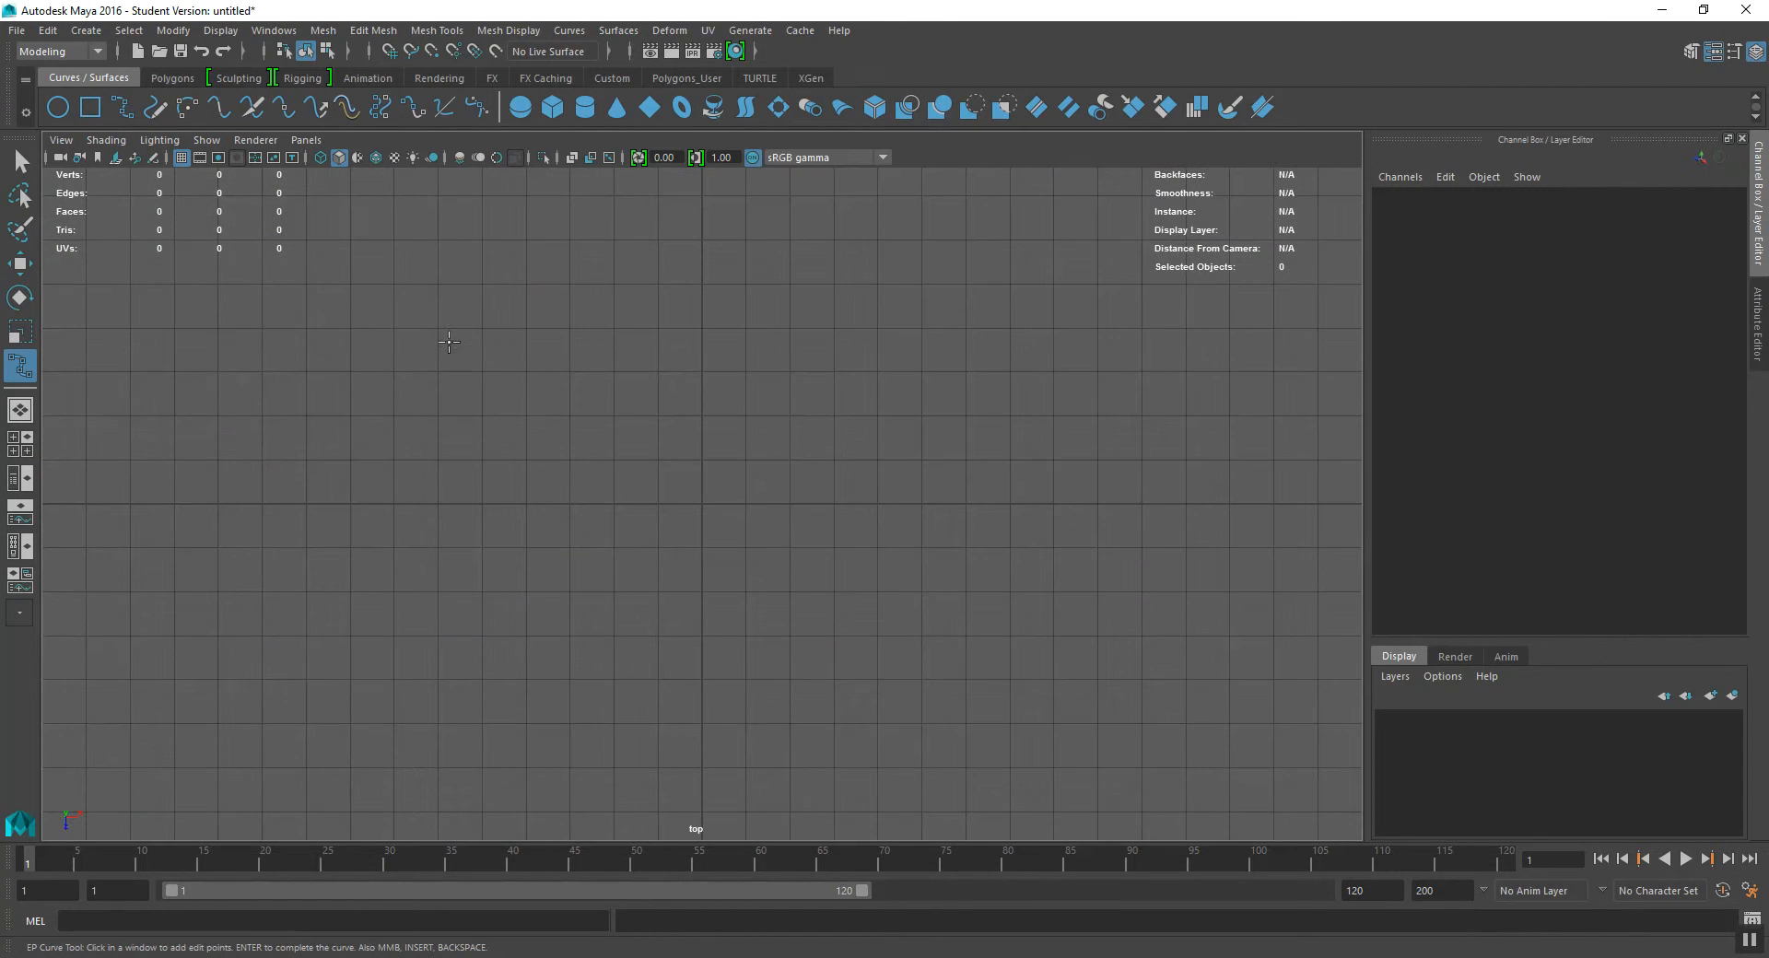
click(368, 346)
click(385, 596)
click(714, 562)
click(835, 383)
click(1073, 564)
click(926, 652)
click(743, 631)
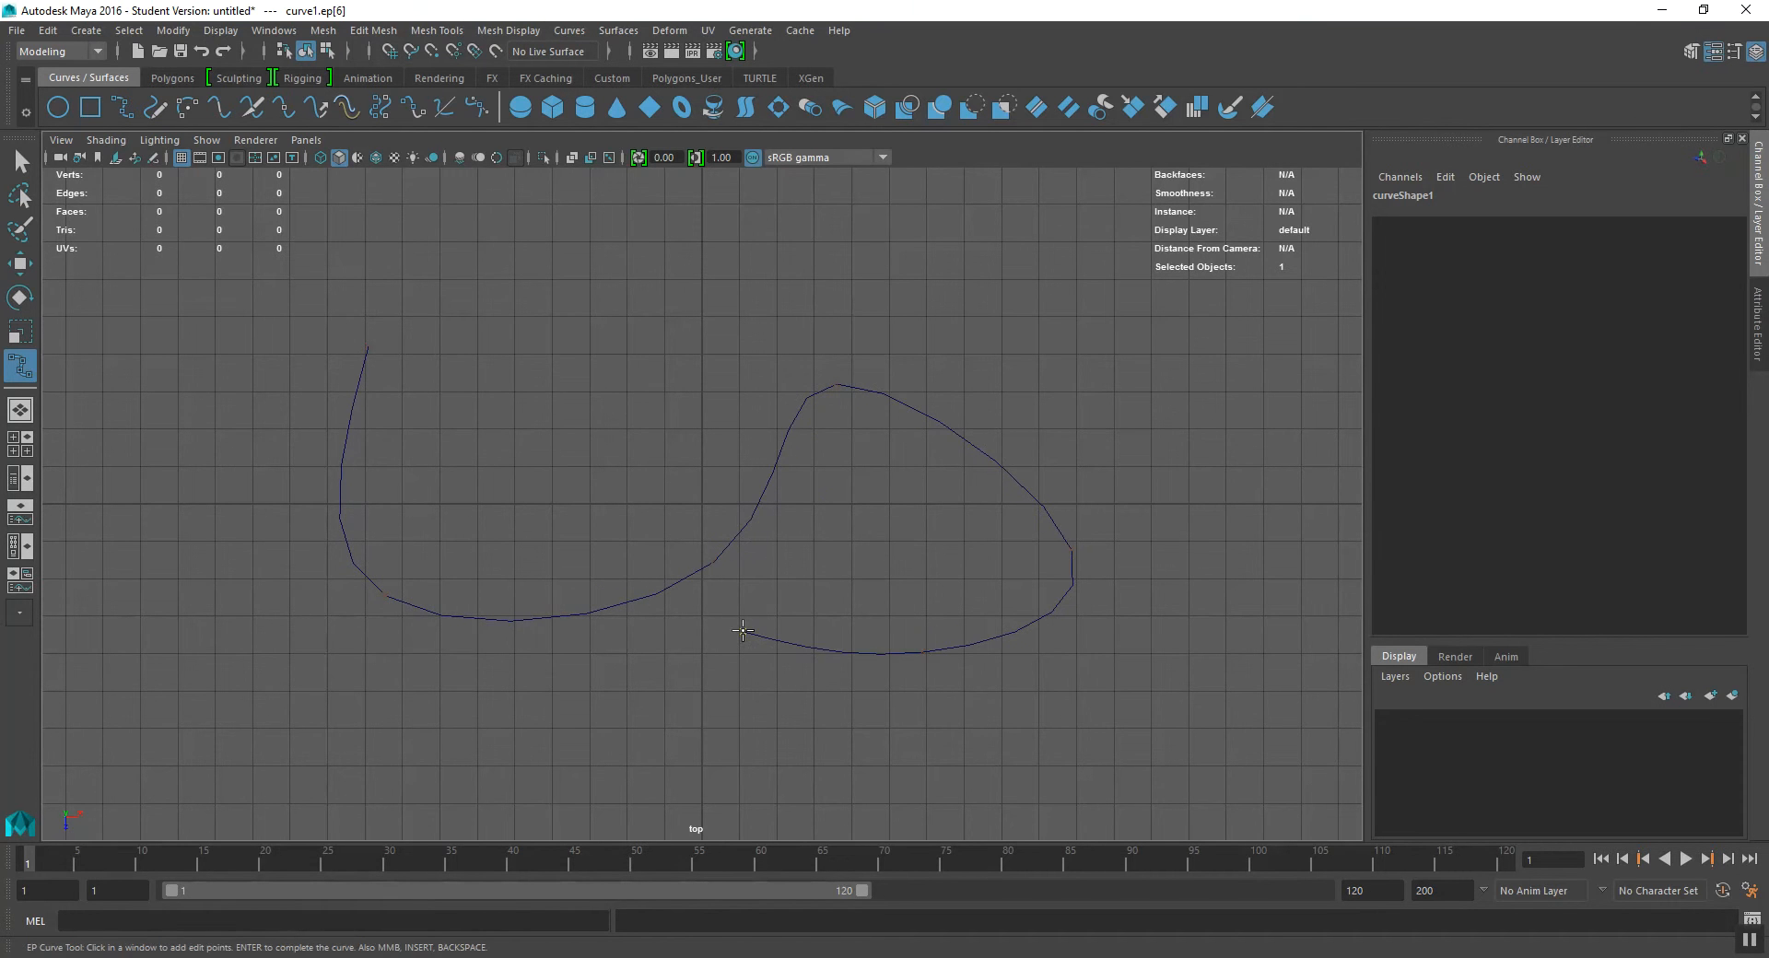
key(Return)
key(w)
Step: Return to the perspective view and create a polygon cube
key(space)
key(space)
scroll(820, 367, down, 2)
scroll(819, 366, down, 2)
click(735, 415)
key(space)
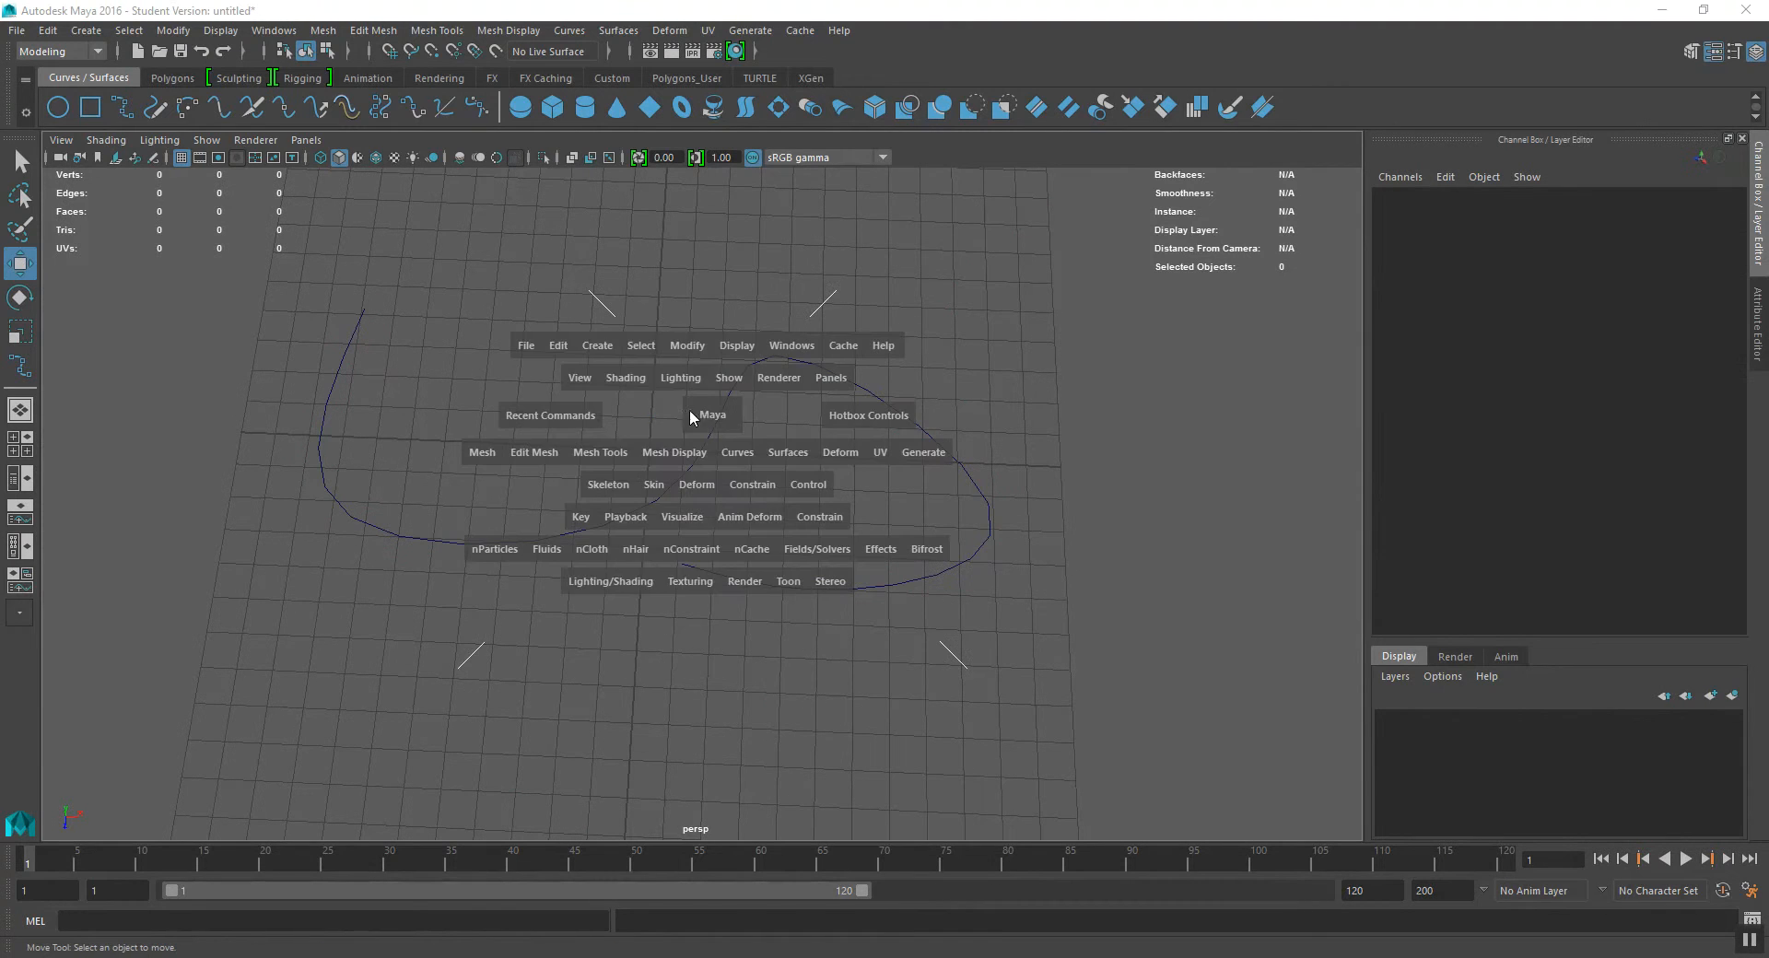
click(558, 347)
click(556, 343)
click(593, 348)
mouse_move(650, 416)
click(898, 453)
Step: Position the cube at the curve's start, at about X -9, Y -0.09, Z -4.38, with Rotate Y about -10
scroll(693, 520, up, 3)
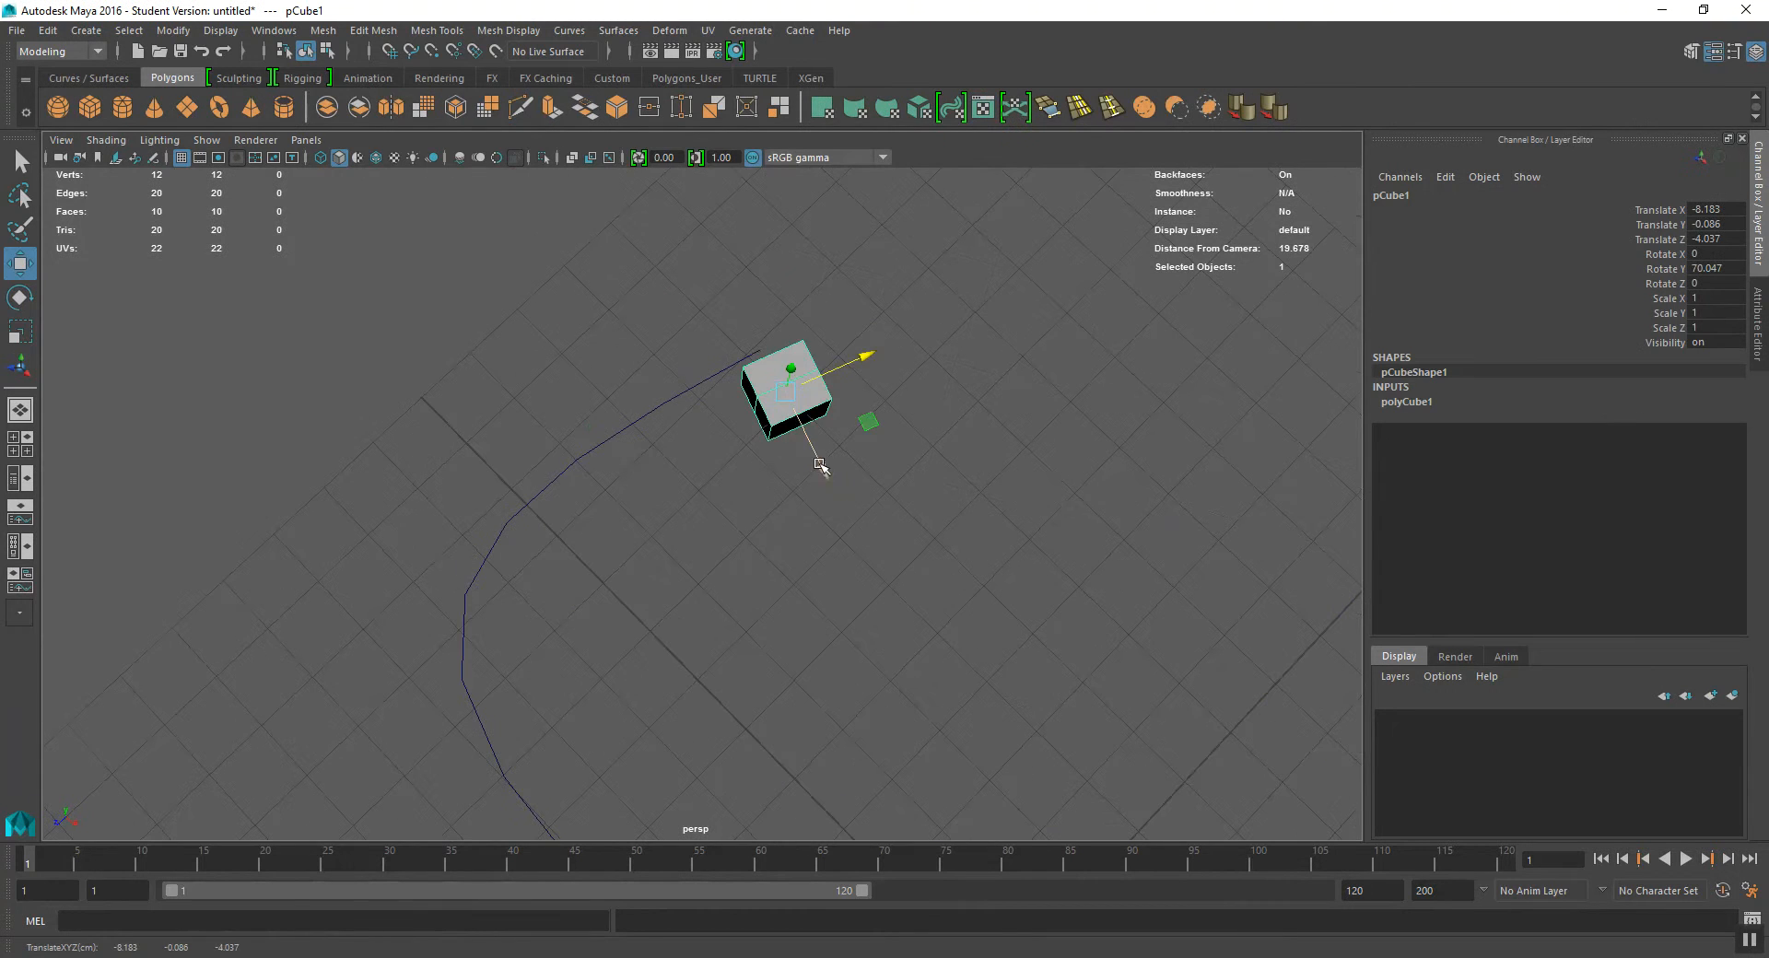
drag(819, 464, 807, 400)
key(e)
key(w)
Step: Select the cube face at the curve's start together with the curve, and extrude the face along the curve
right_click(781, 352)
right_drag(780, 351, 781, 373)
key(q)
click(739, 383)
alt+drag(741, 387, 734, 366)
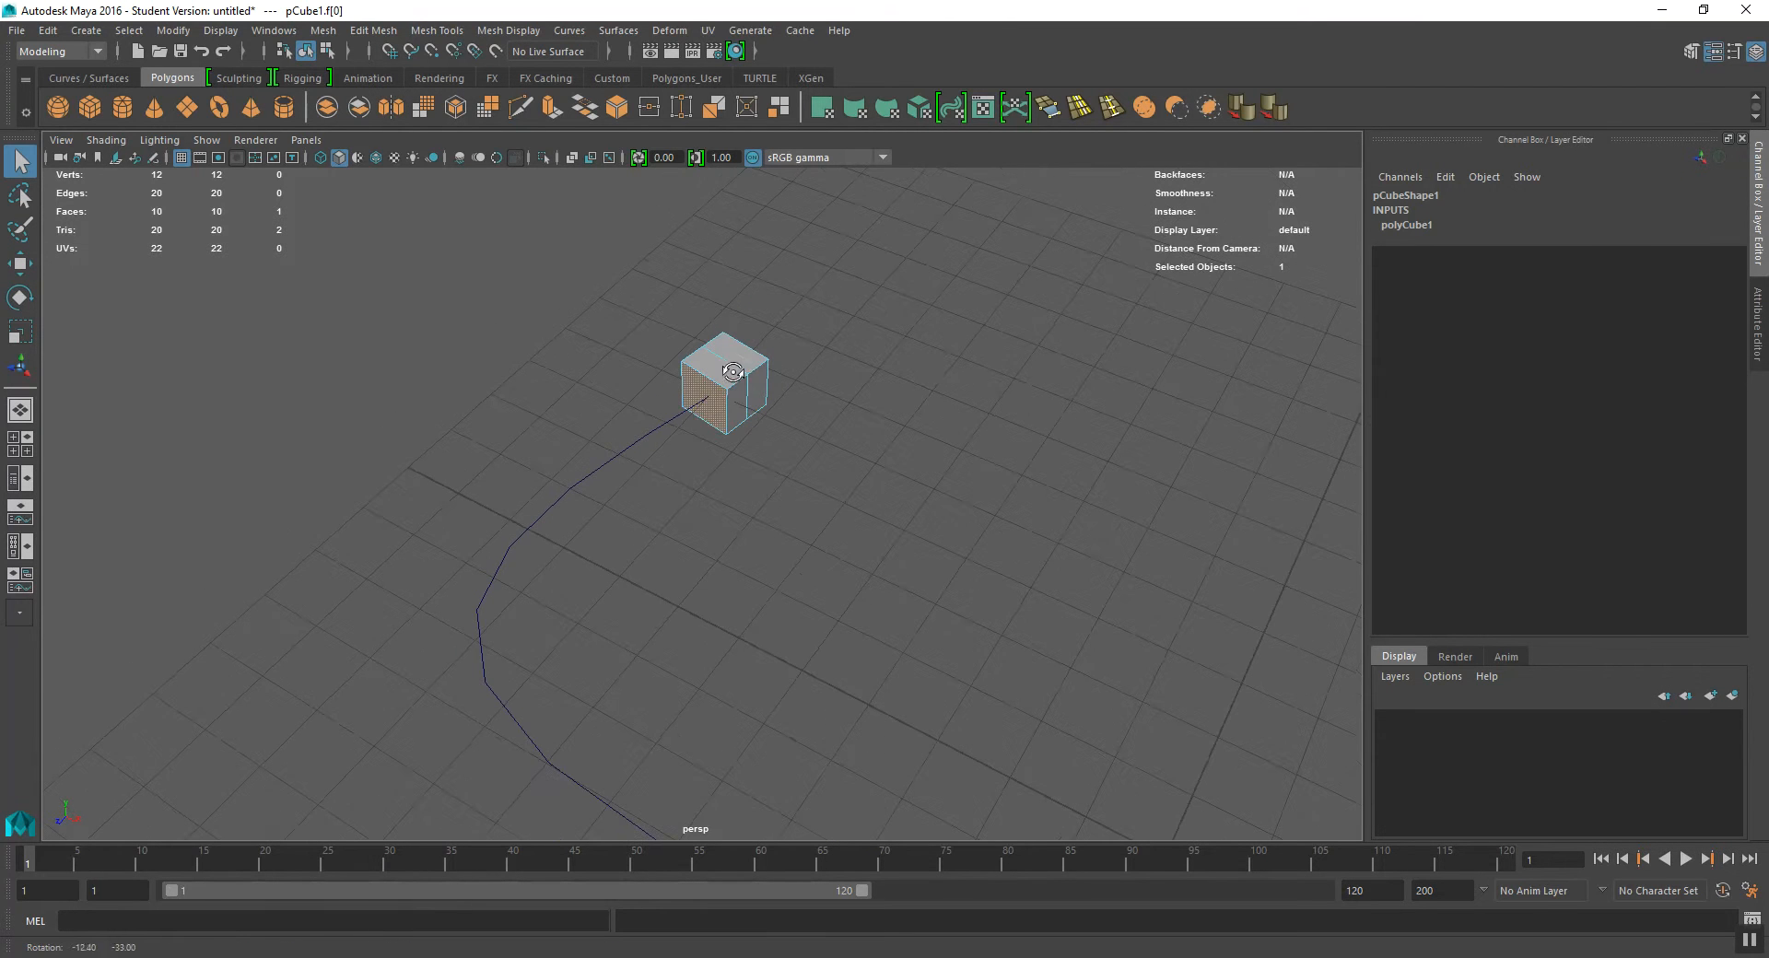
shift+click(636, 435)
alt+middle_drag(683, 478, 590, 441)
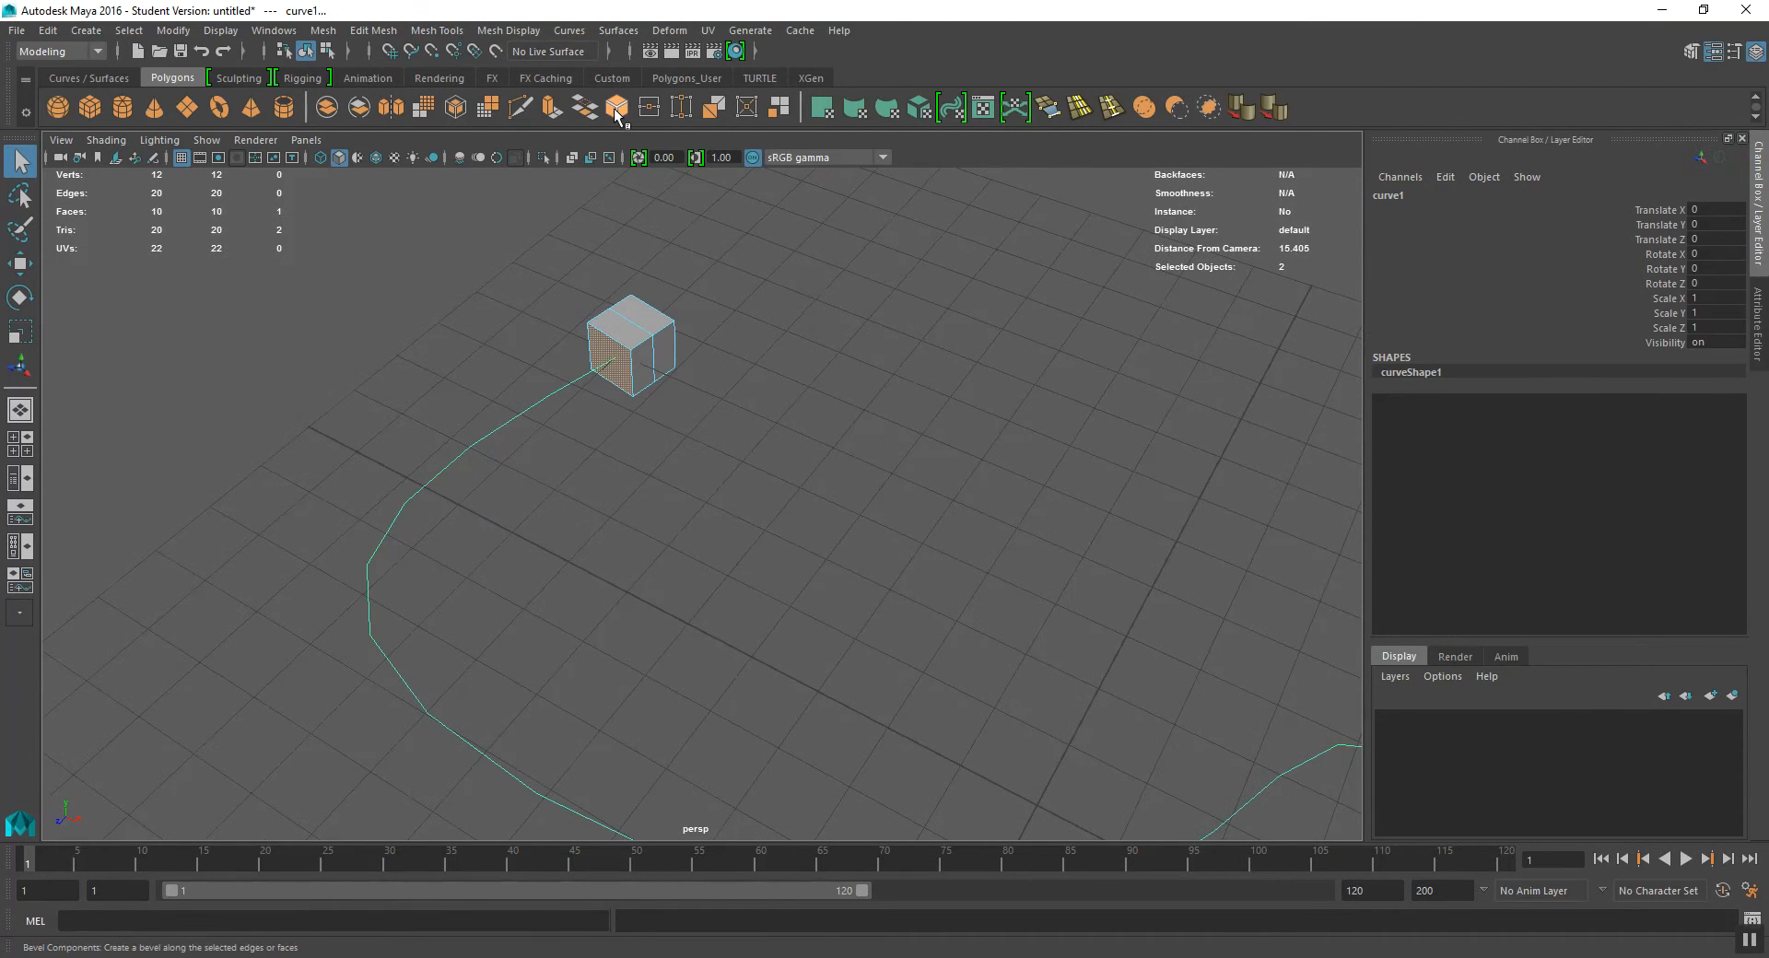
click(552, 111)
alt+drag(790, 355, 446, 463)
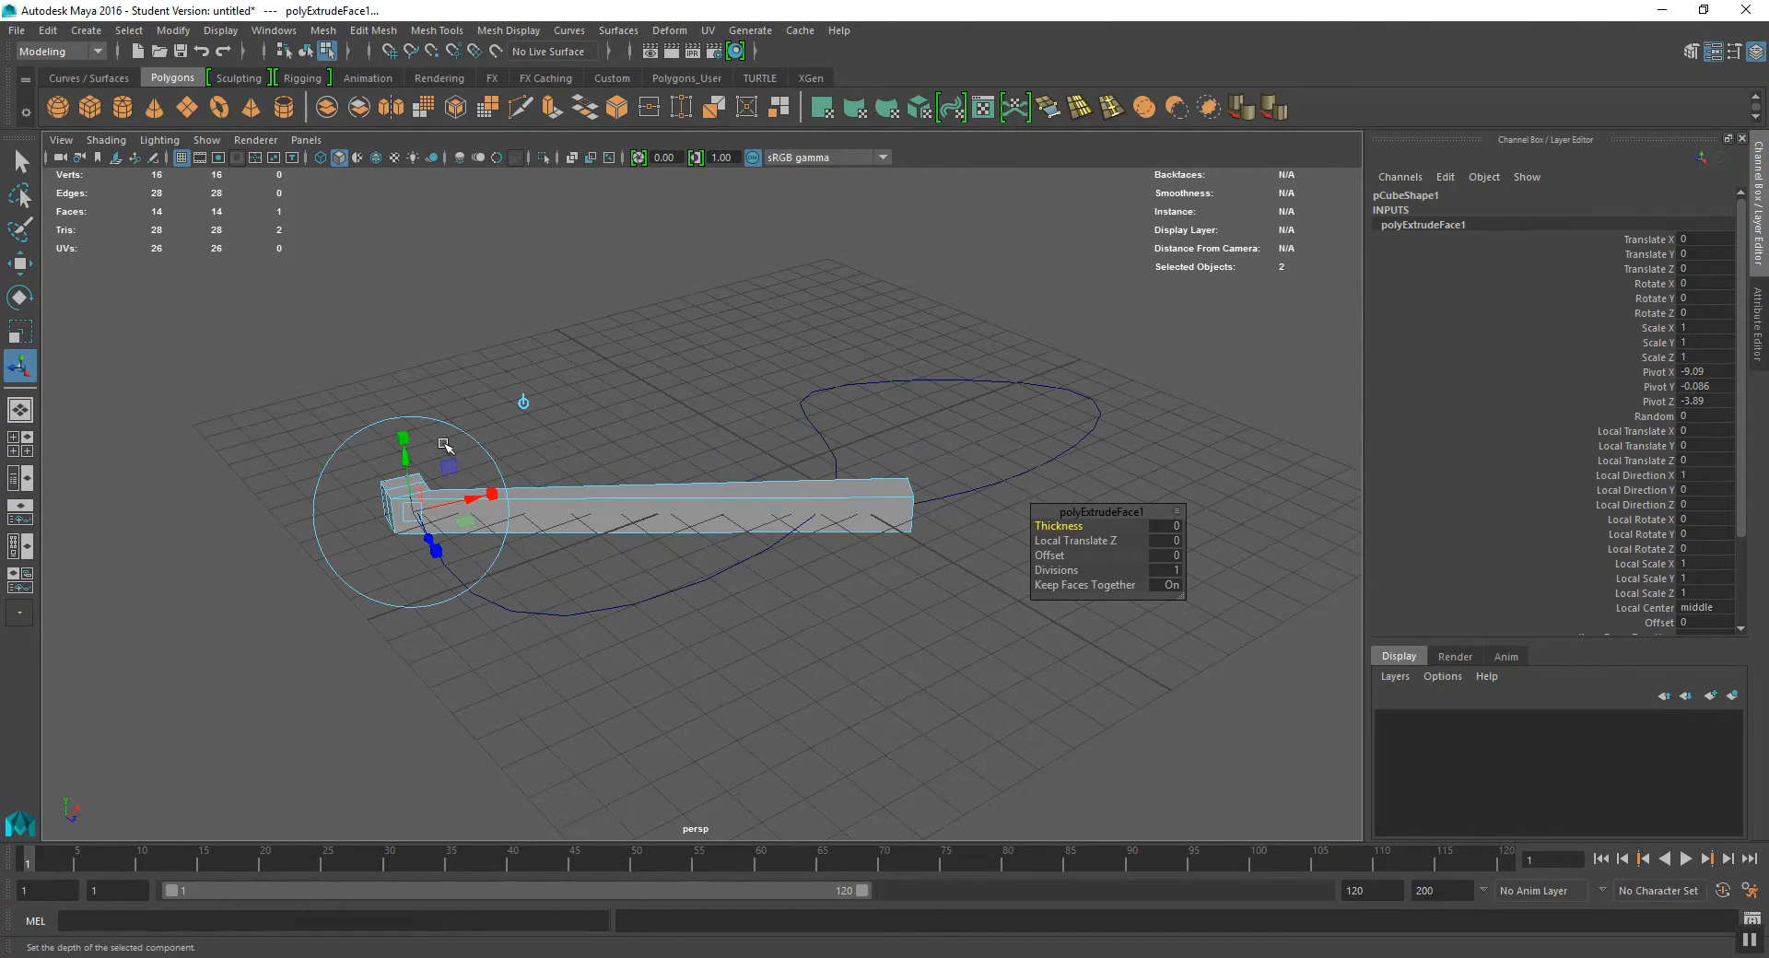
Step: Return to object selection, select the extruded cube and compare its shape with the curve
click(306, 52)
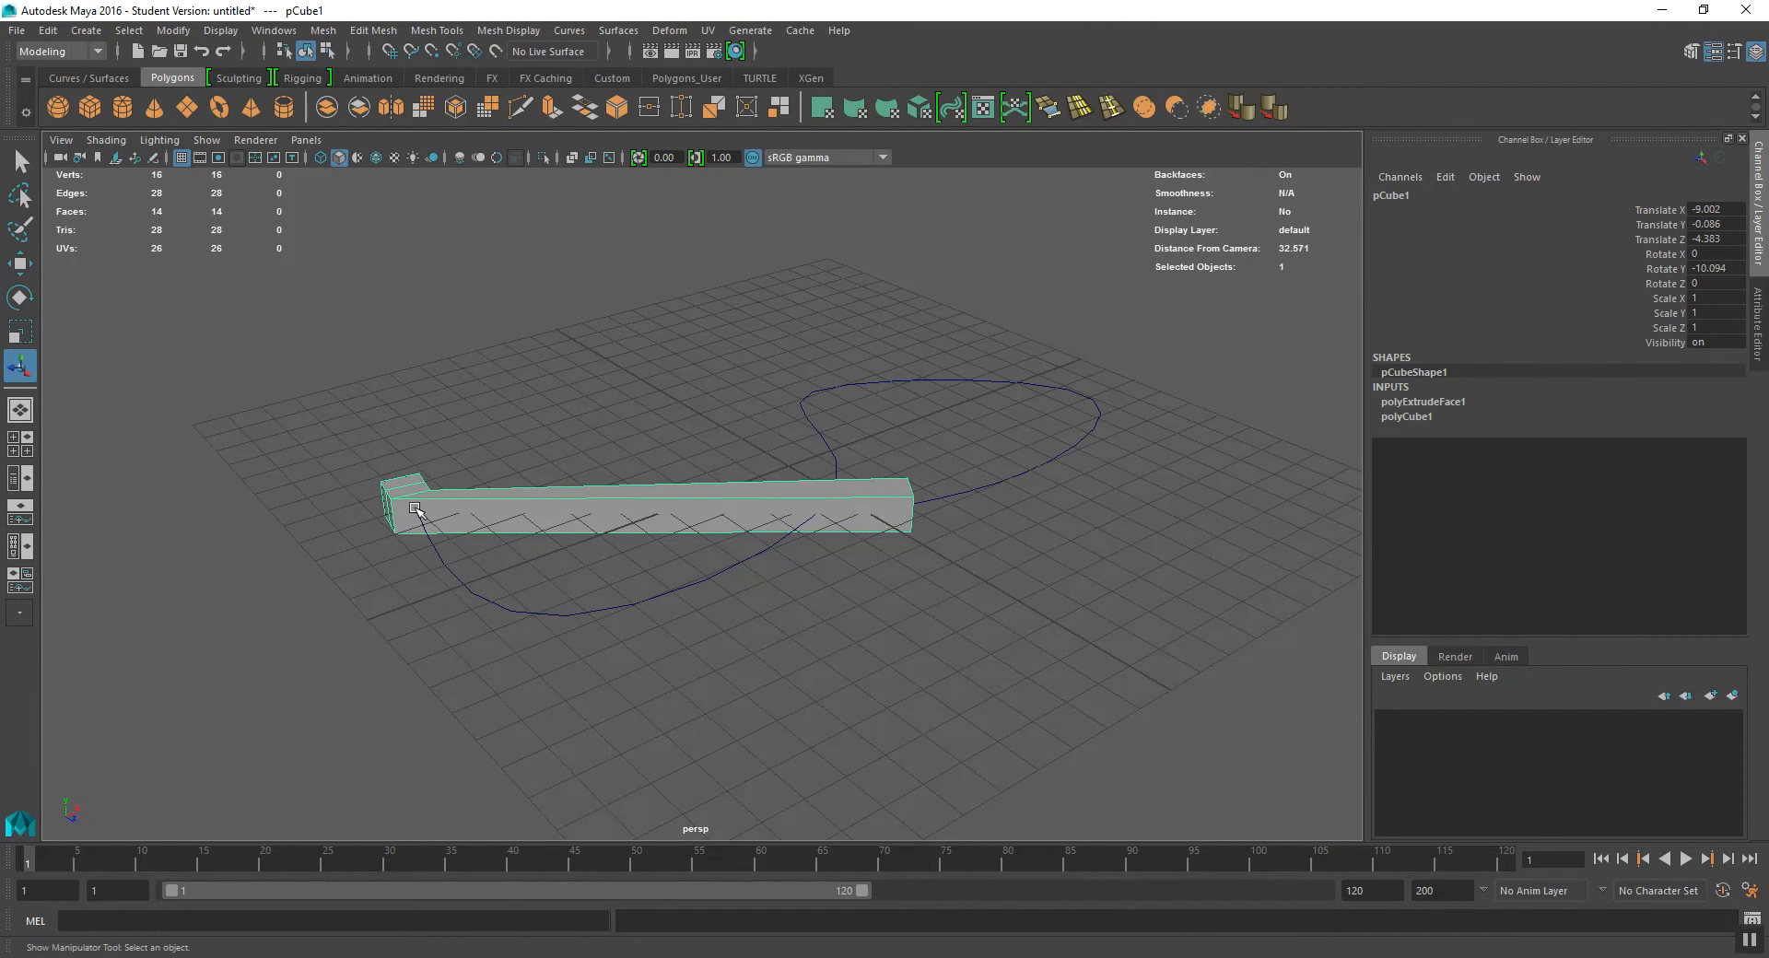
alt+drag(789, 539, 703, 537)
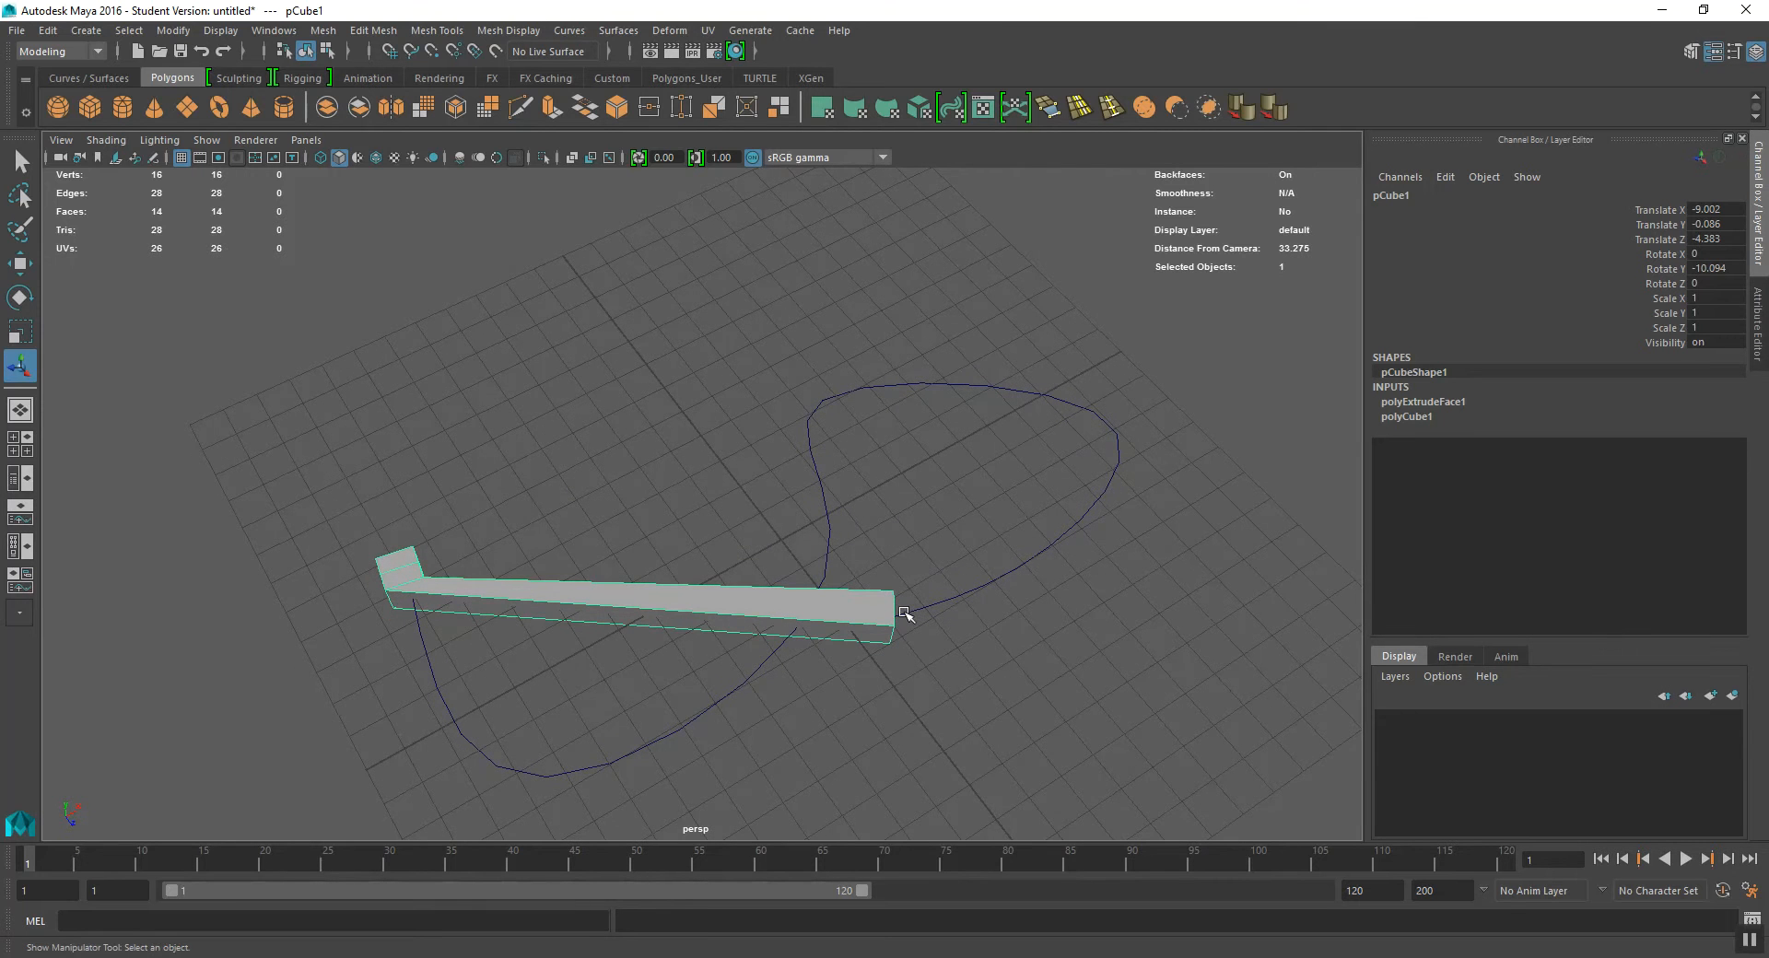
alt+drag(900, 549, 501, 564)
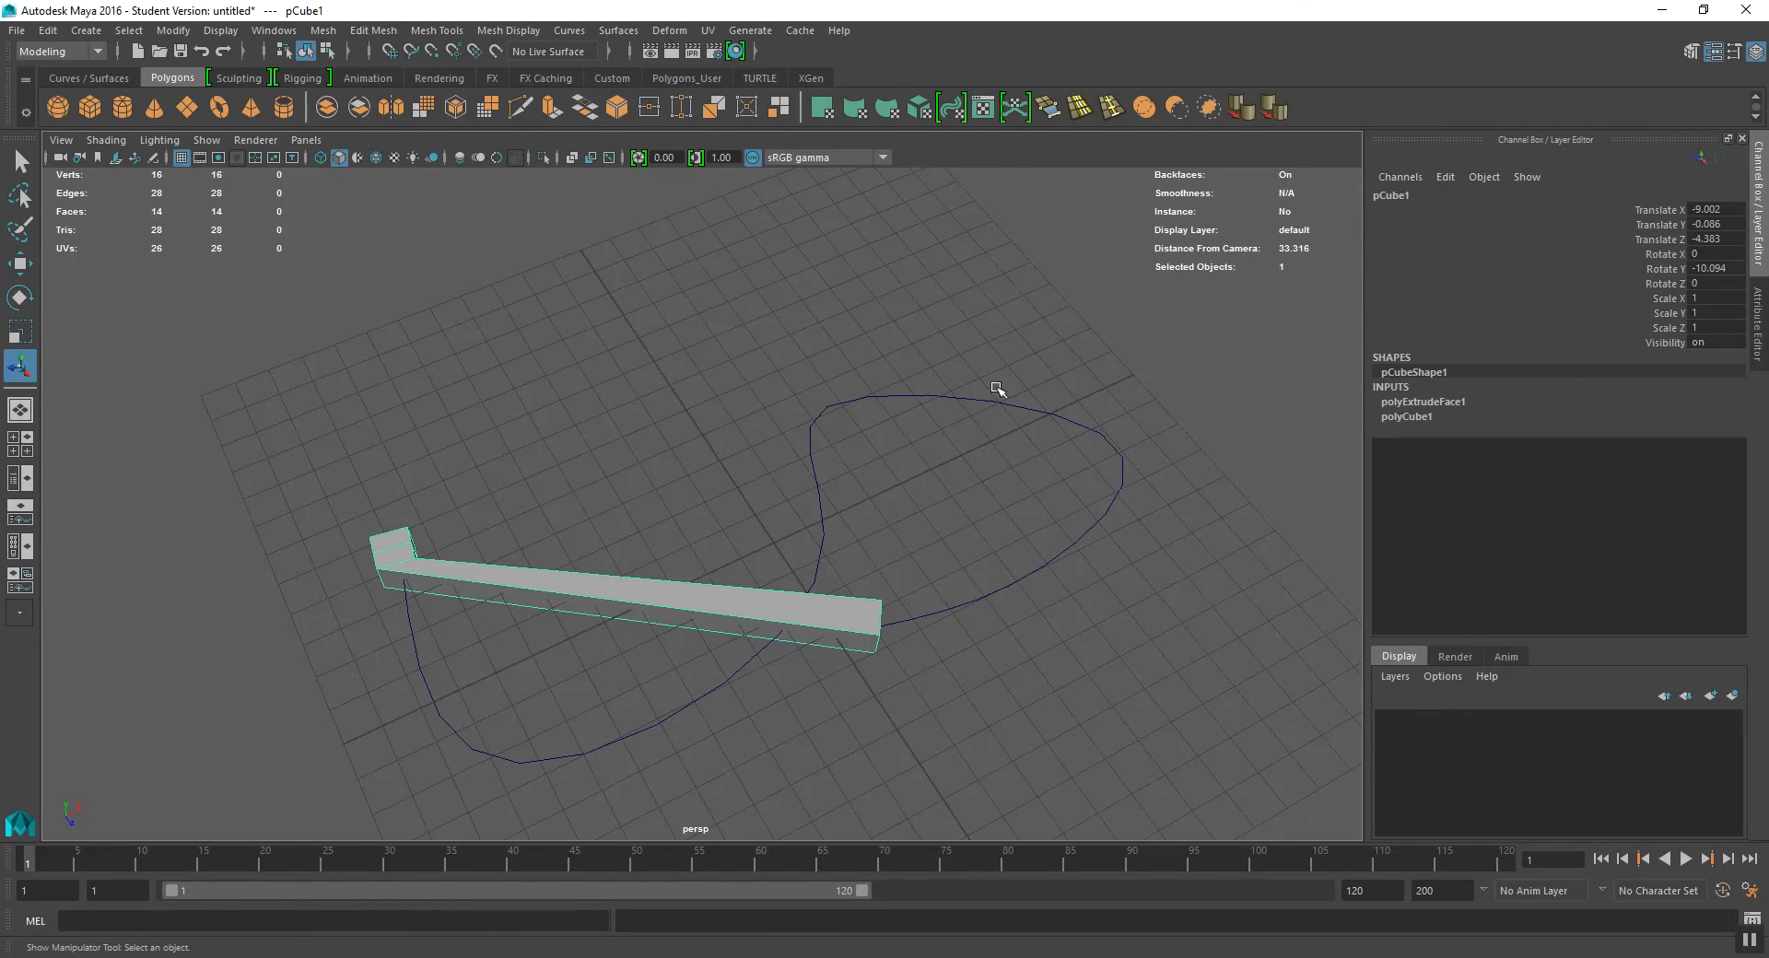
alt+drag(946, 574, 438, 498)
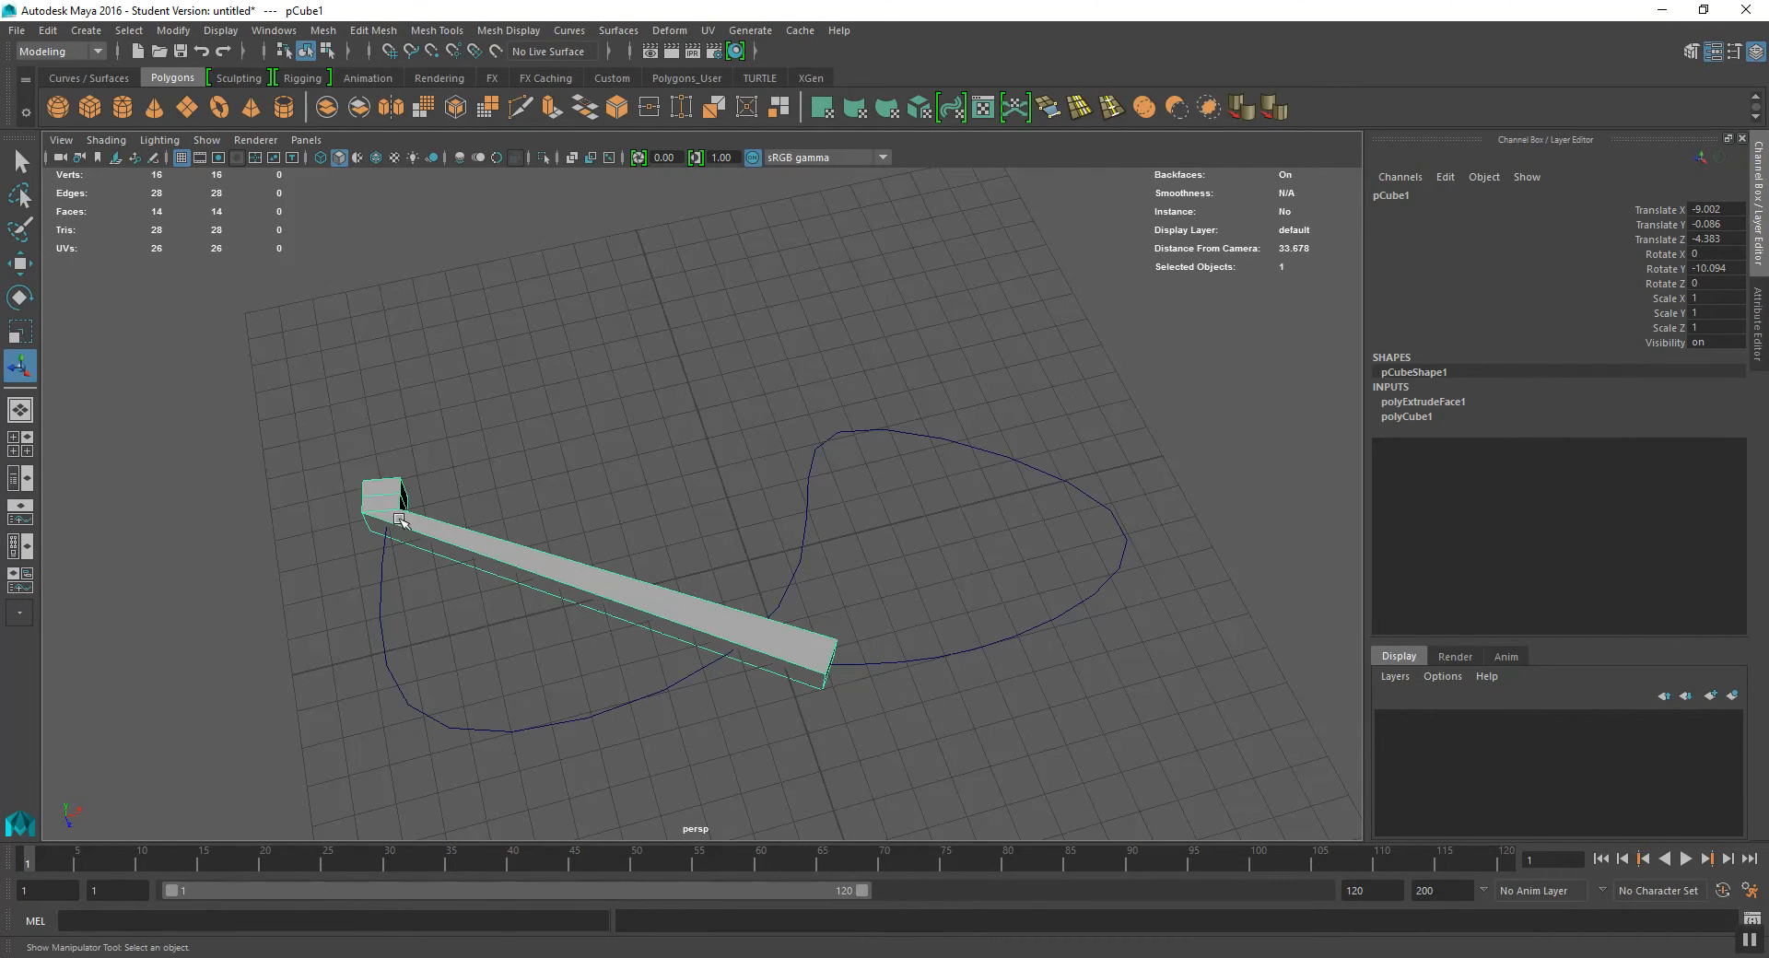
alt+drag(845, 667, 828, 635)
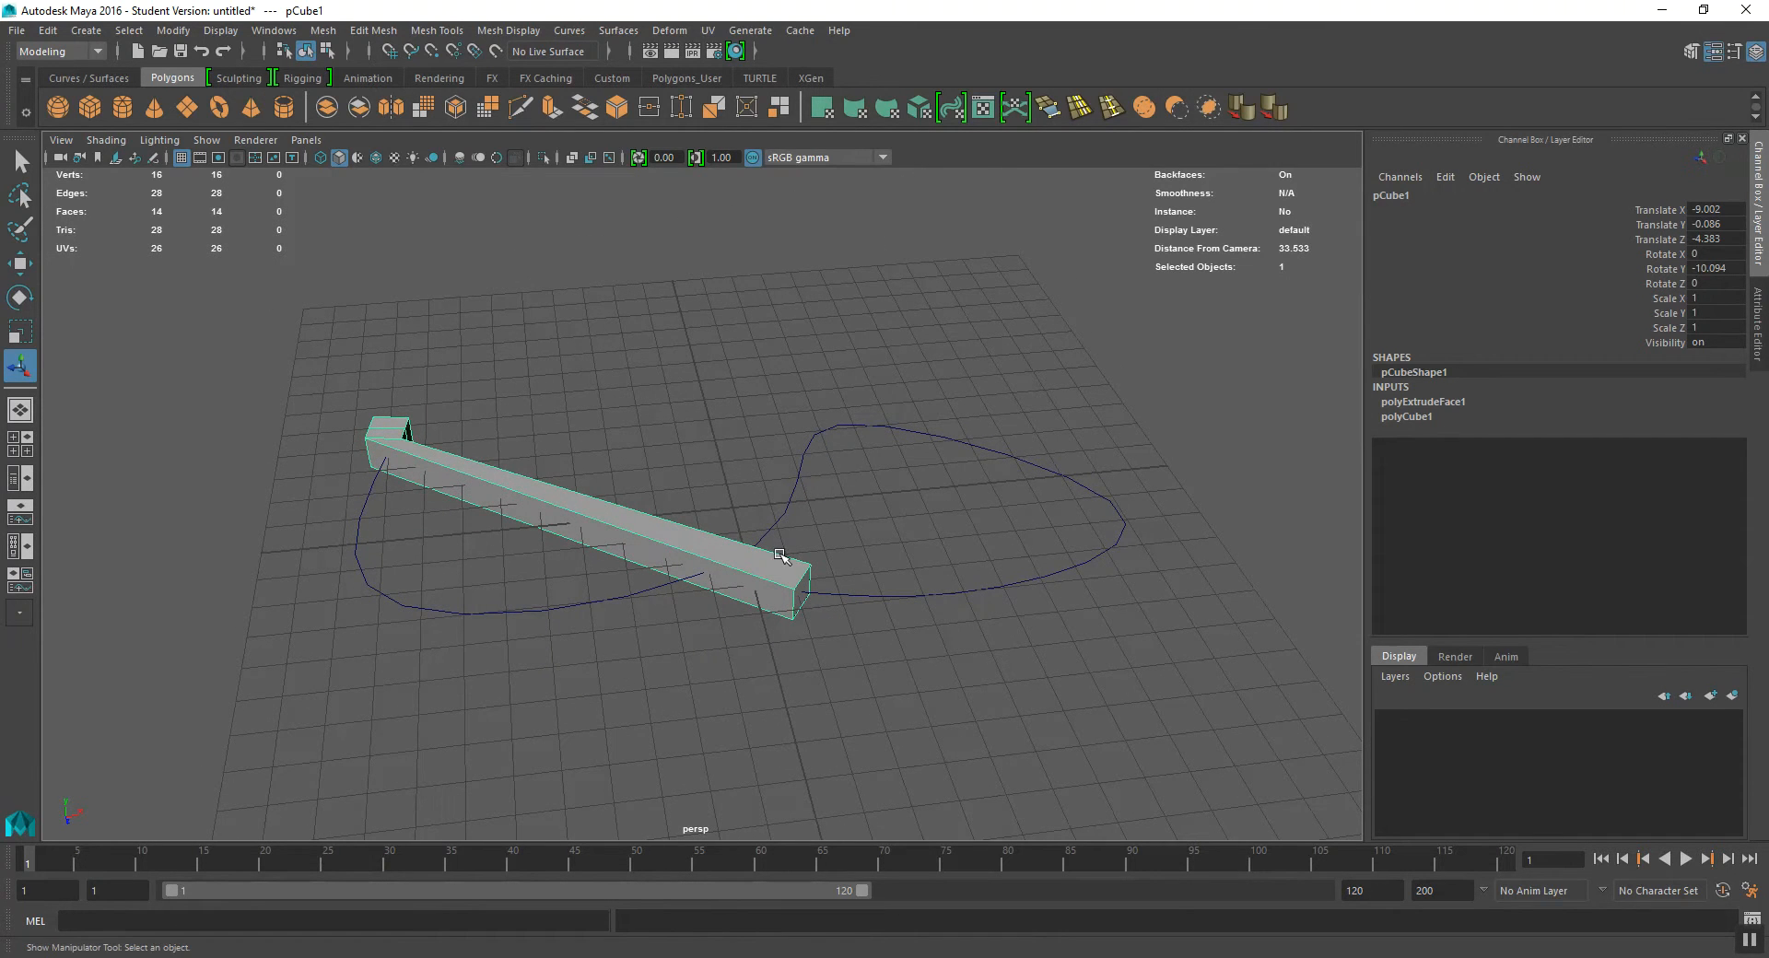
Step: Try 100 divisions on the cube's polyExtrudeFace1 extrusion, and undo the change
click(1409, 401)
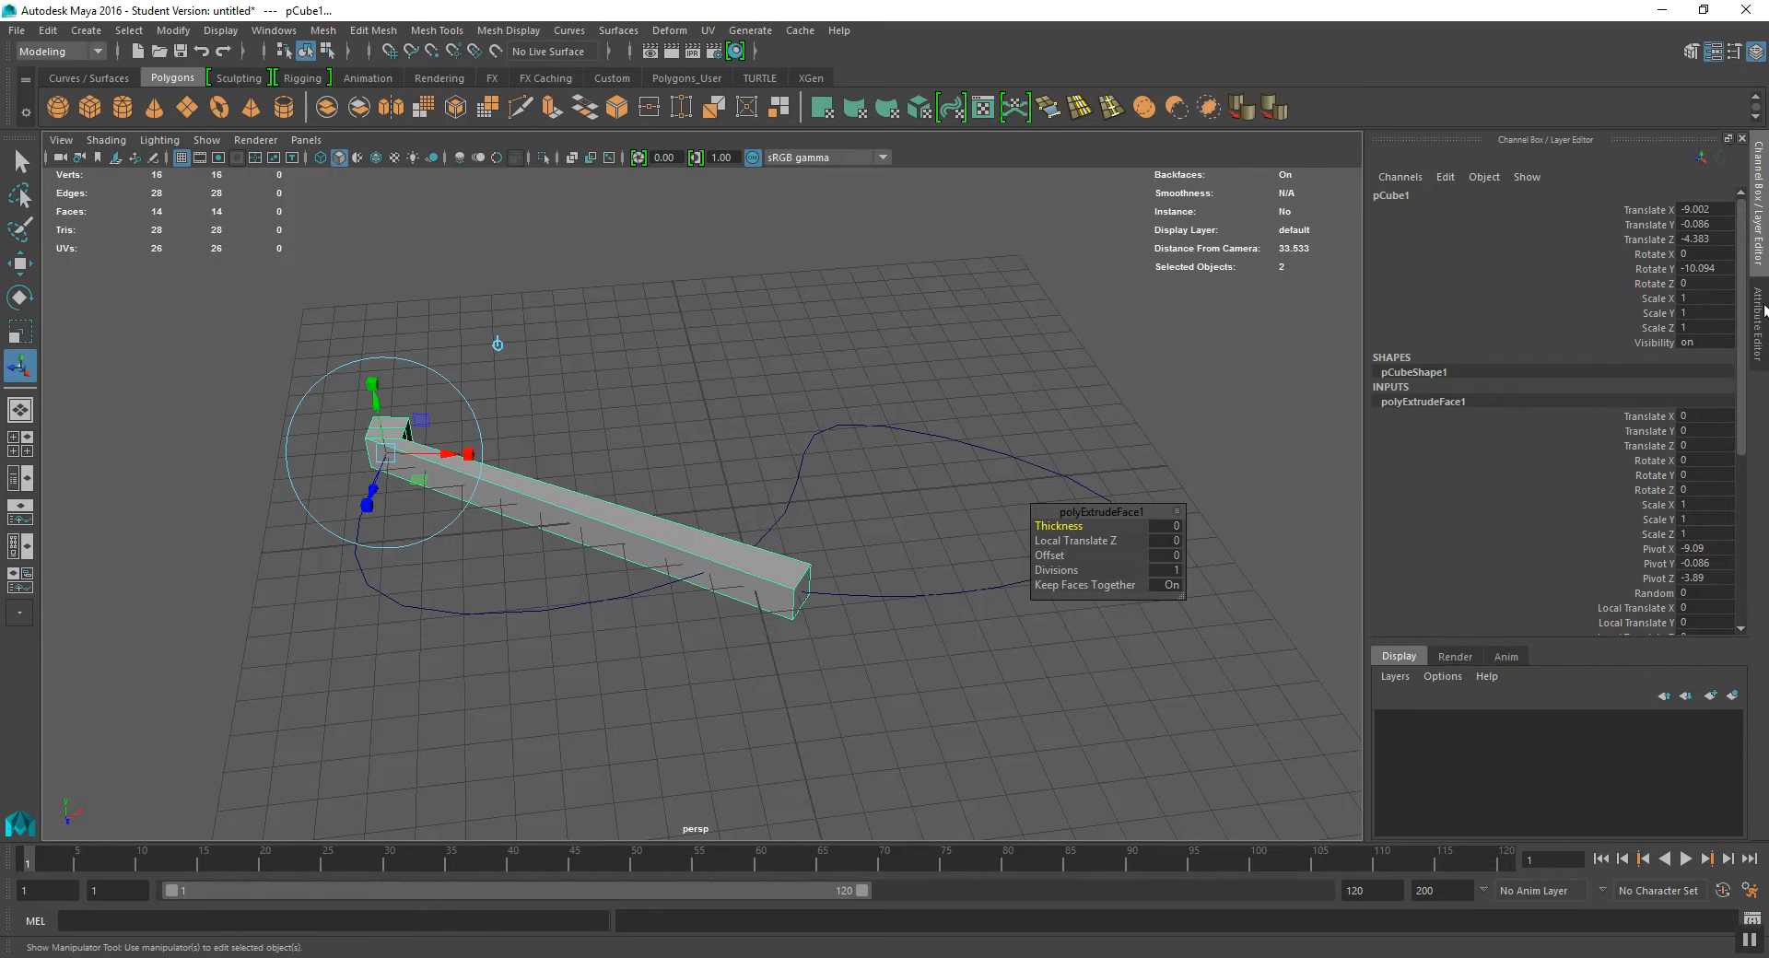
drag(1741, 336, 1739, 517)
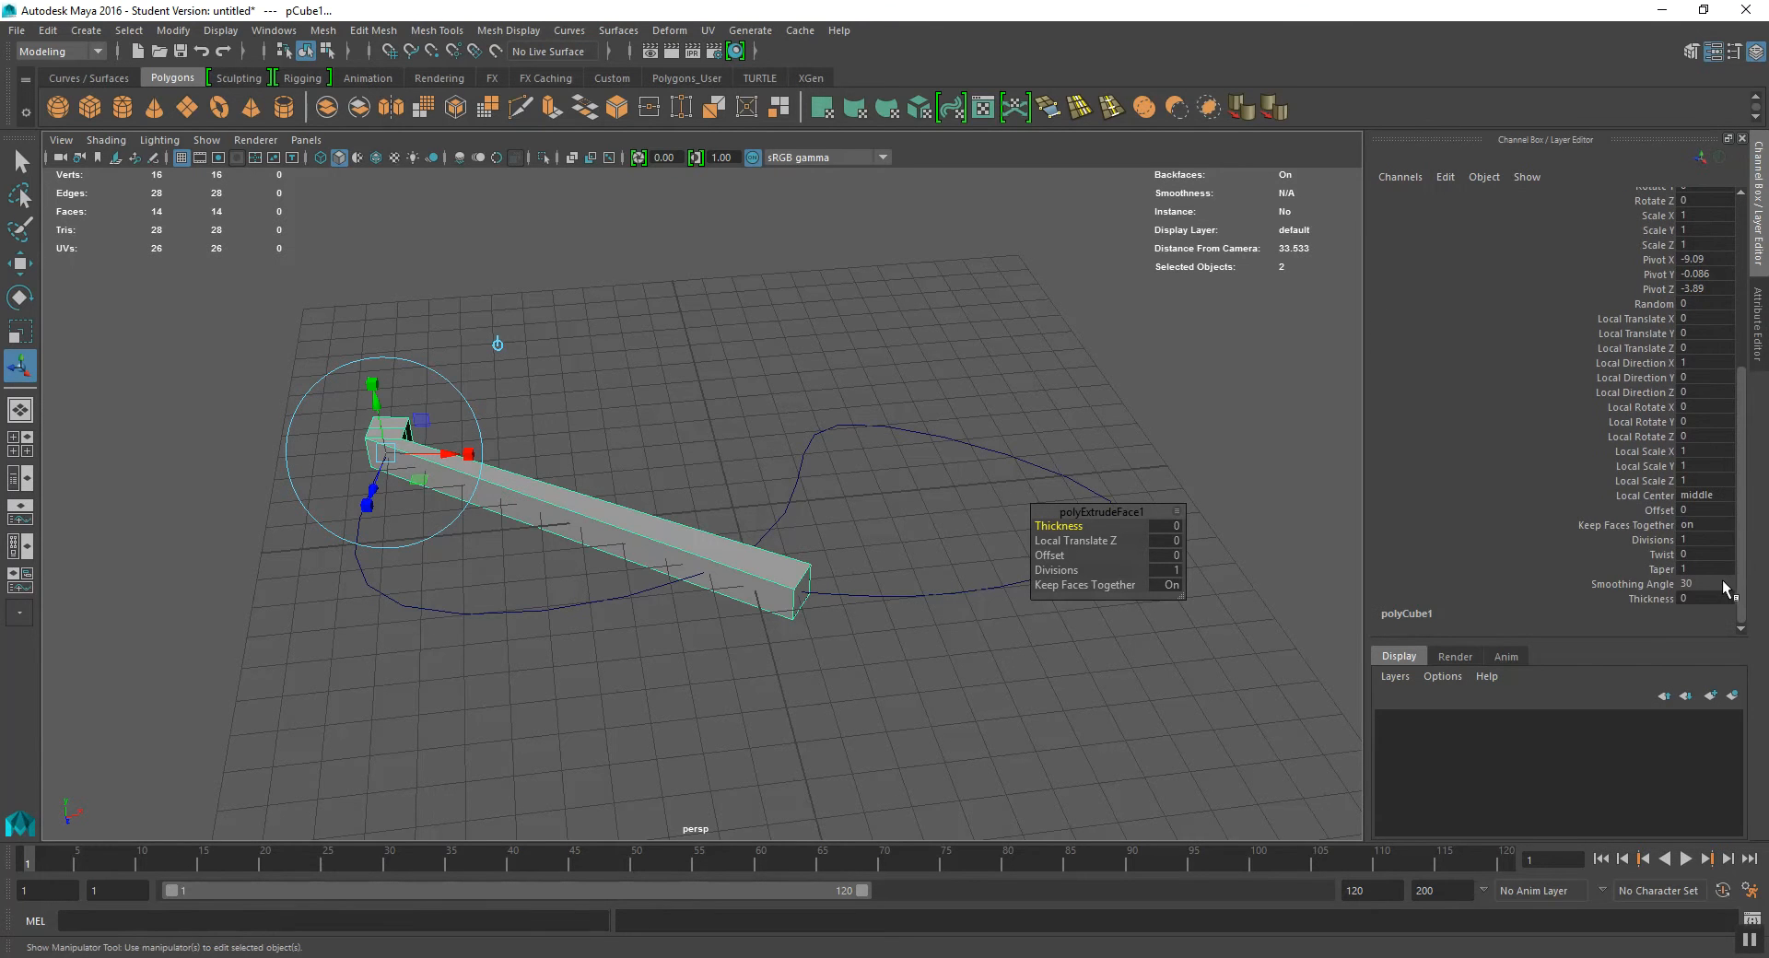
click(1698, 538)
key(Return)
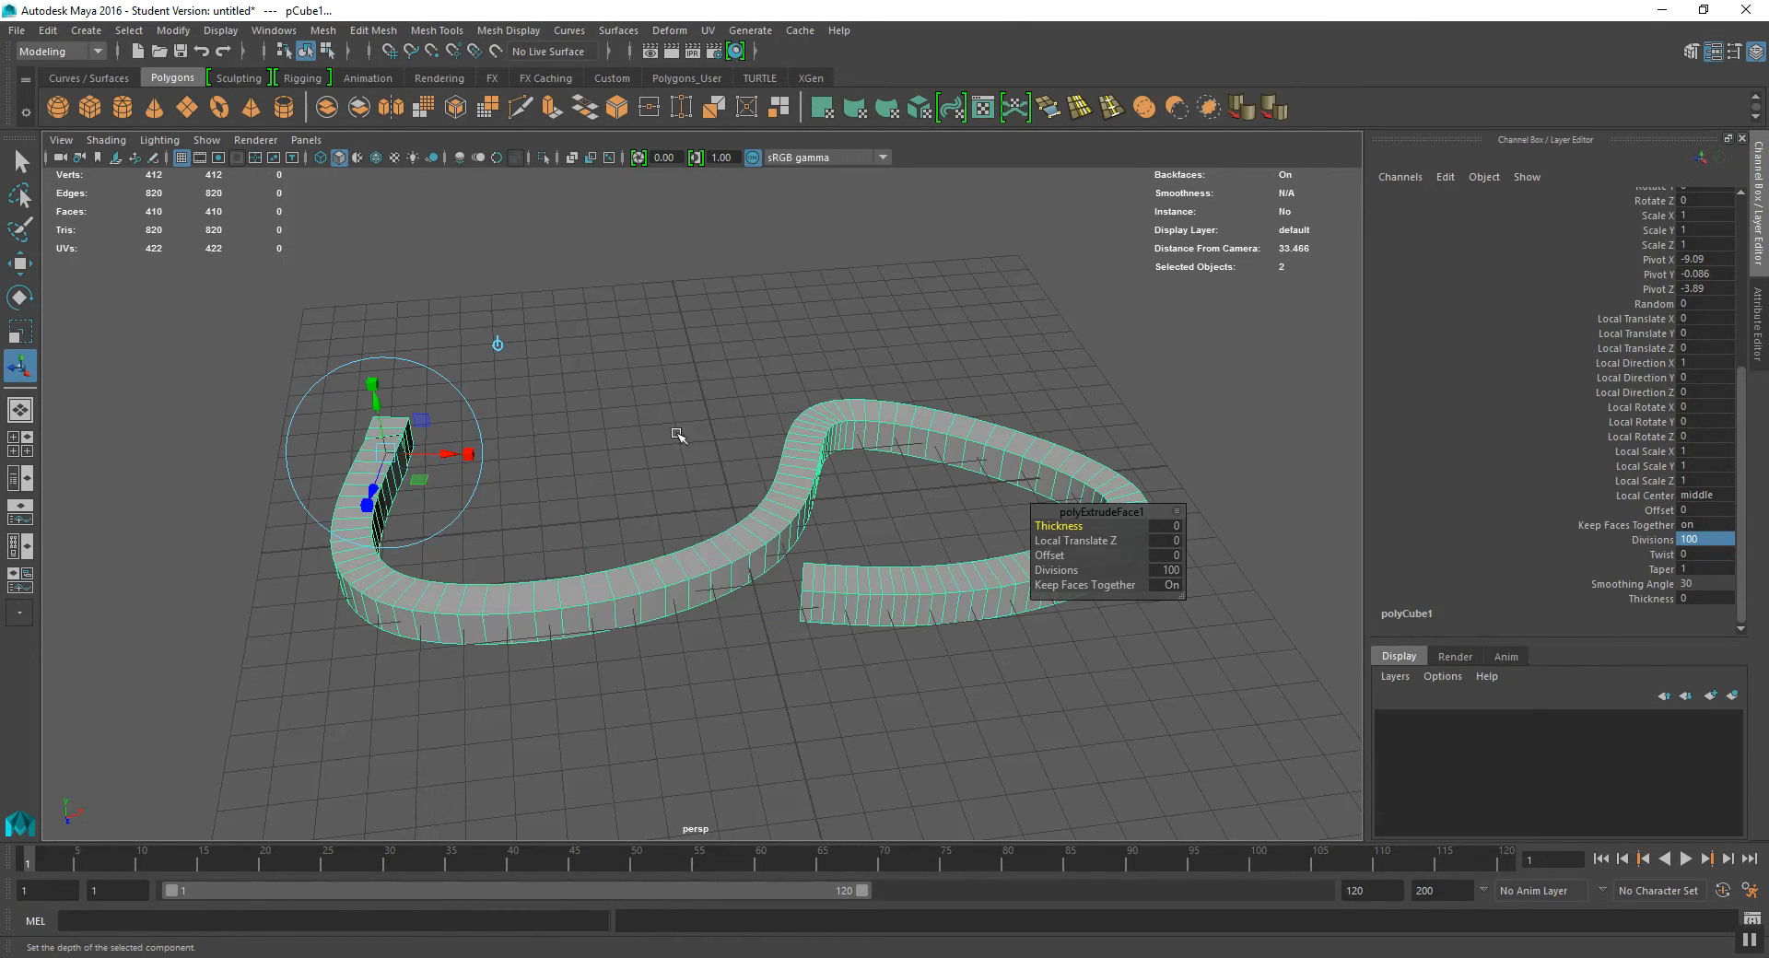
alt+drag(746, 508, 693, 538)
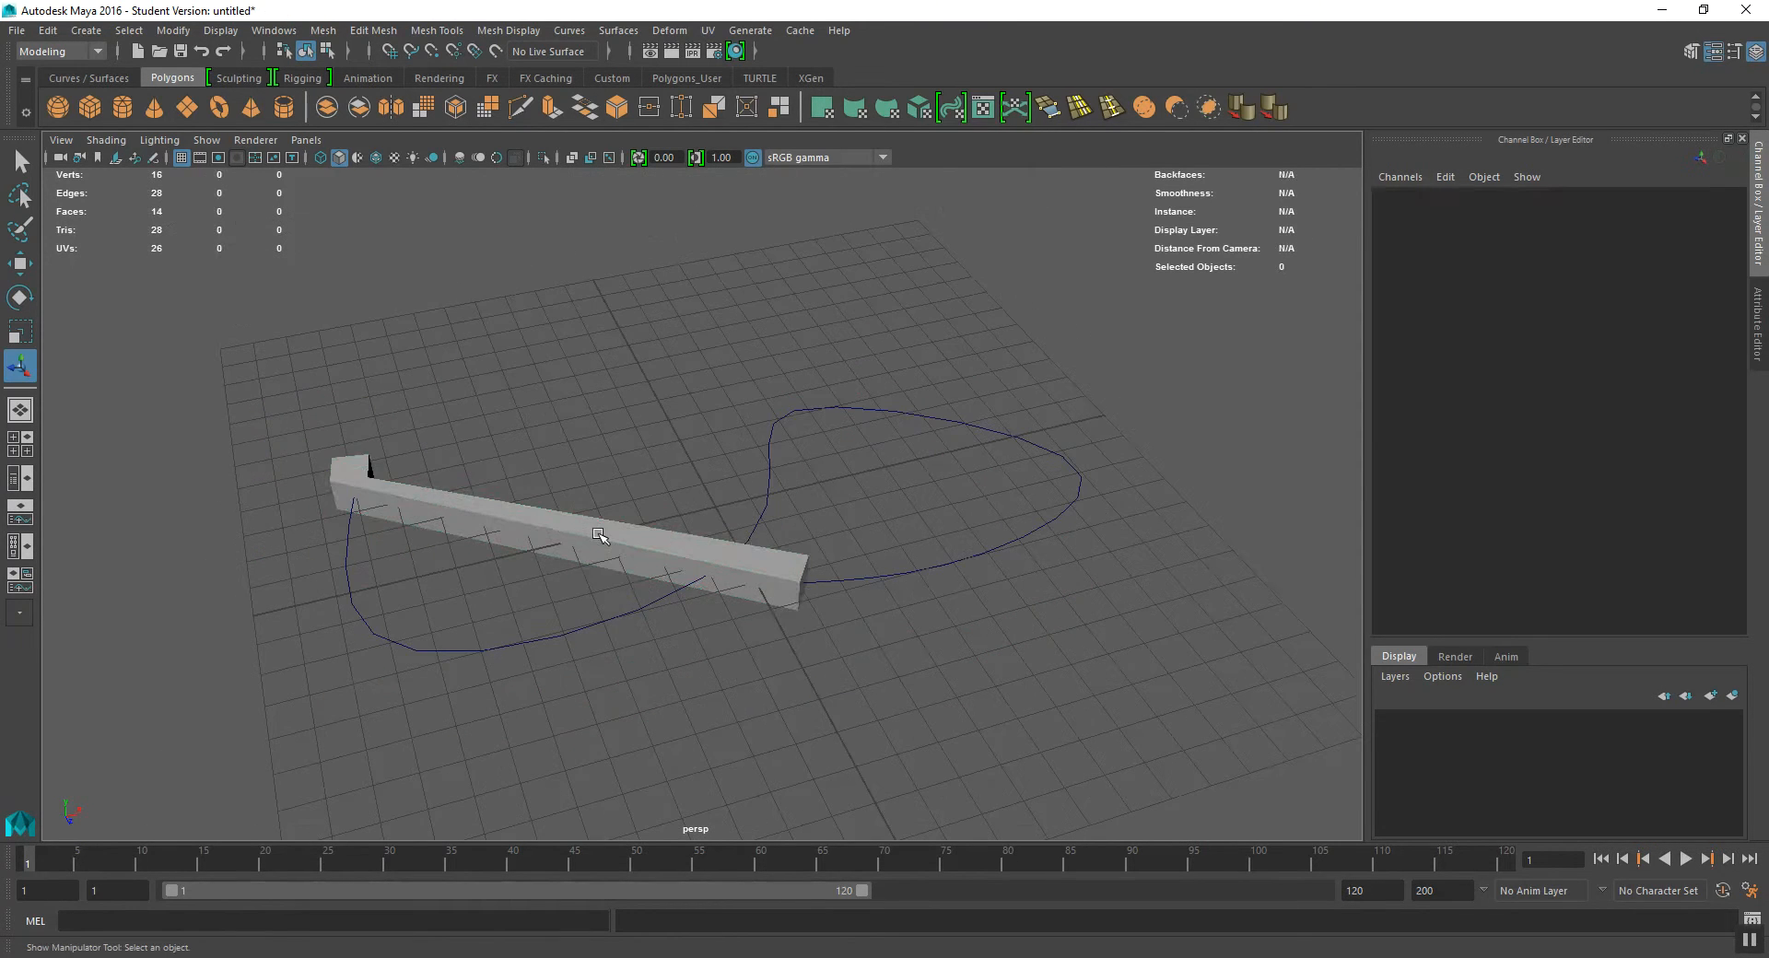
Step: Reselect the cube and set the divisions of its polyExtrudeFace1 extrusion to 50
click(599, 534)
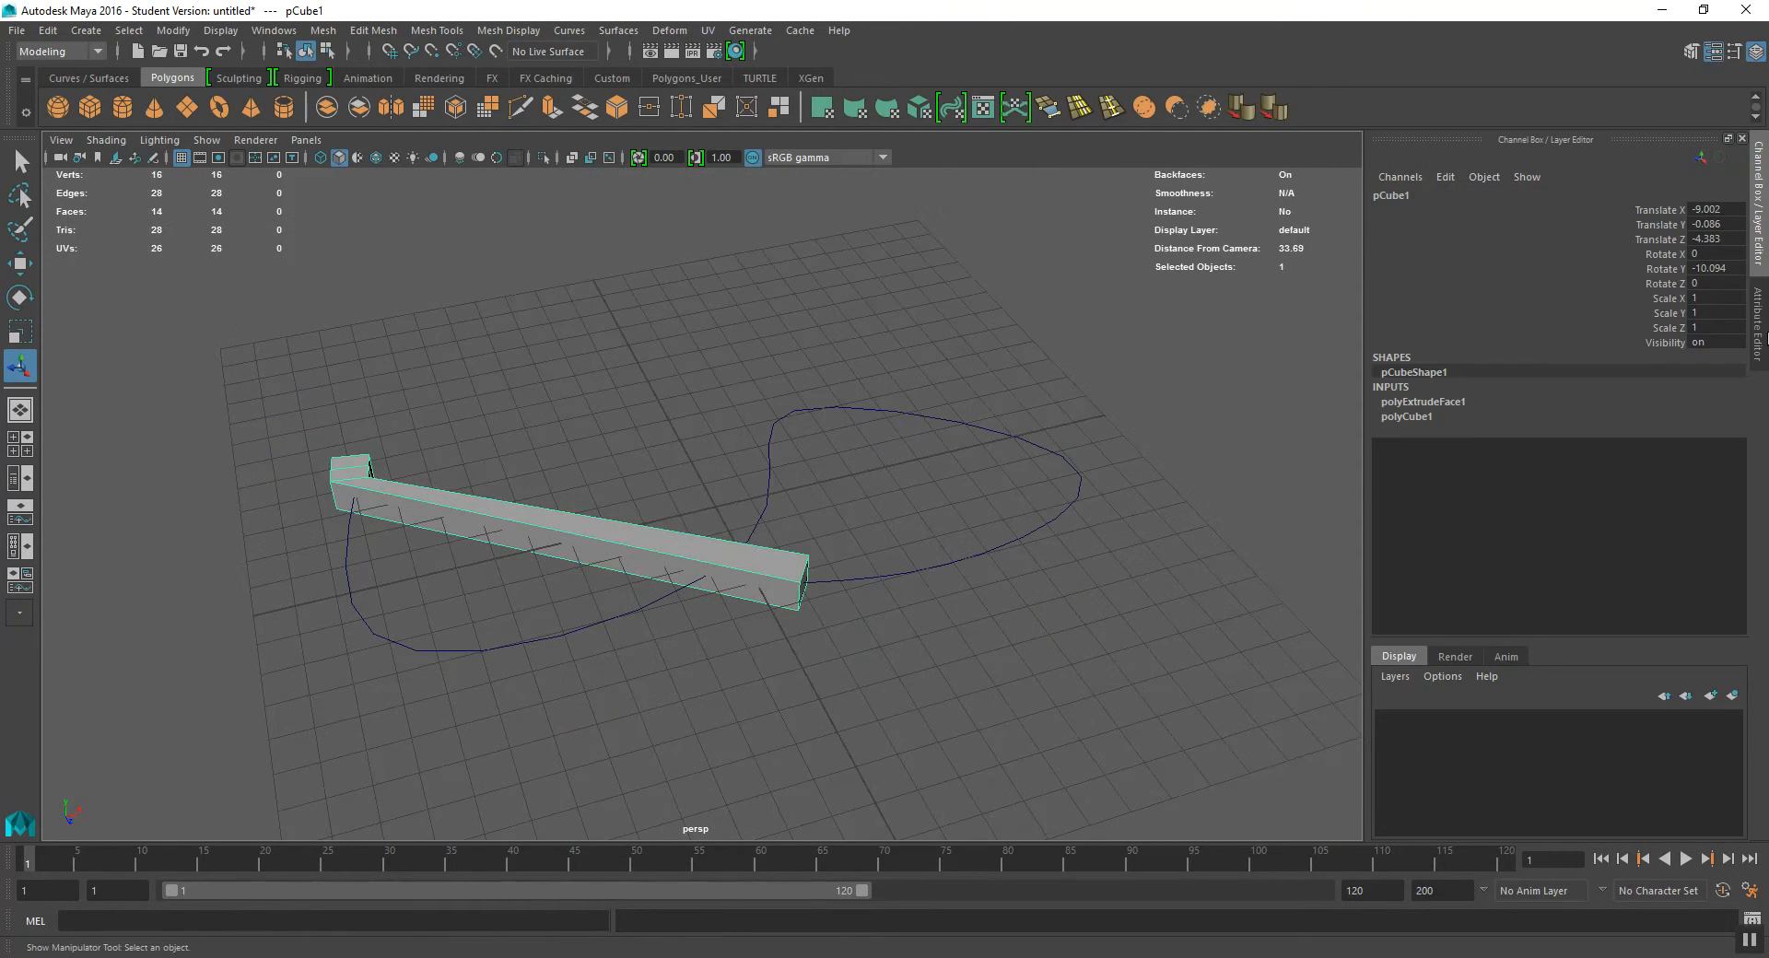
click(1467, 400)
drag(1739, 368, 1750, 562)
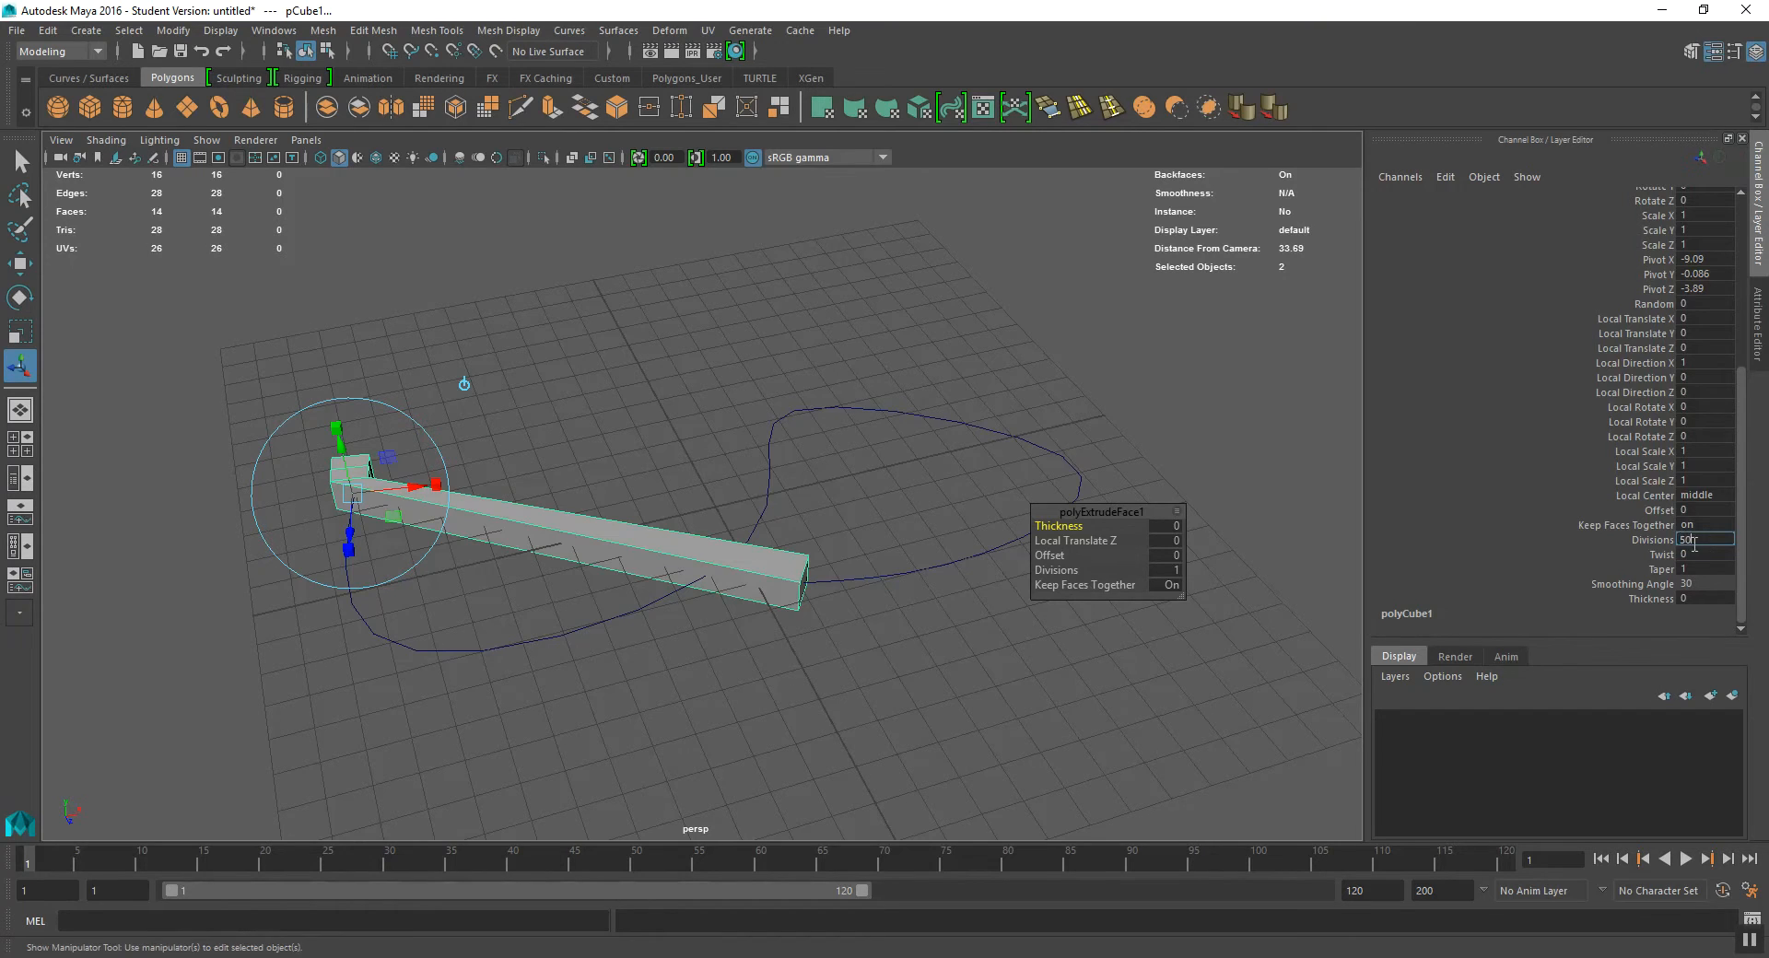
key(Return)
mouse_move(734, 493)
alt+mouse_down()
mouse_move(734, 543)
mouse_move(718, 546)
mouse_move(709, 475)
alt+mouse_up()
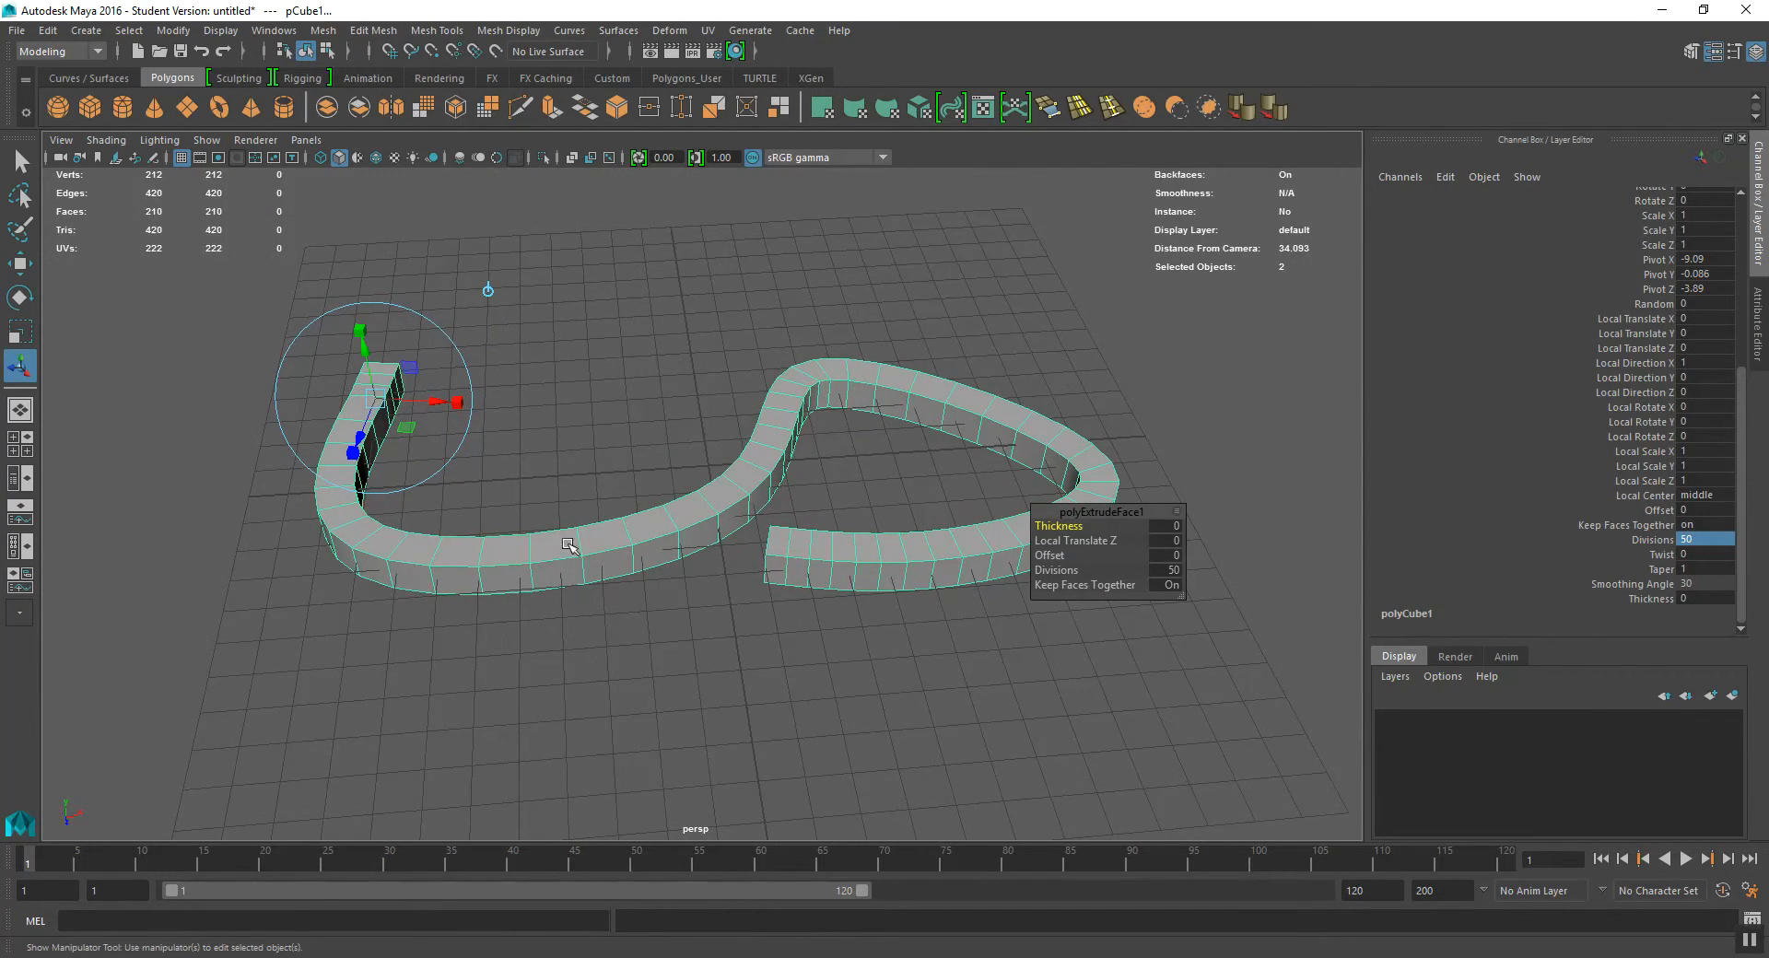
Step: Taper the cube's extrusion along the curve, trying 0.5 before setting the taper to 0.1, and deselect the cube
alt+drag(931, 529, 728, 562)
alt+middle_drag(716, 561, 704, 556)
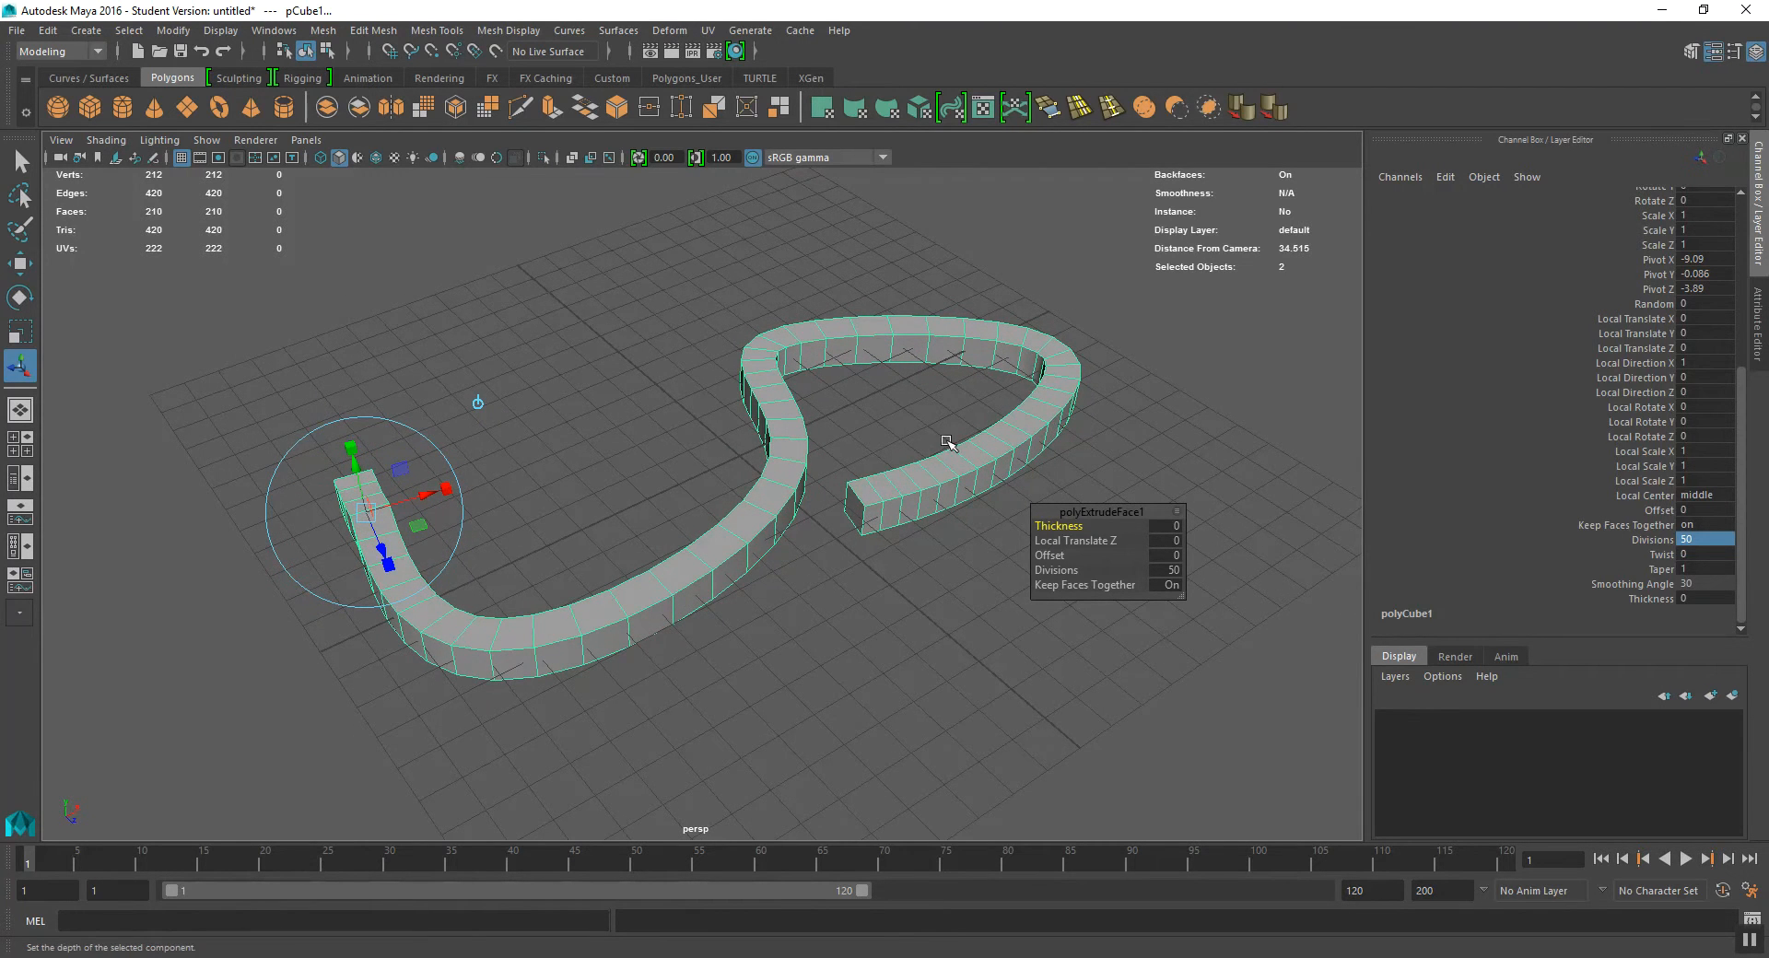
scroll(761, 535, up, 2)
scroll(796, 521, up, 2)
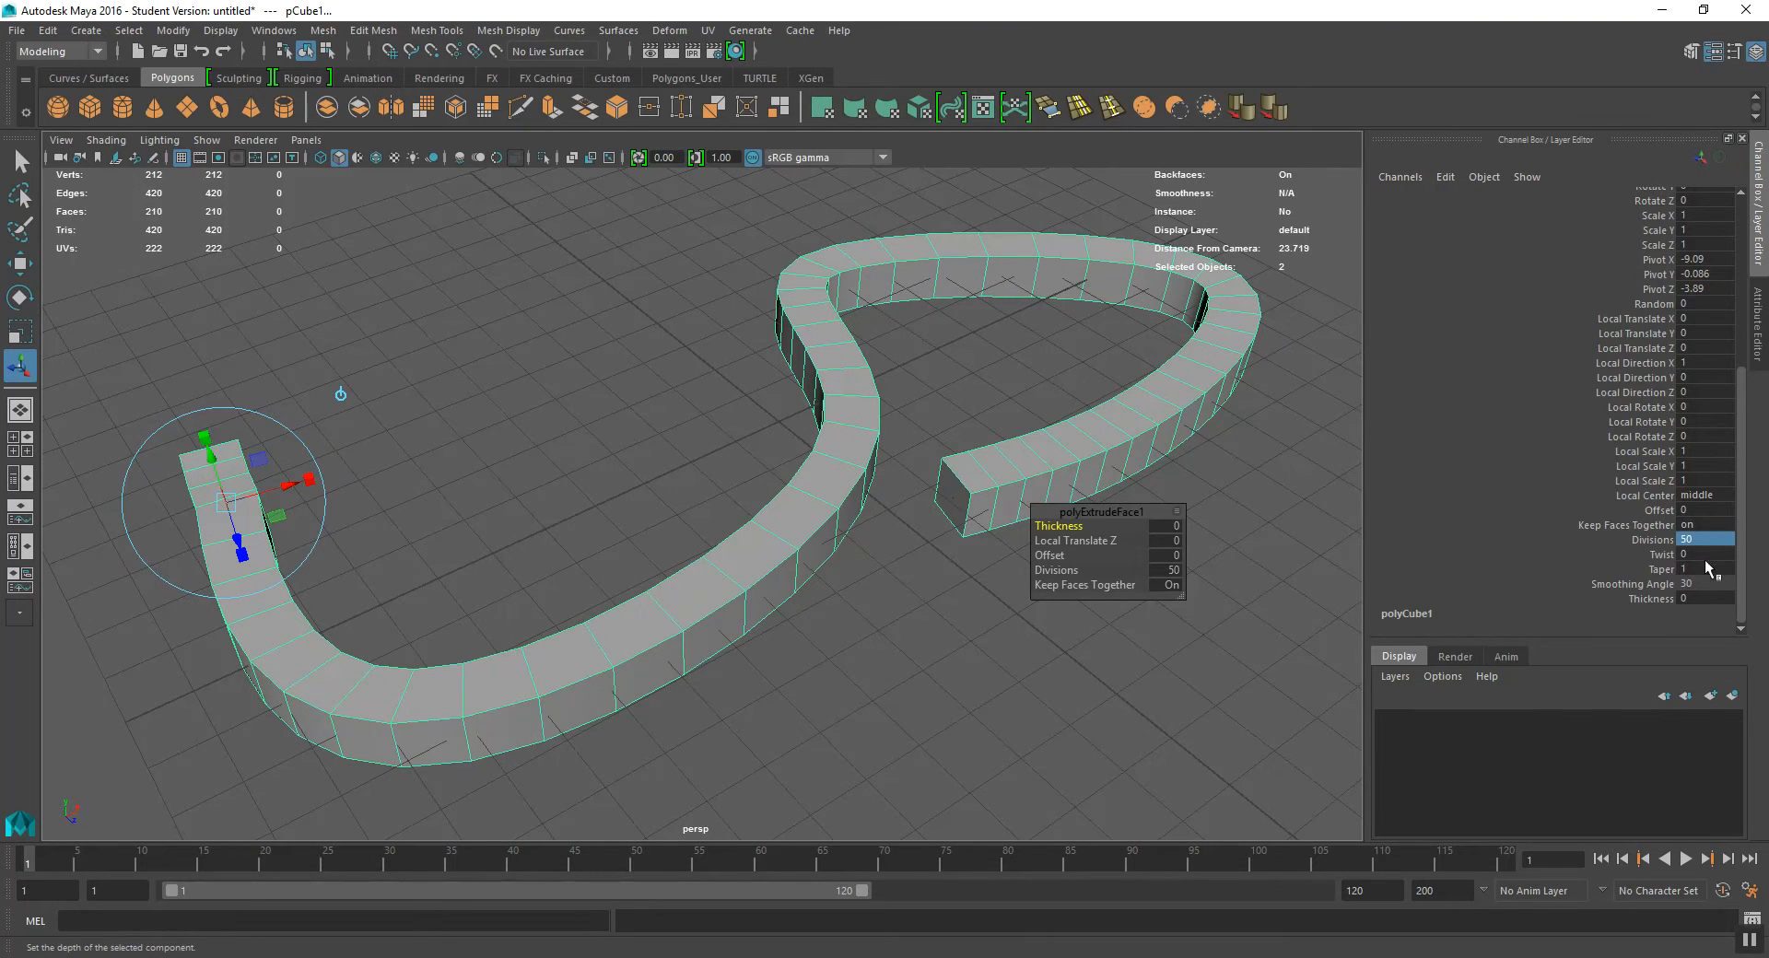
text(0.)
key(Return)
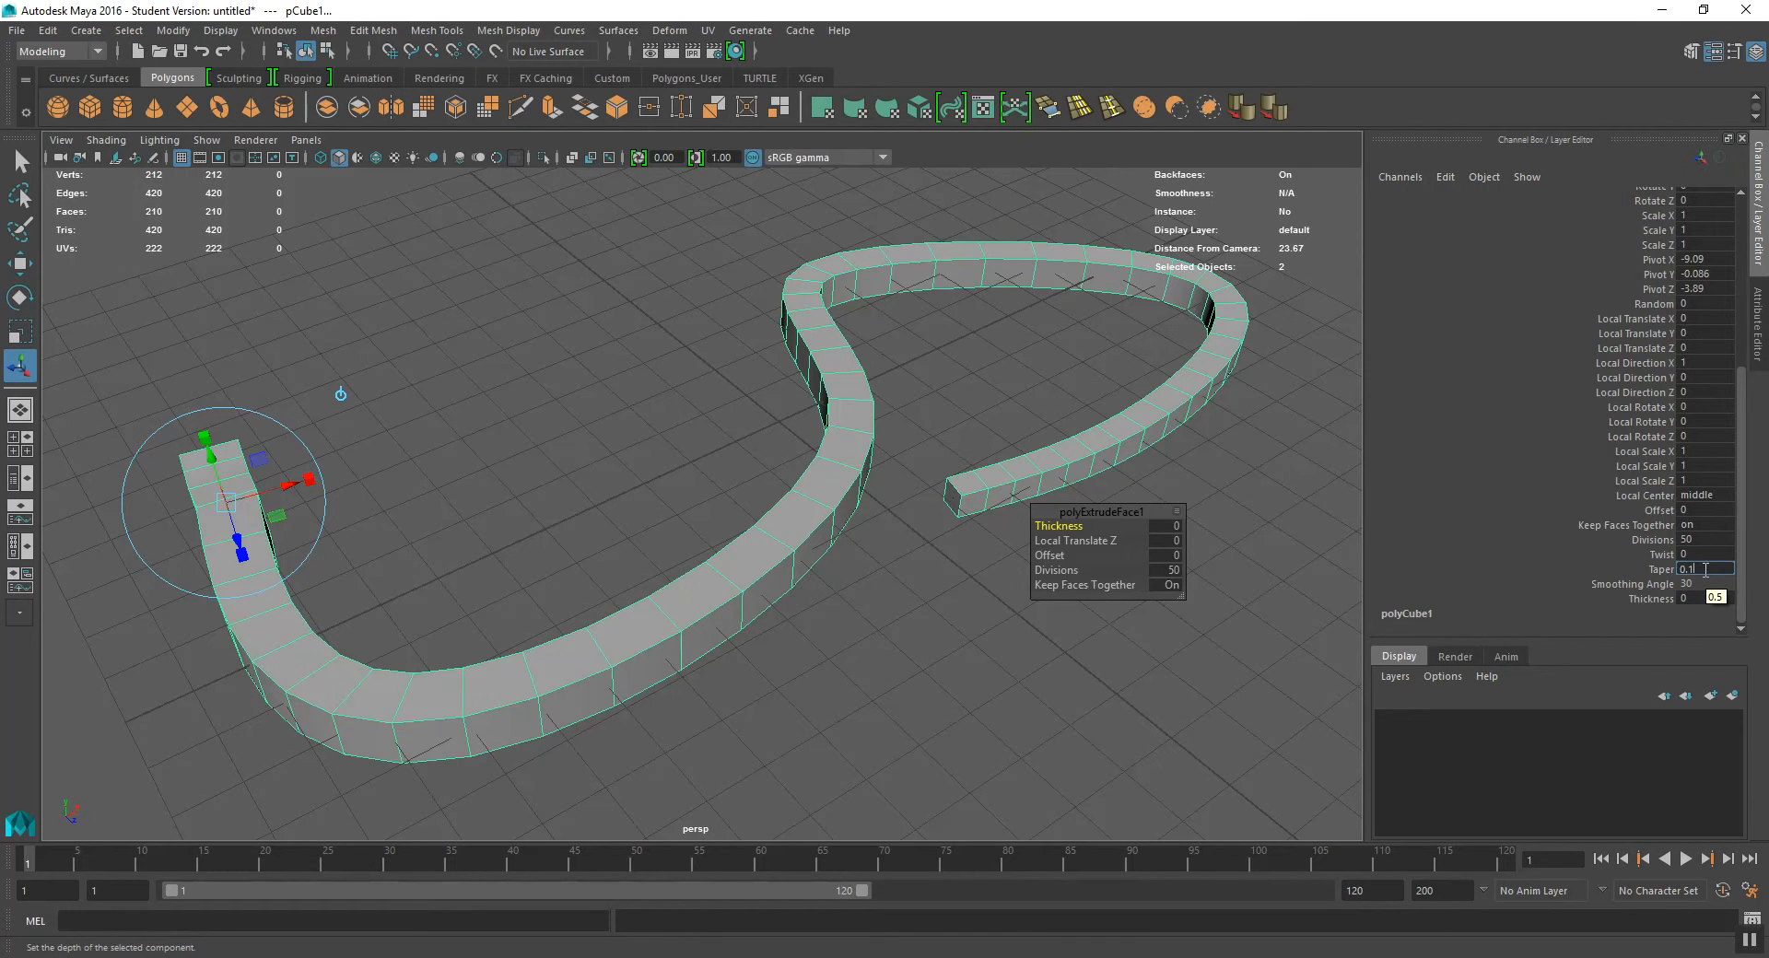
key(Return)
alt+drag(935, 459, 954, 417)
click(959, 395)
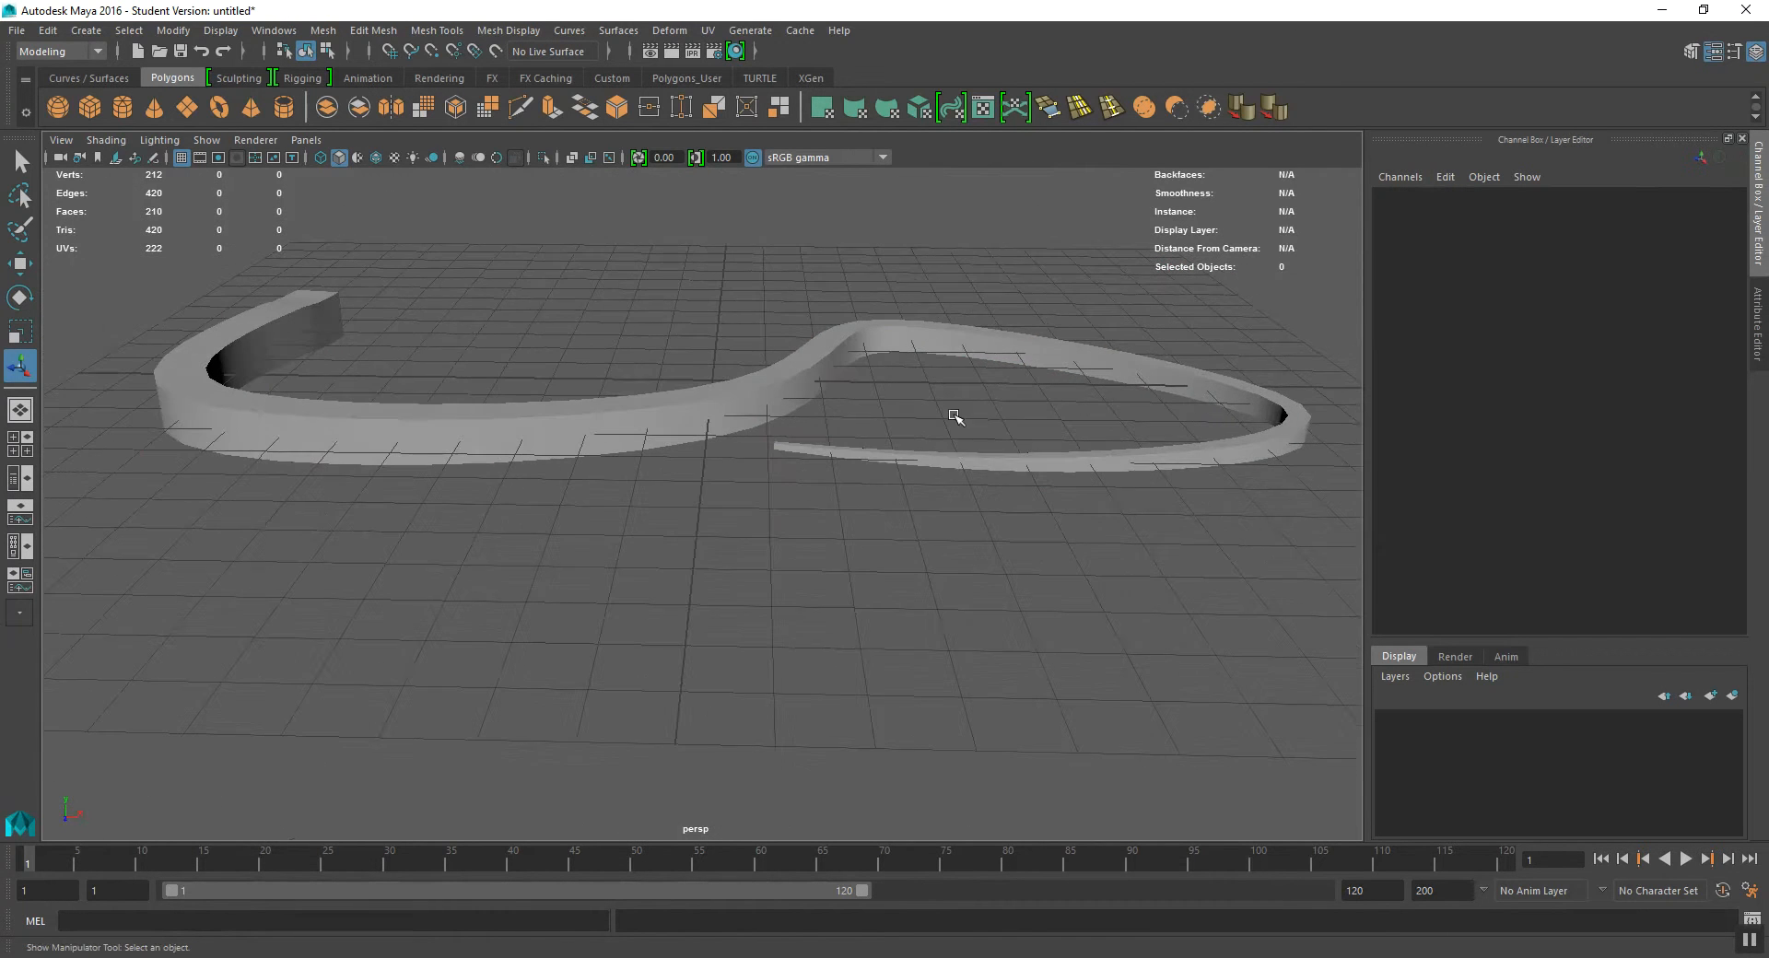
Step: Reselect the cube and twist its polyExtrudeFace1 extrusion, trying 50 before setting the twist to 100
click(838, 366)
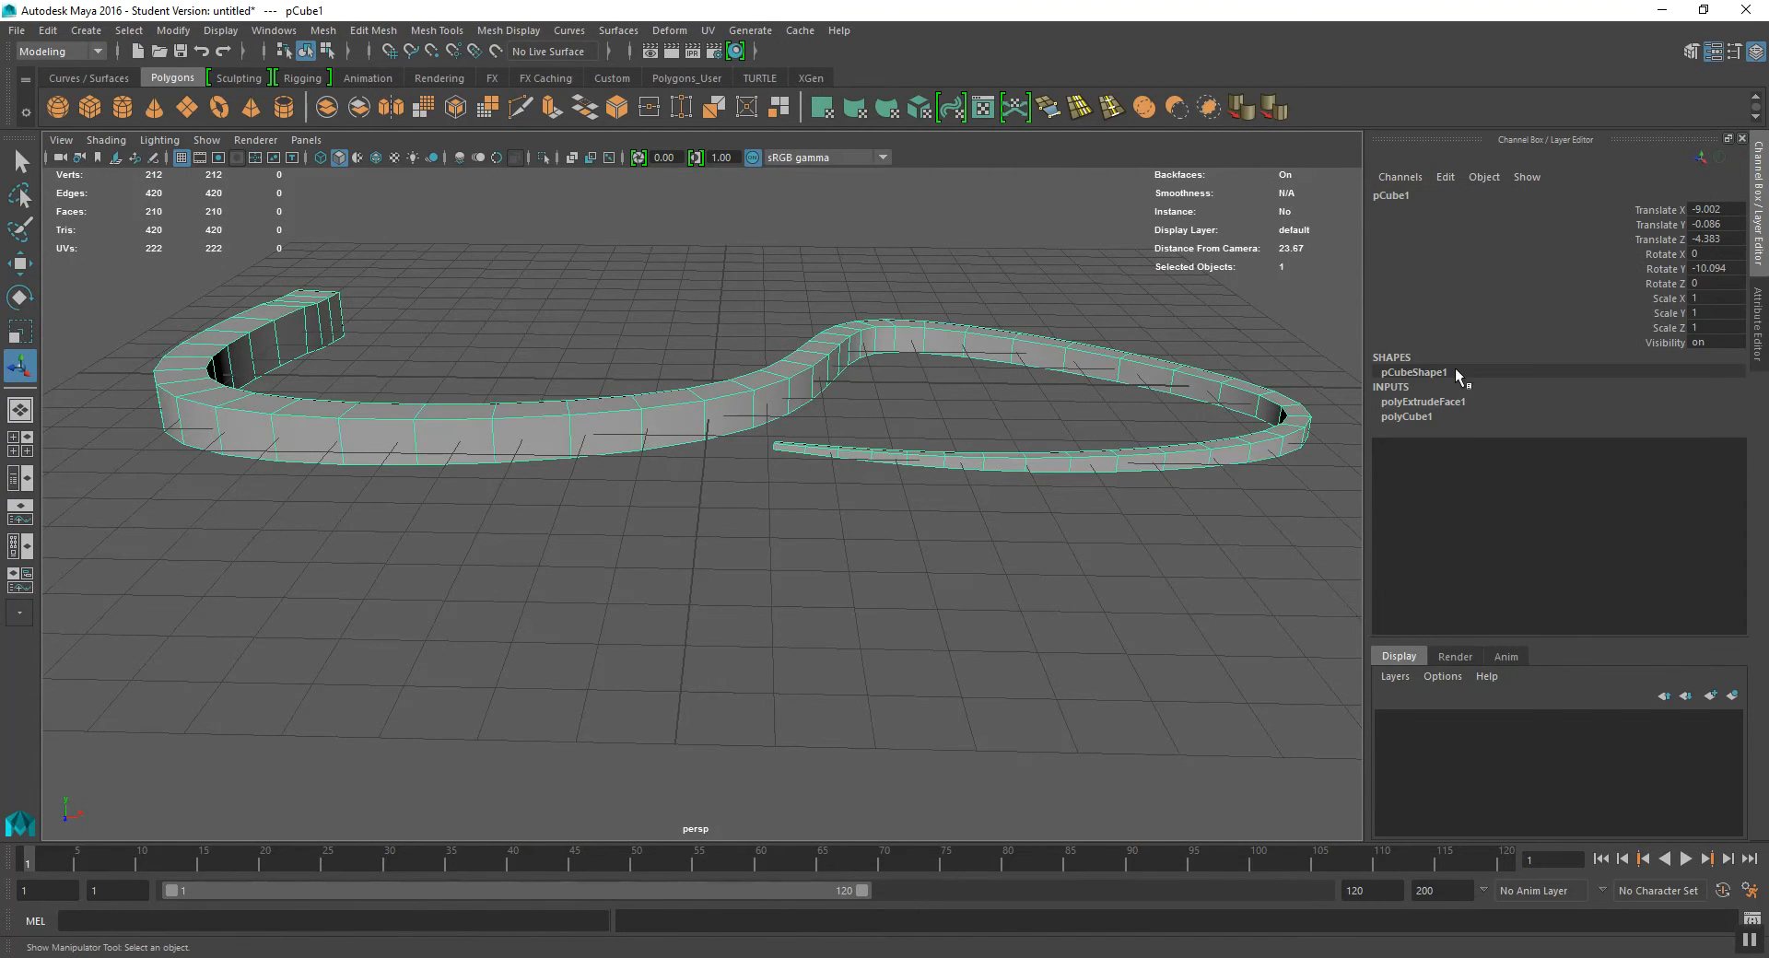
click(1432, 402)
scroll(1706, 543, down, 5)
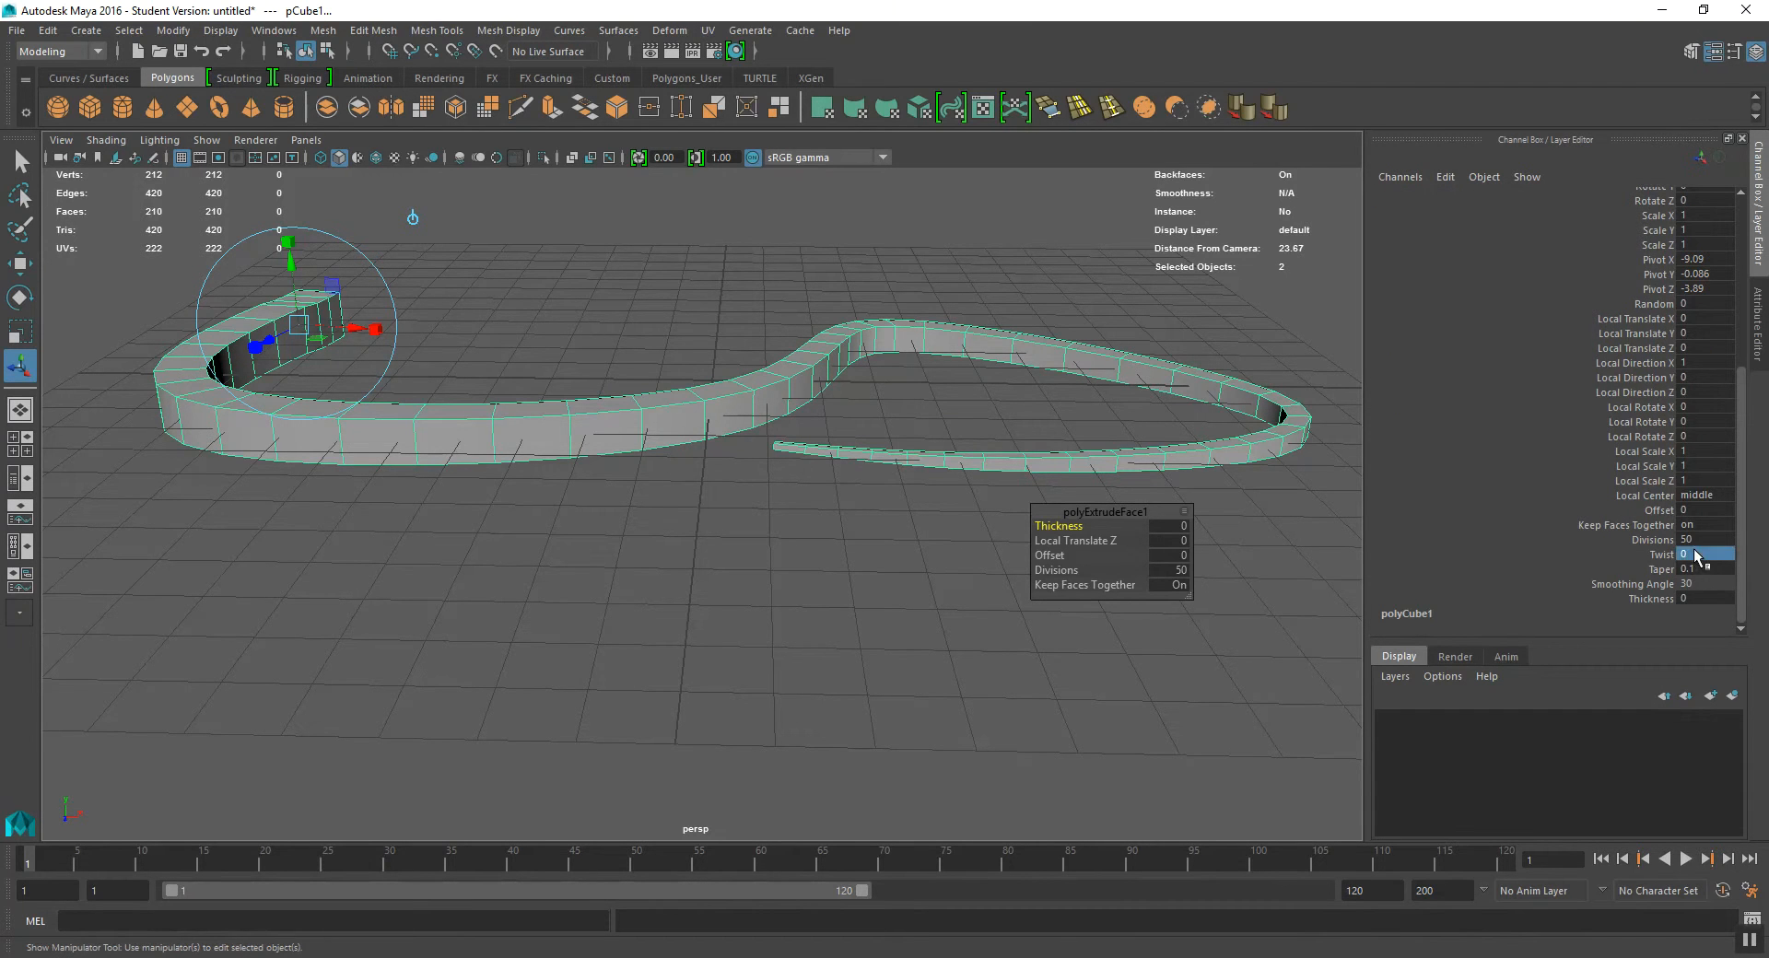
double_click(1699, 555)
text(50)
key(Return)
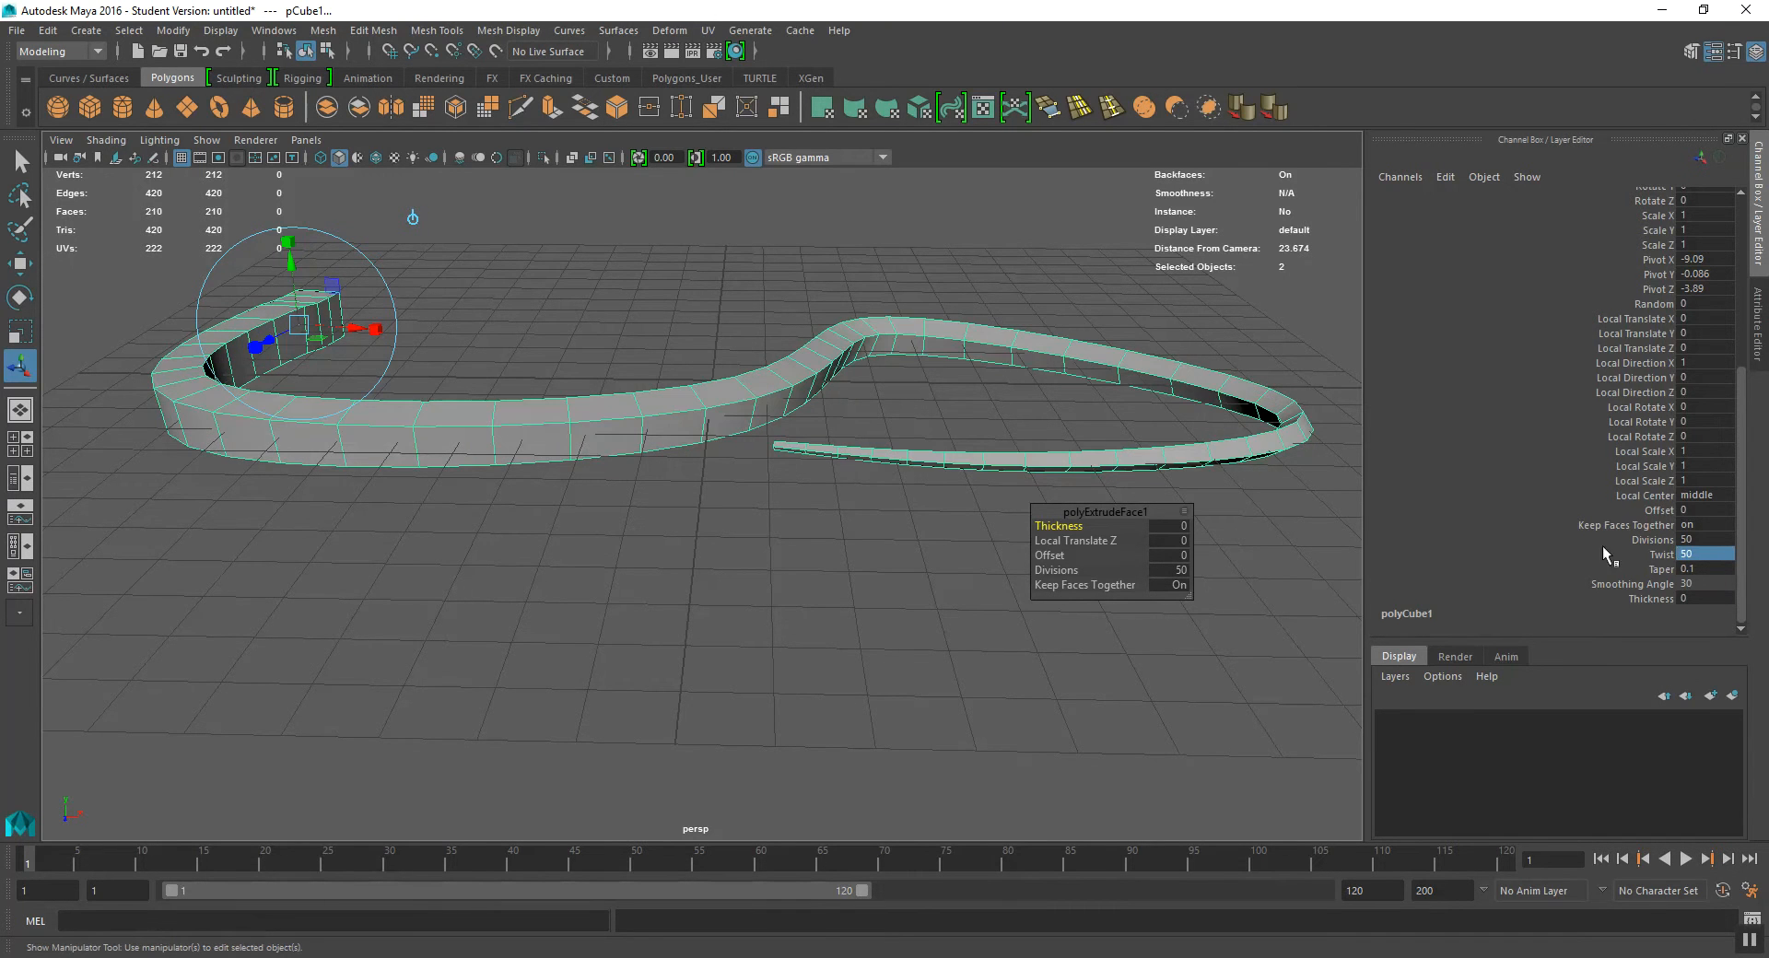
alt+drag(1120, 449, 1050, 534)
double_click(1702, 555)
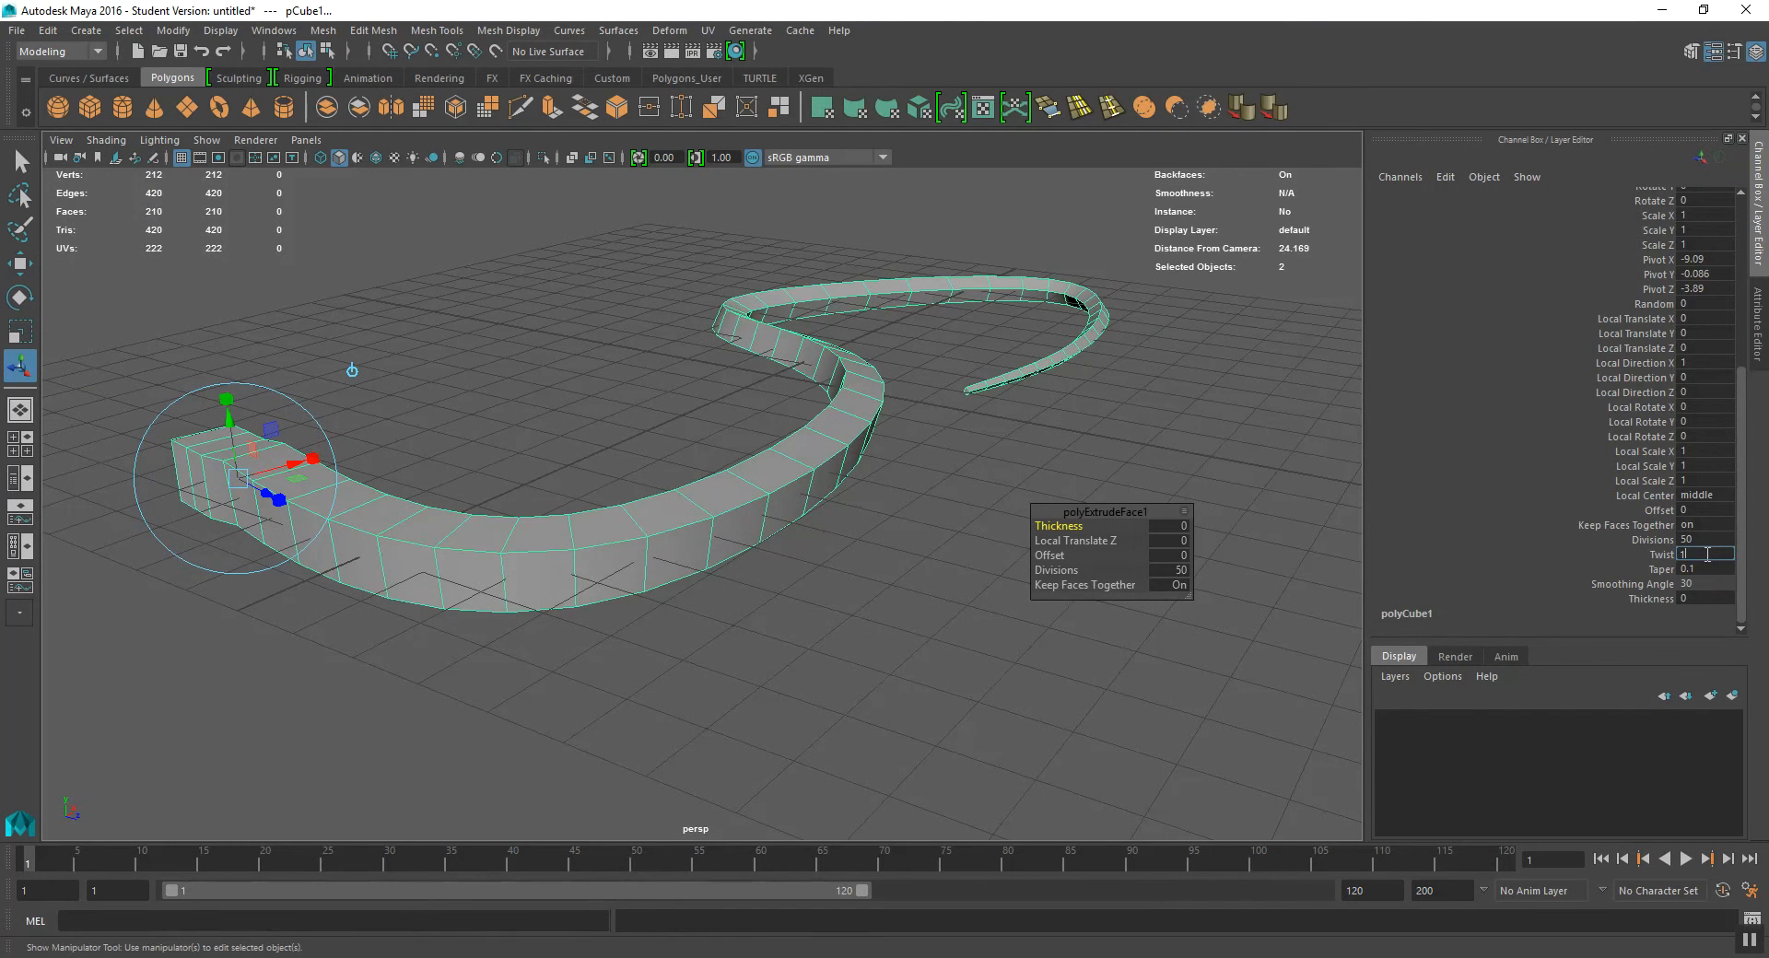
key(Return)
alt+drag(1145, 438, 1184, 430)
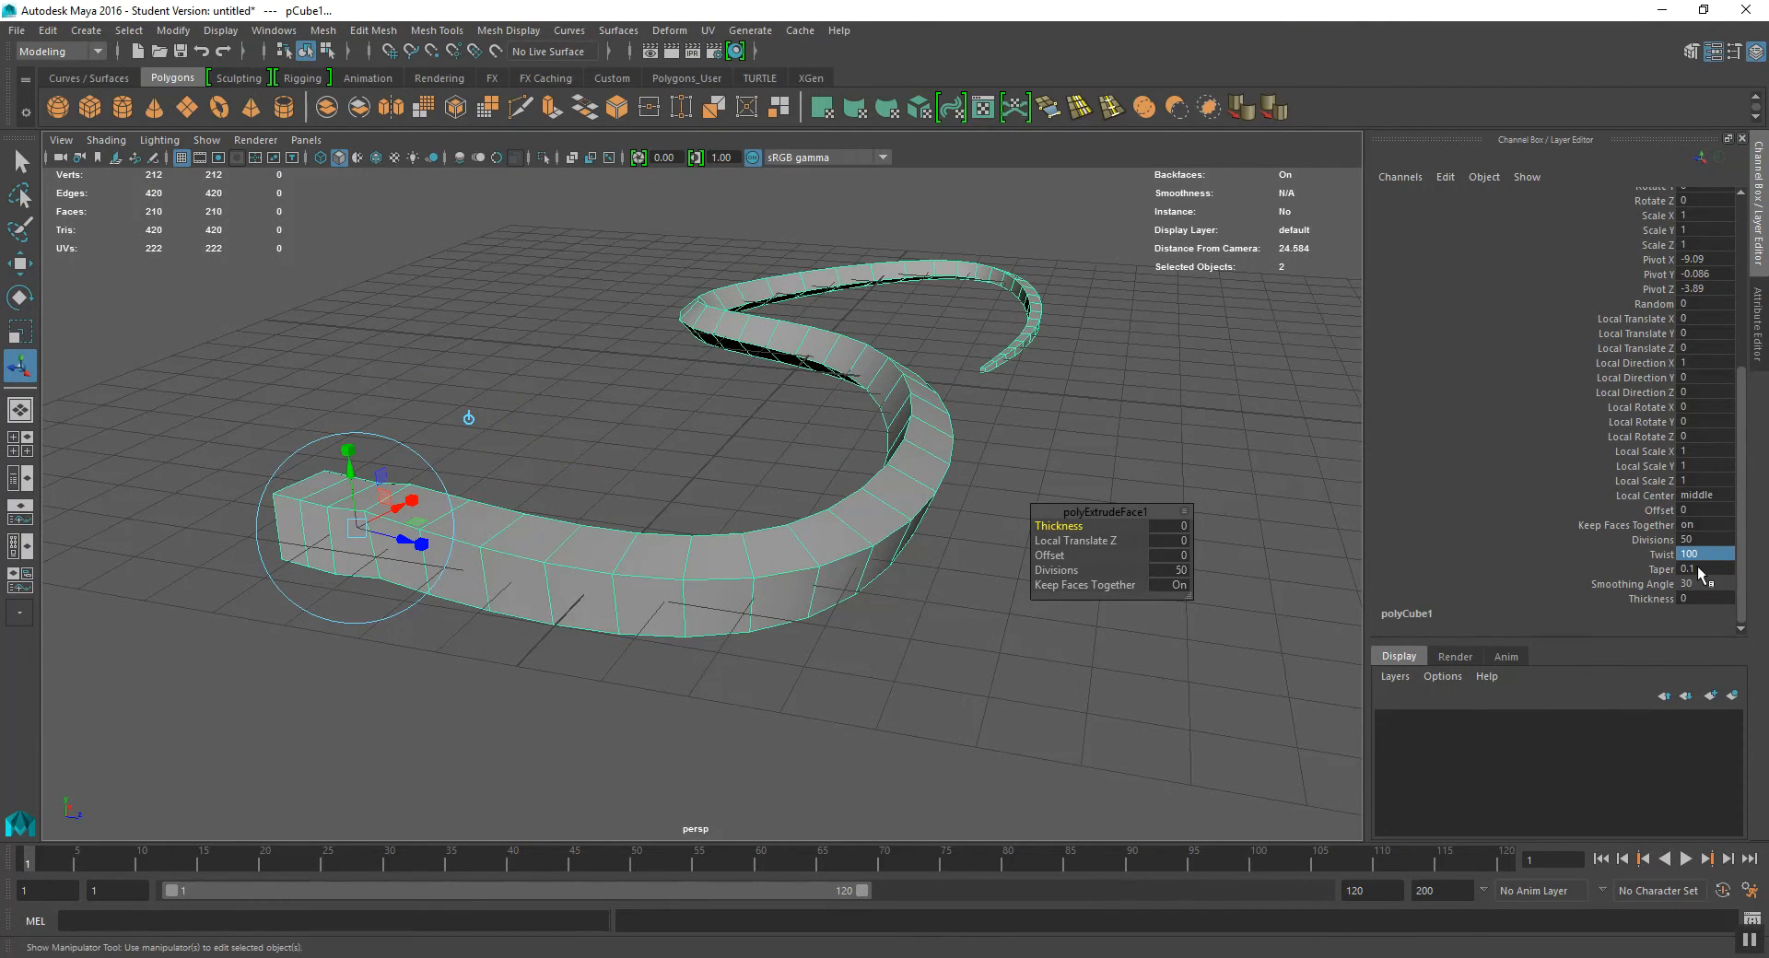
Step: Deselect and reselect the cube, and examine the shape of its tapered, twisted extrusion from several angles
click(1050, 431)
alt+drag(1047, 433, 1141, 439)
click(894, 475)
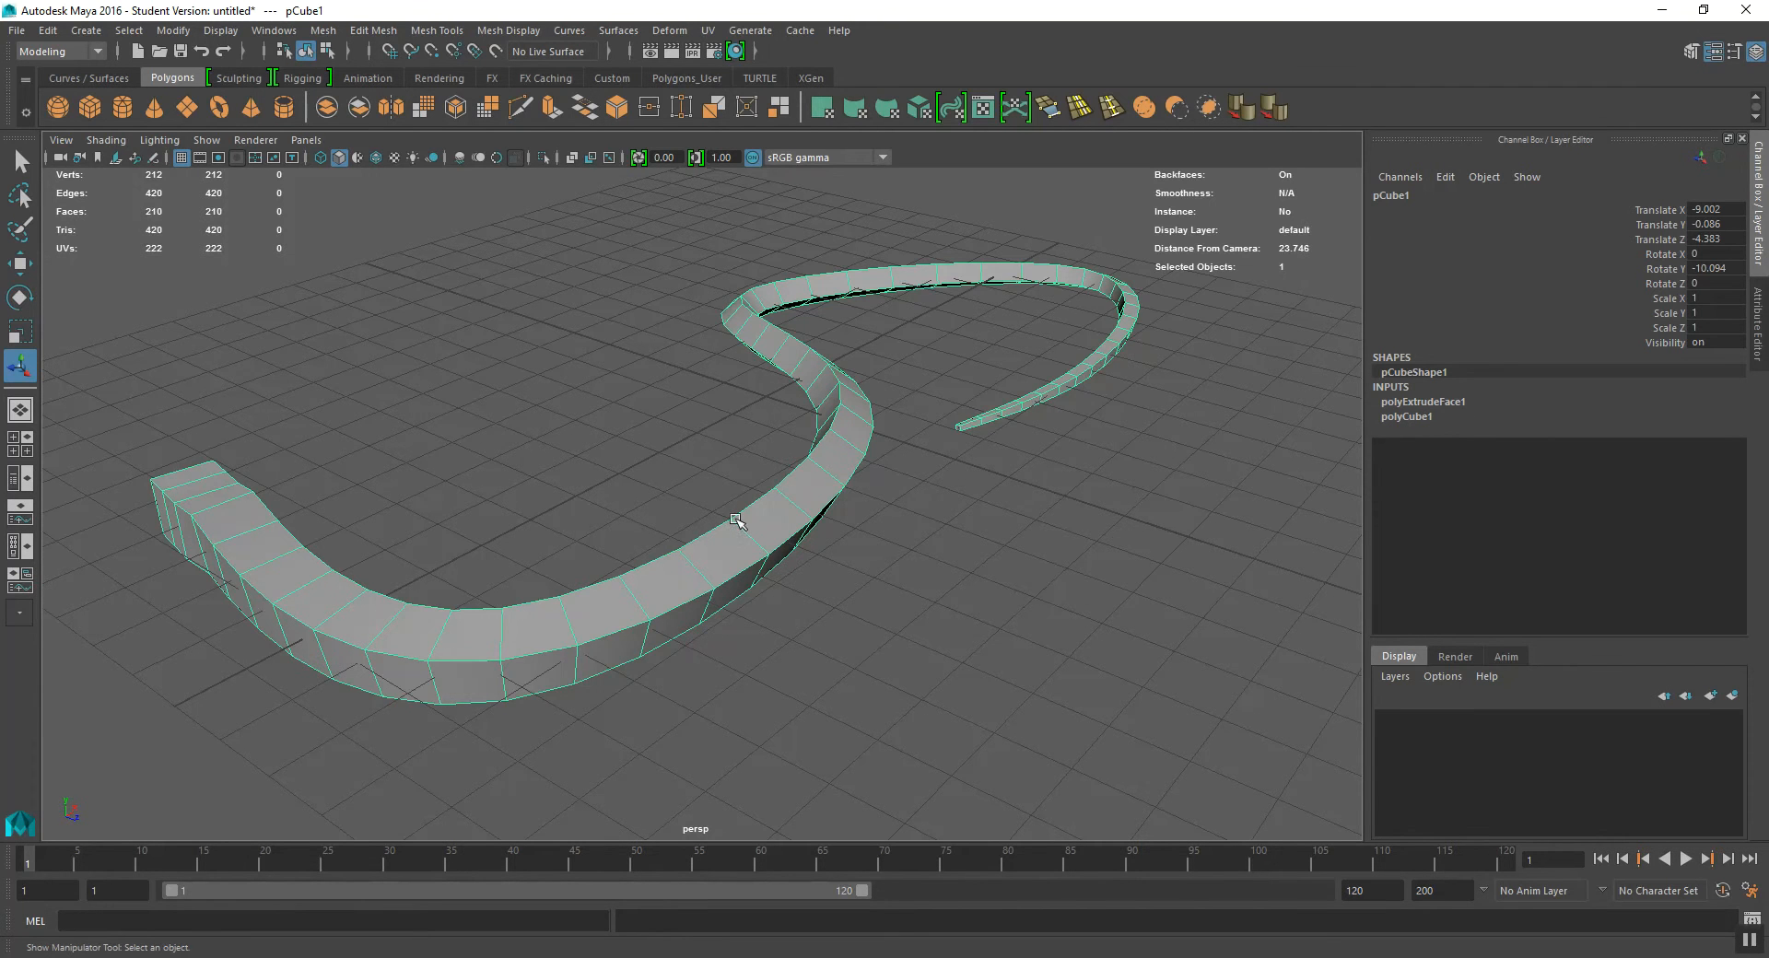
alt+drag(829, 521, 921, 530)
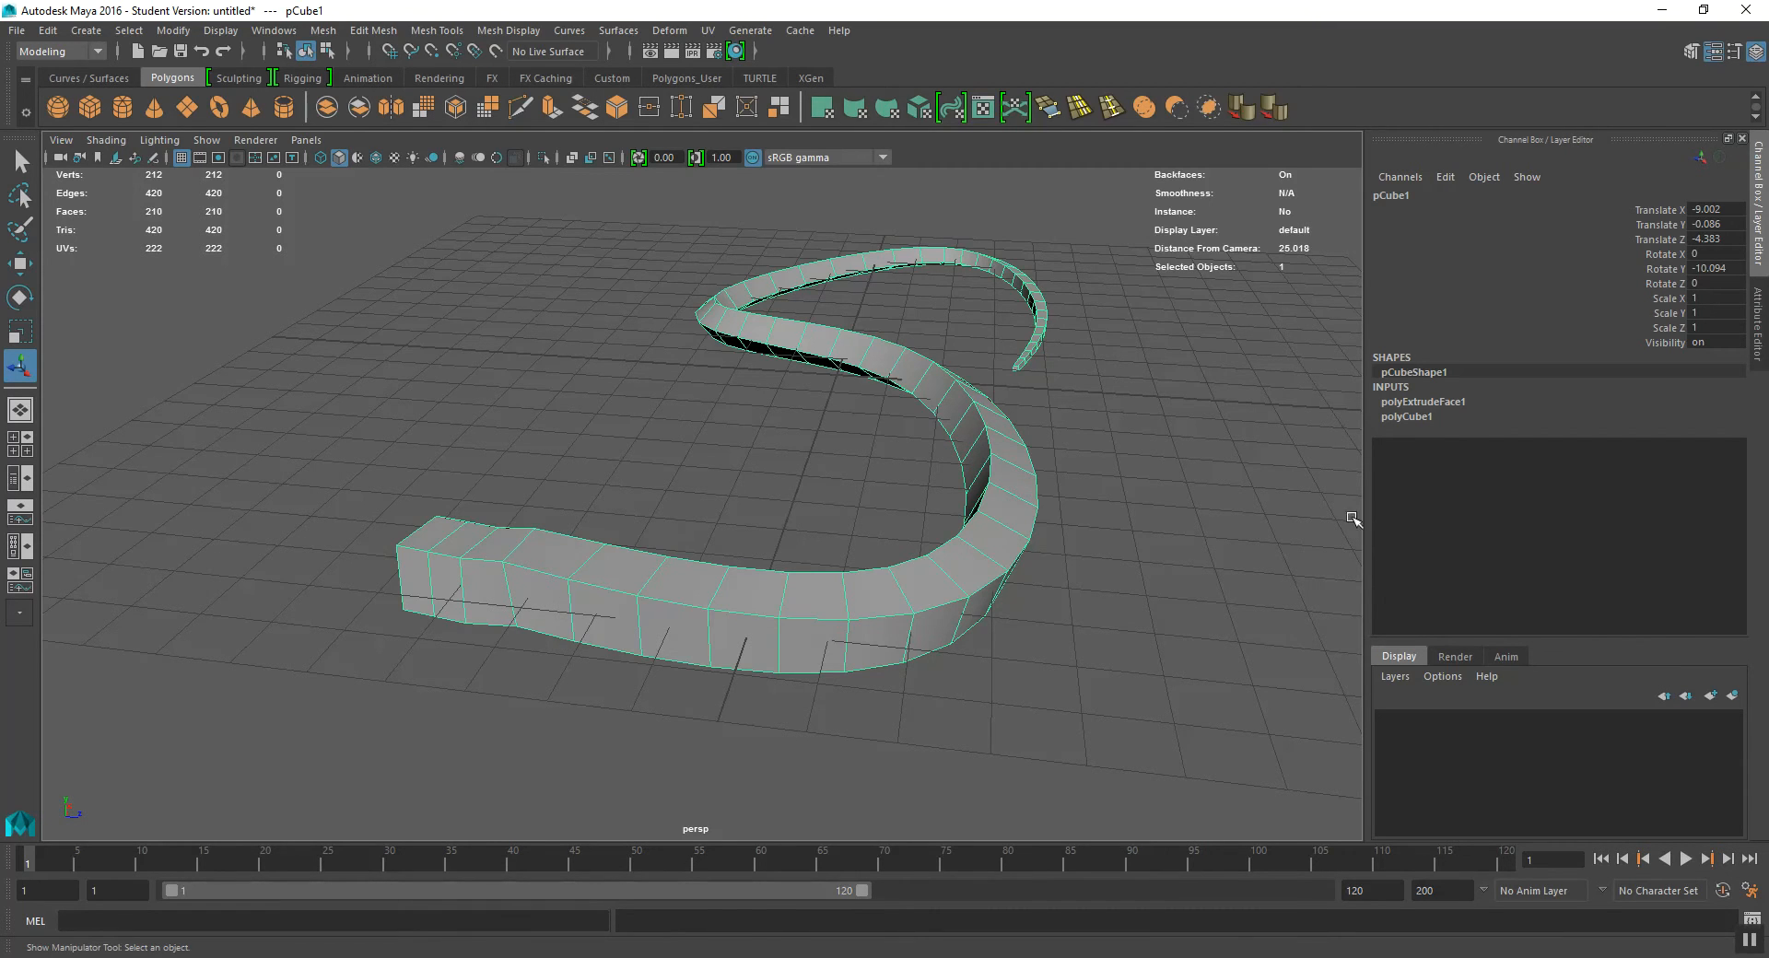
alt+drag(986, 384, 930, 394)
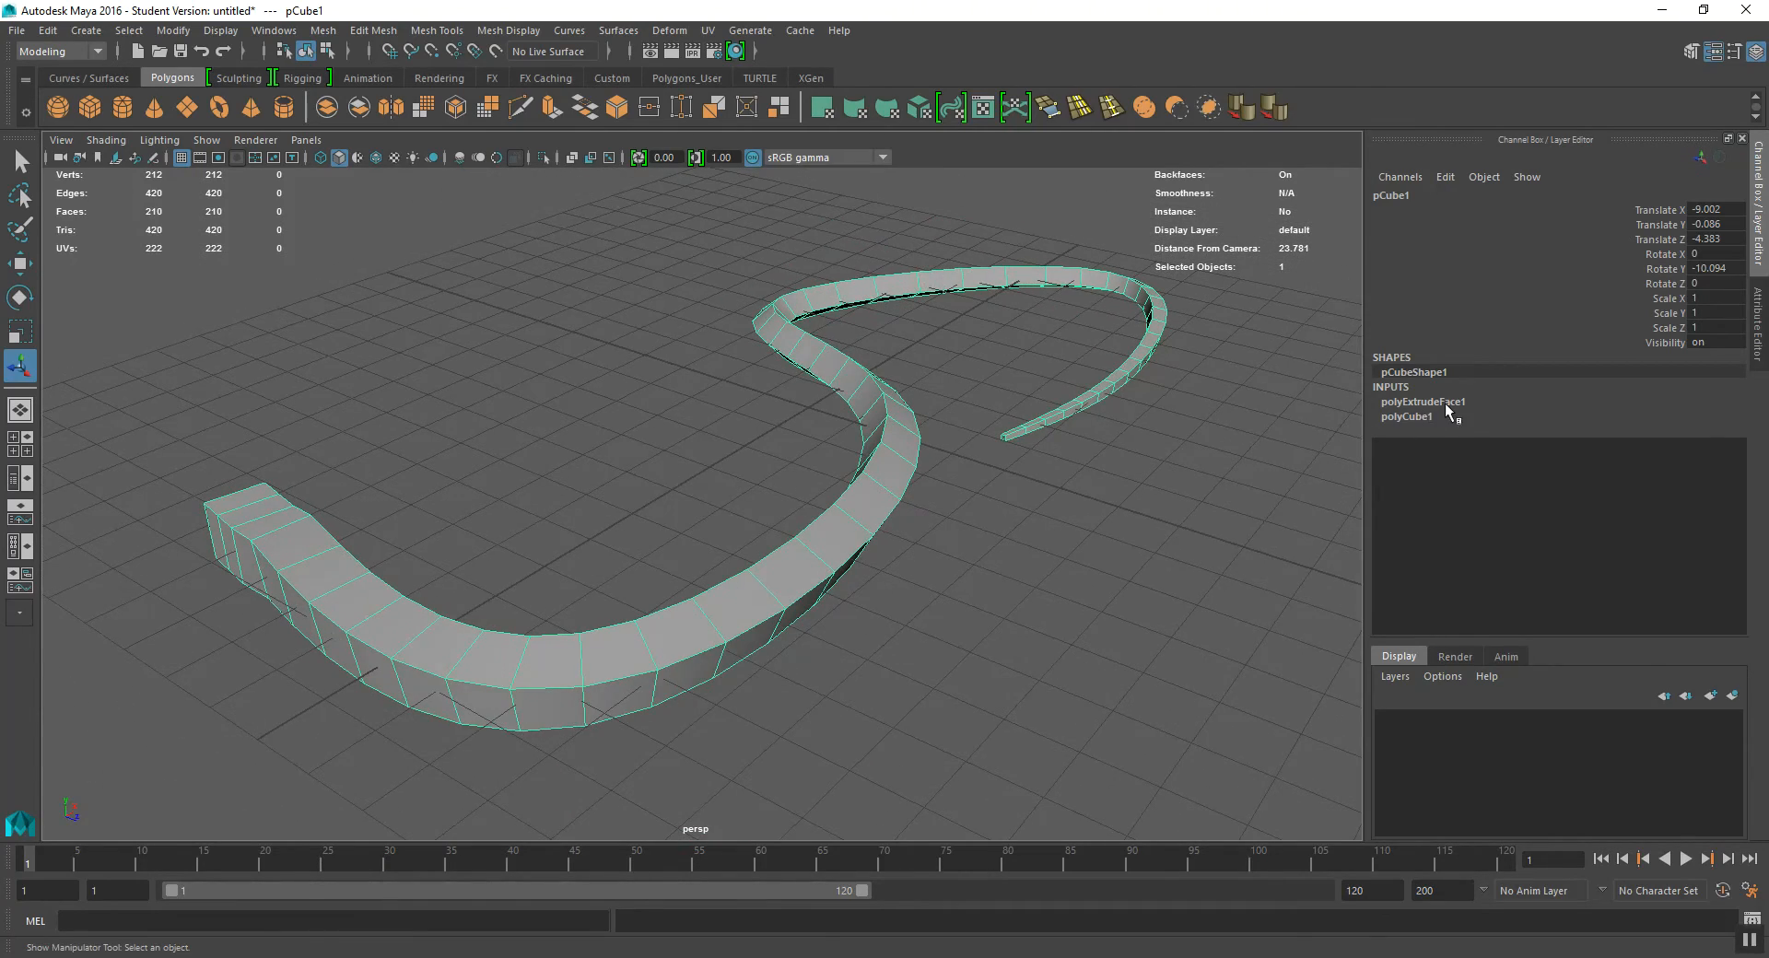
alt+drag(928, 456, 773, 439)
scroll(764, 438, up, 3)
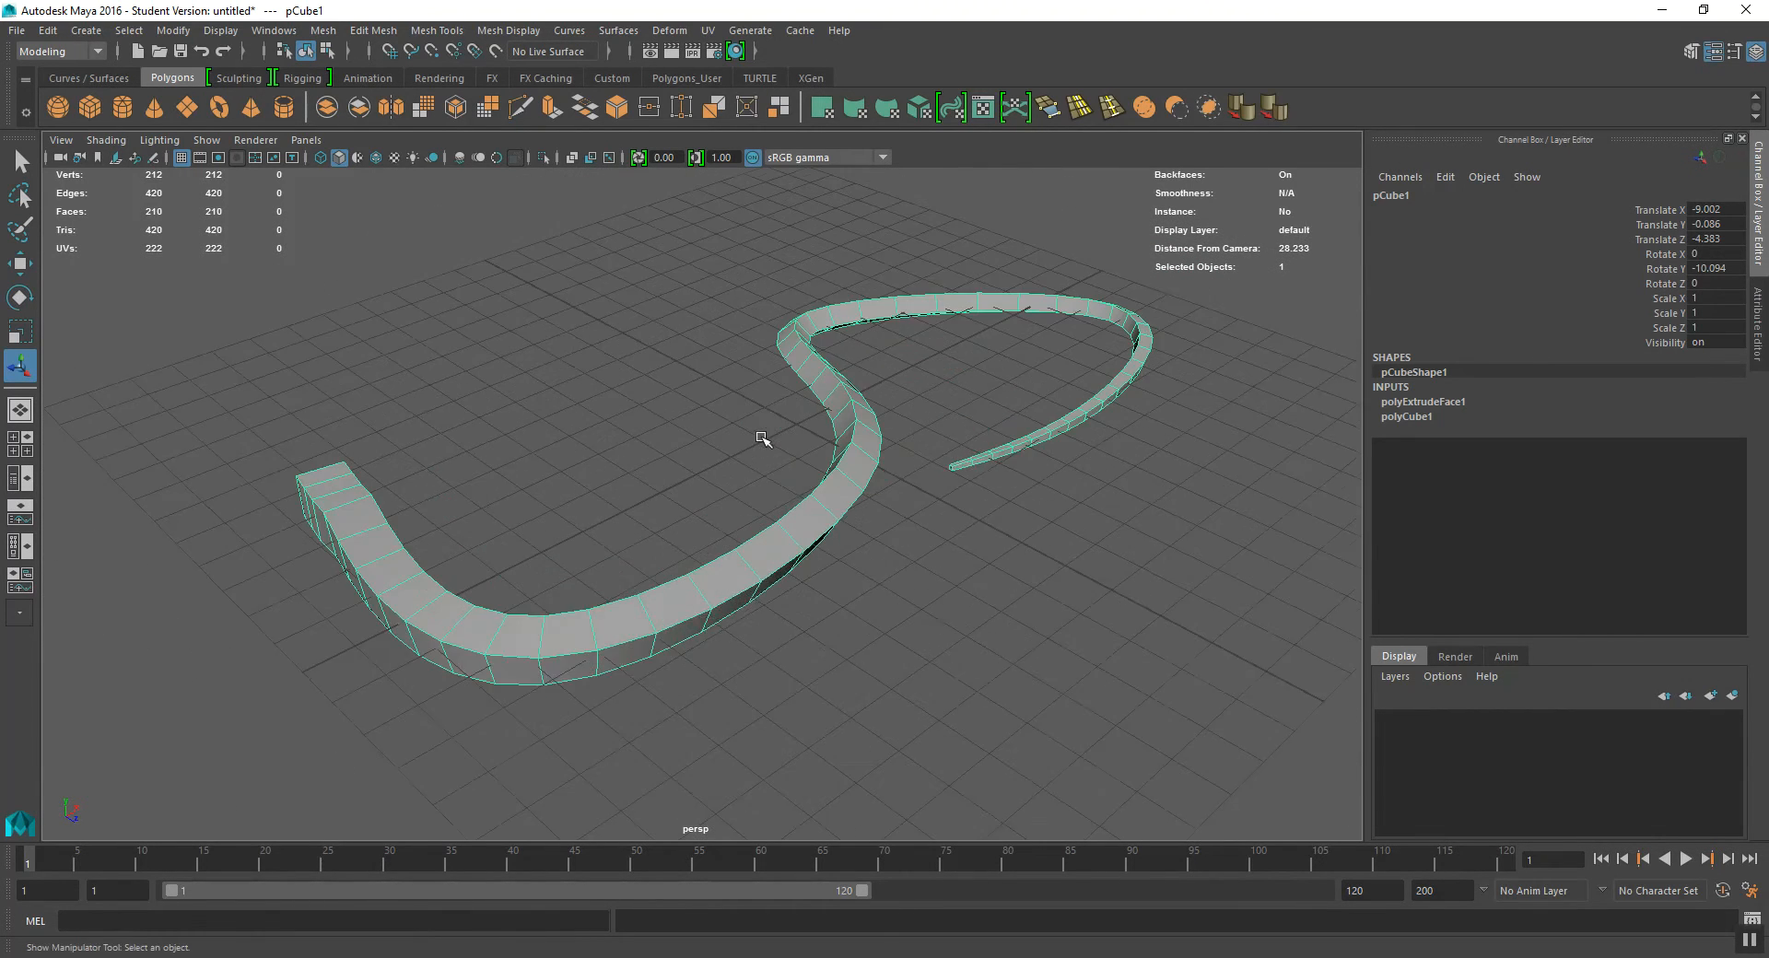
alt+middle_drag(762, 439, 793, 448)
alt+drag(792, 449, 789, 447)
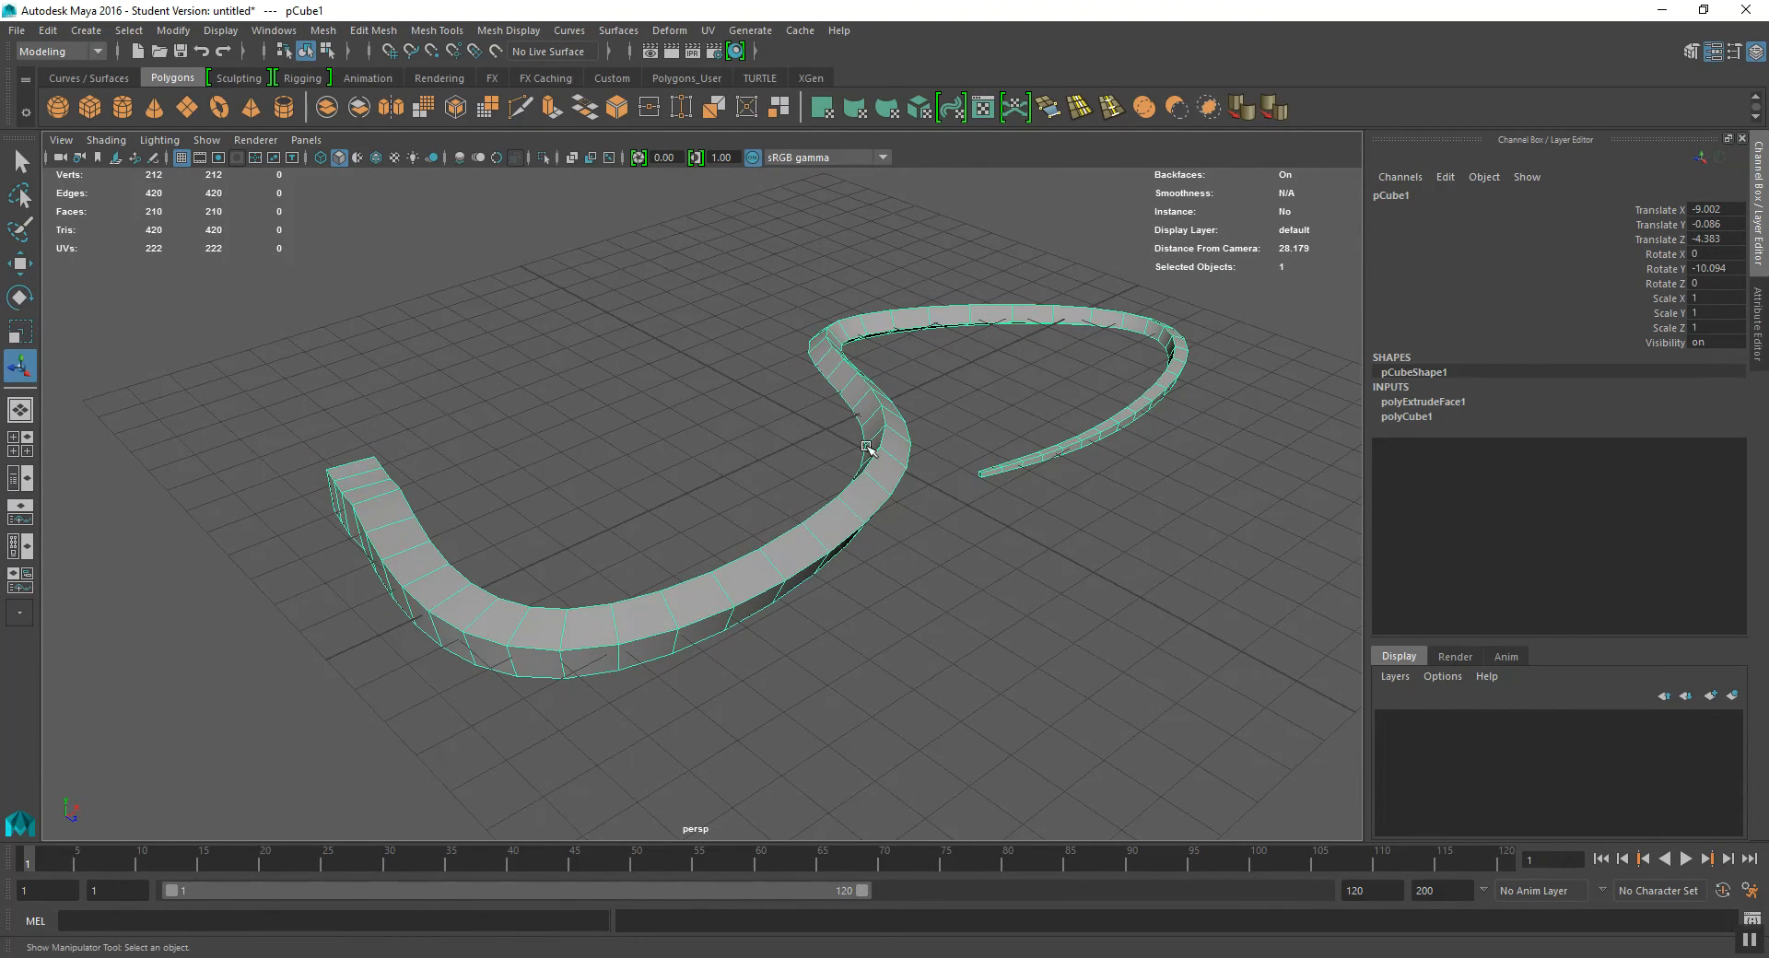